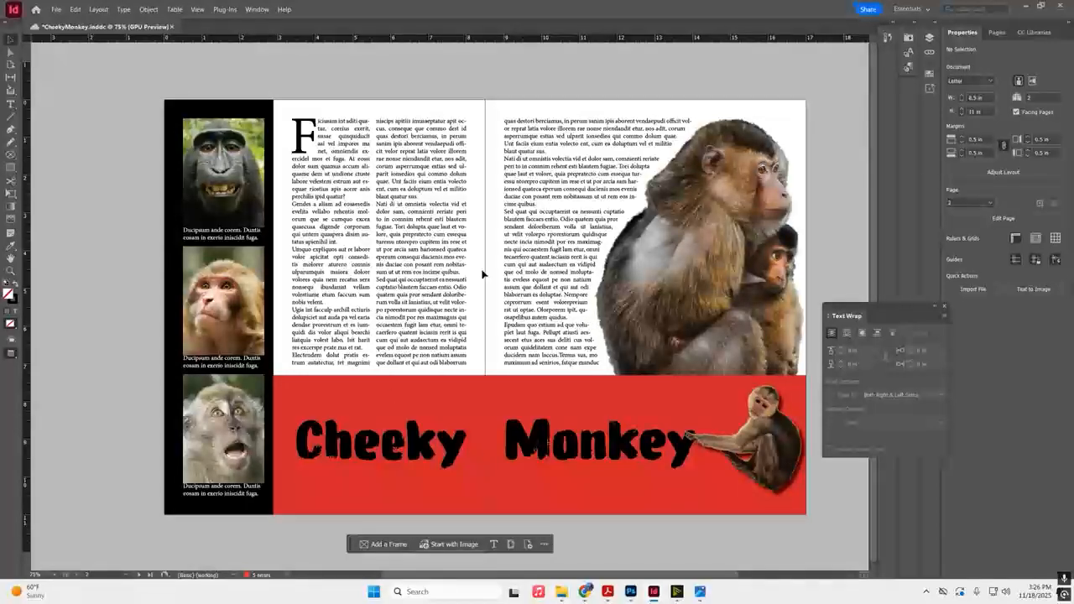
- Create a new two-page facing-pages document in inches, 8.5 × 11 in portrait, starting at page 2
click(56, 8)
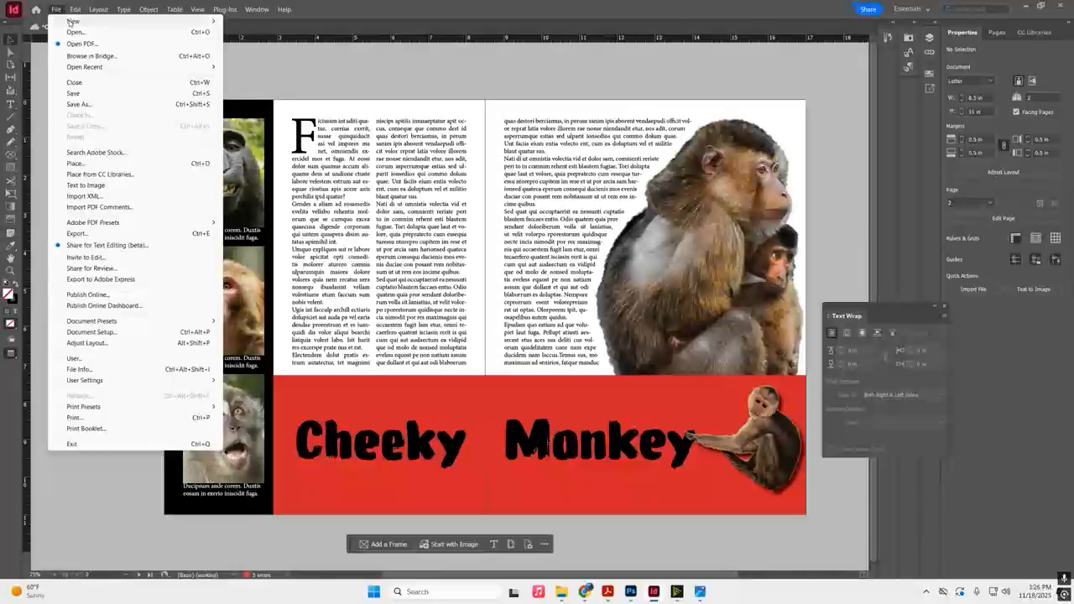
mouse_move(201, 21)
click(255, 21)
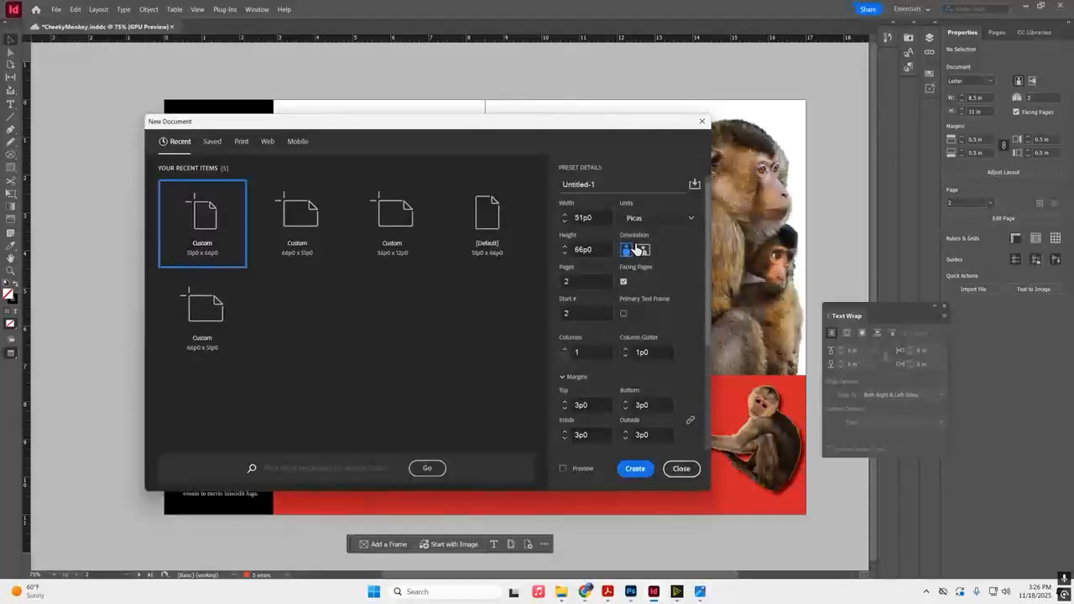
click(642, 217)
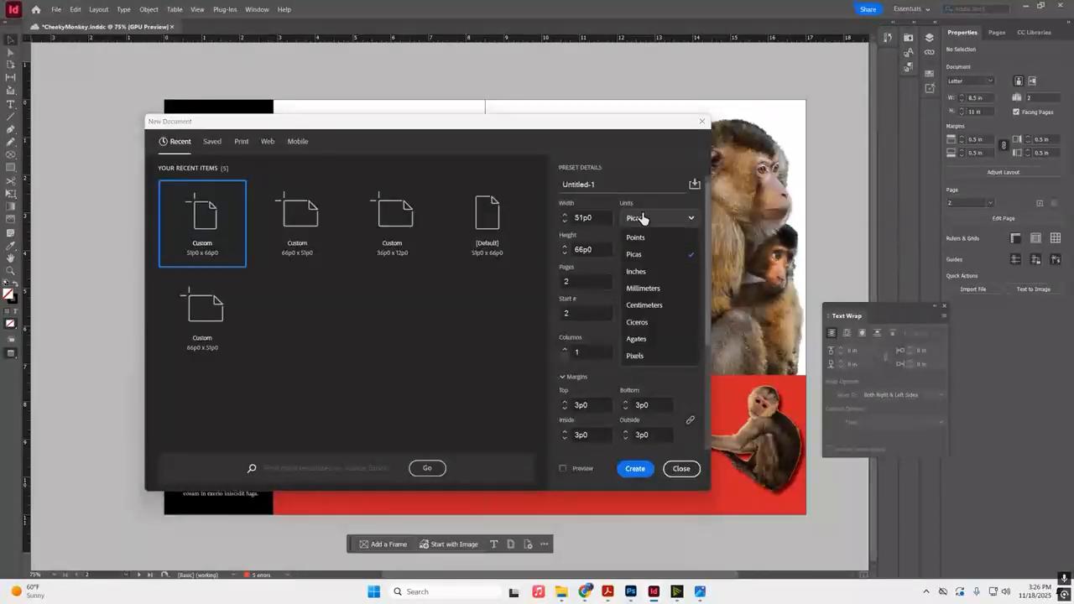
click(643, 270)
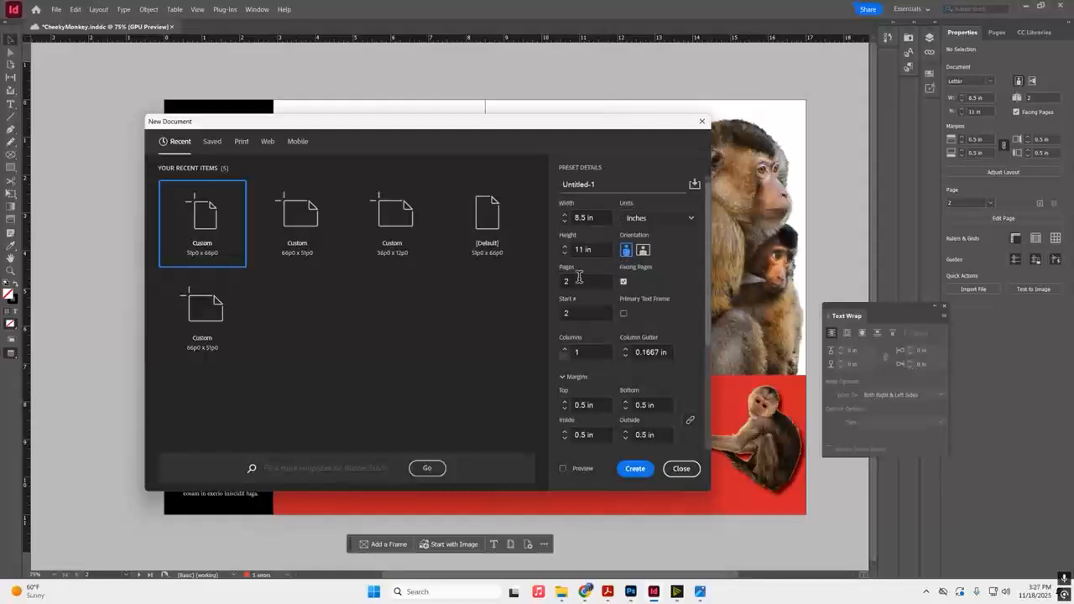
click(585, 312)
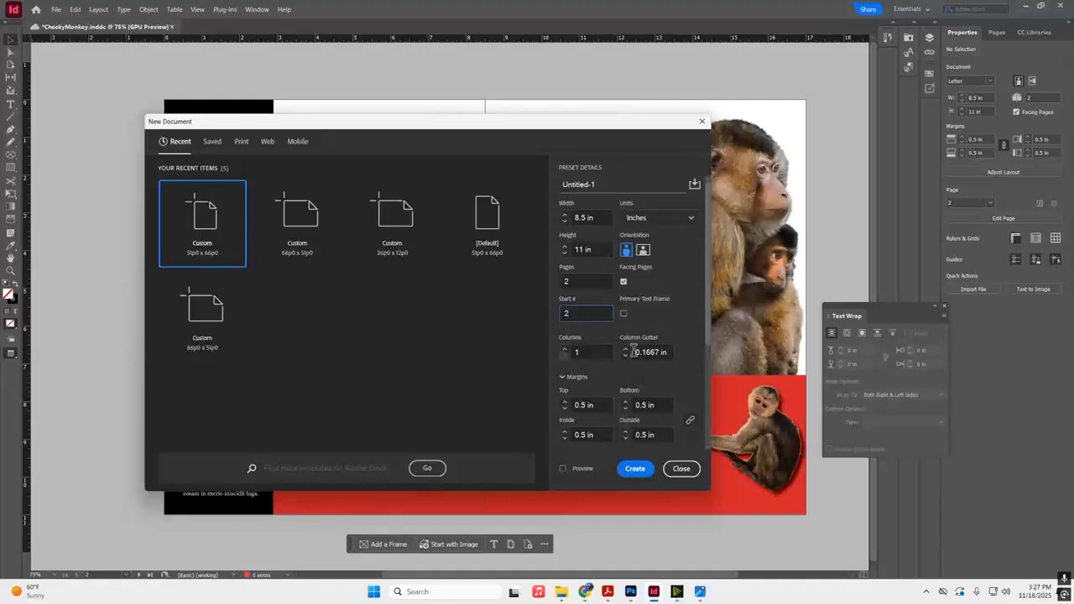
click(634, 475)
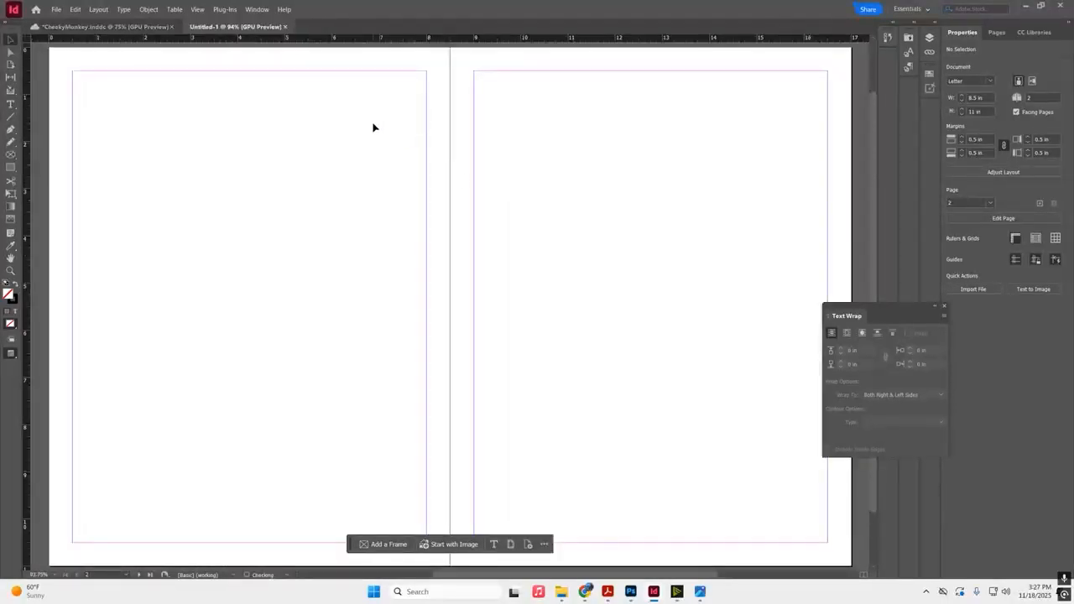
- Create guides with 3 rows and 3 columns on the spread, fitted to the margins
key(ctrl+minus)
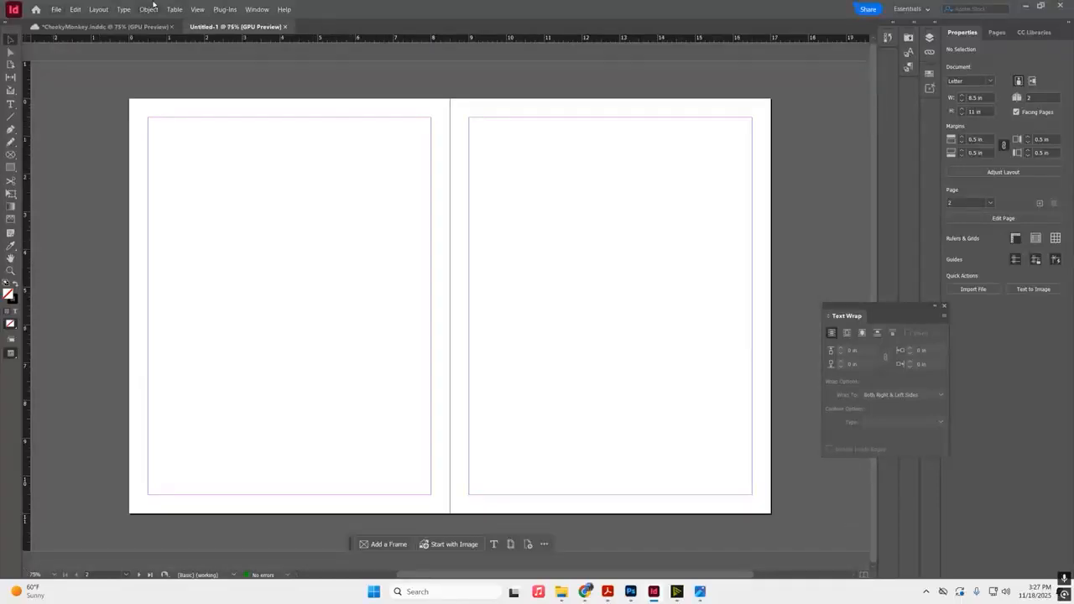
click(148, 8)
mouse_move(98, 8)
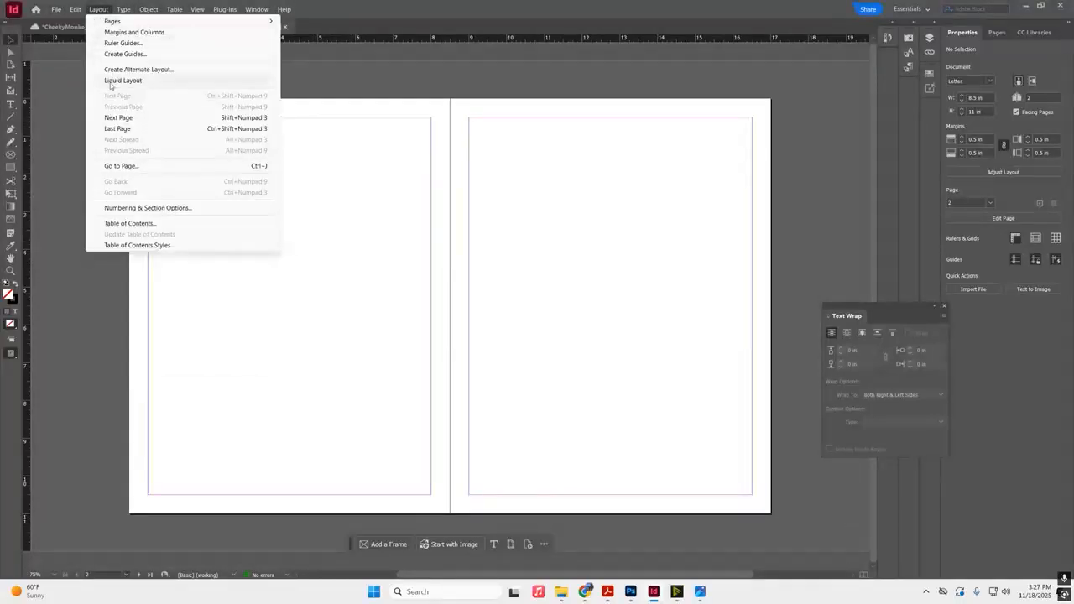
click(124, 53)
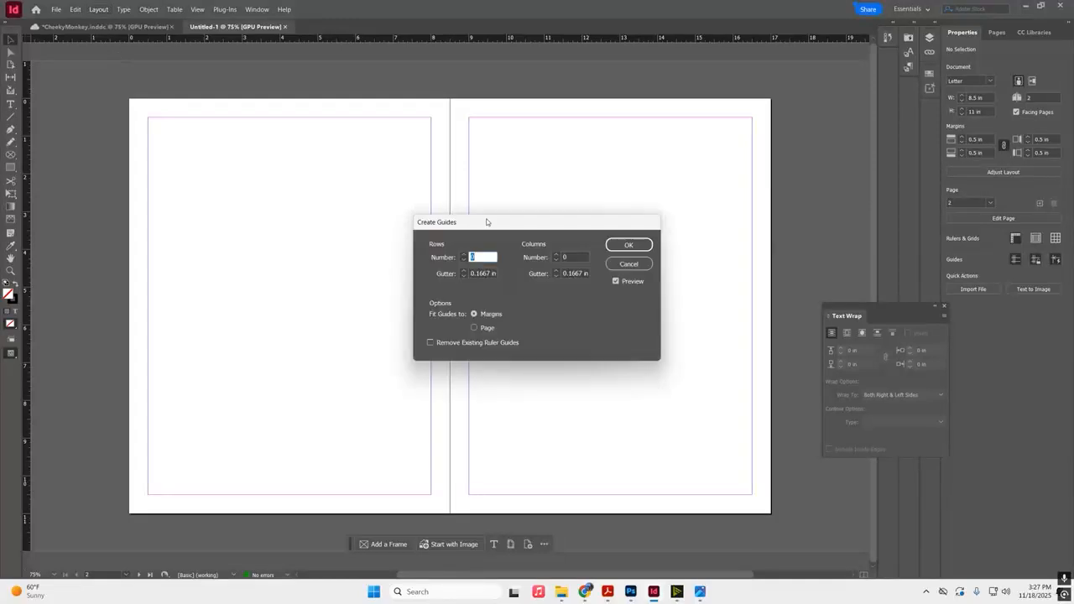
text(3)
double_click(560, 256)
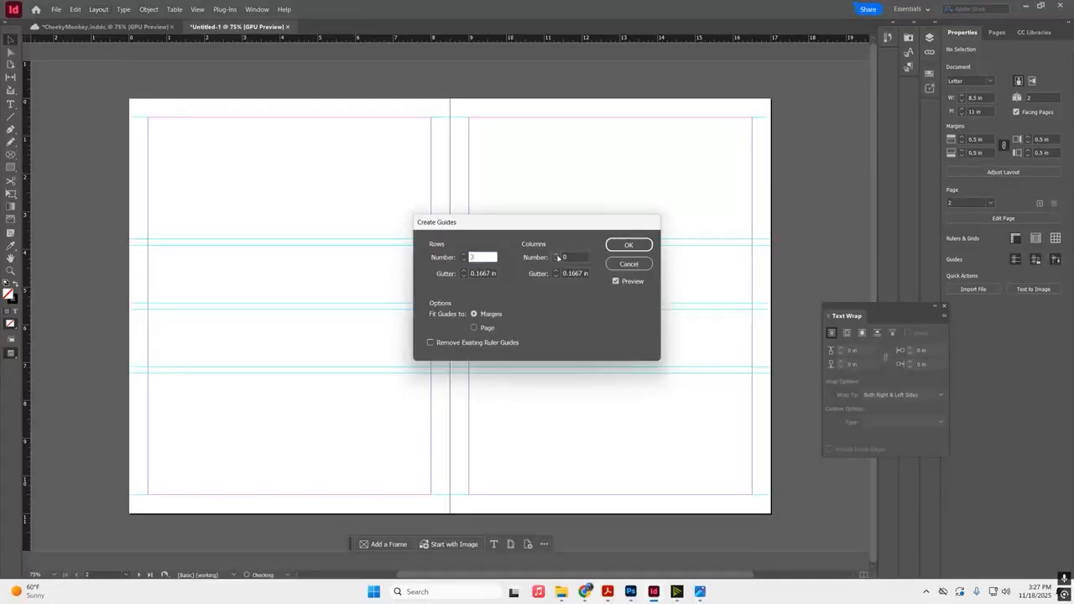
text(3)
click(474, 314)
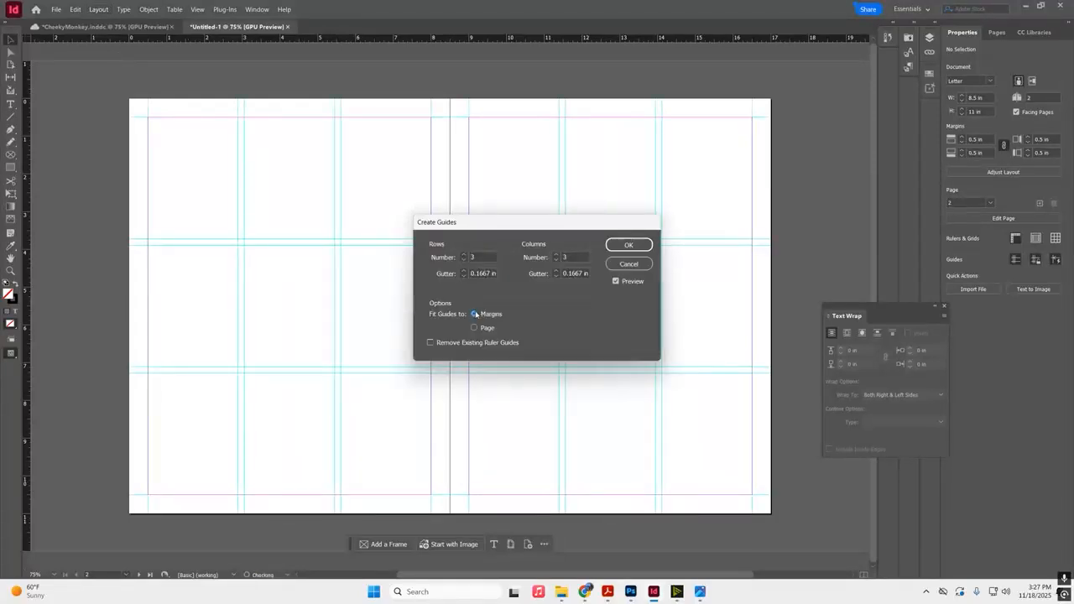
click(629, 244)
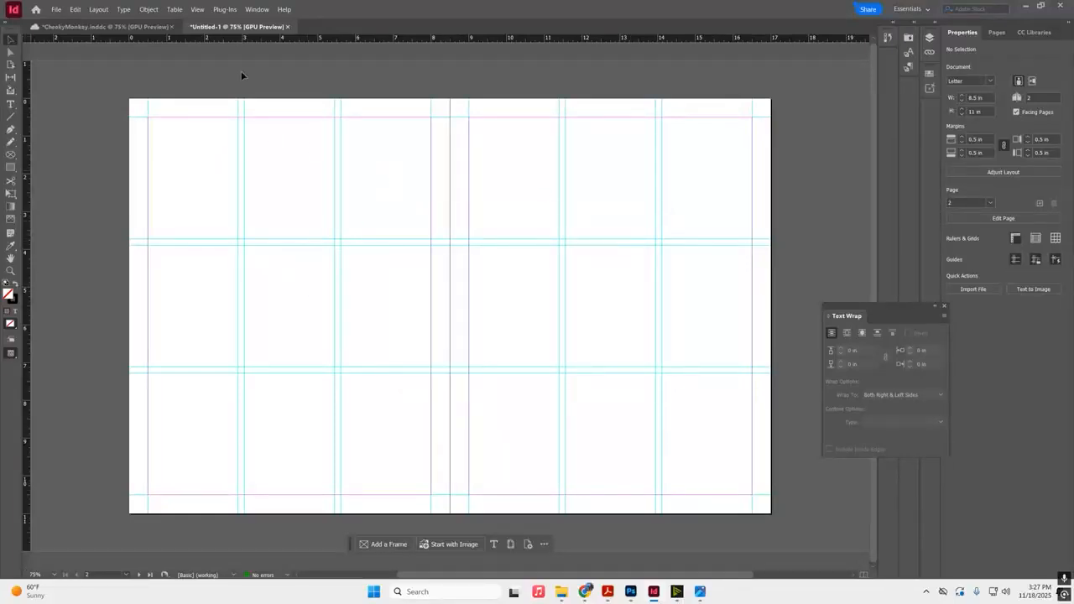
- Draw a full-height rectangle about 3.06 × 11 in over the spread's left column and swap its stroke colour to a black fill
click(105, 26)
click(243, 27)
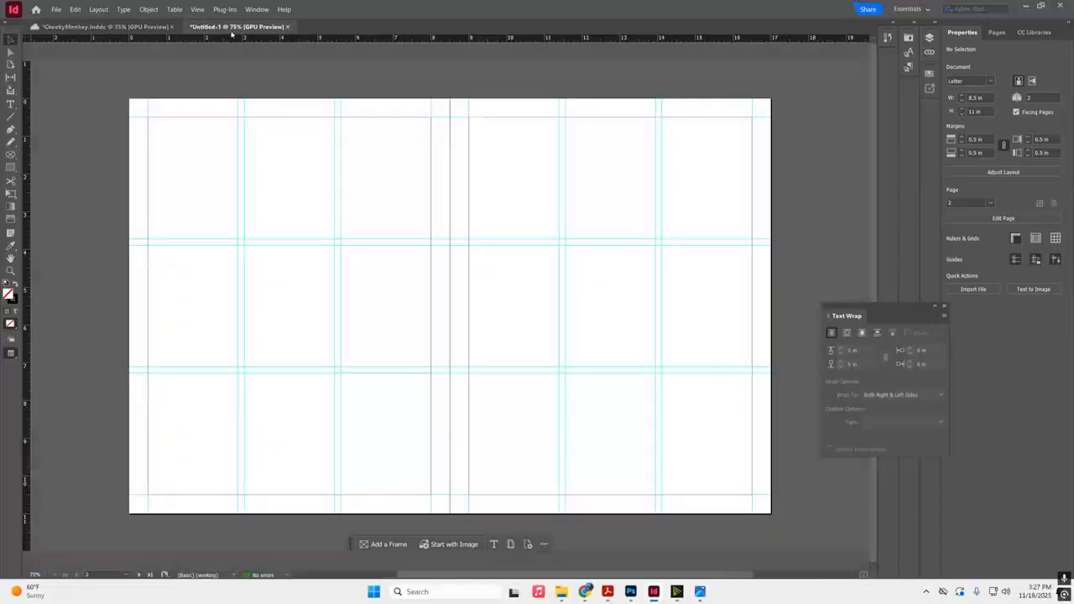
click(14, 167)
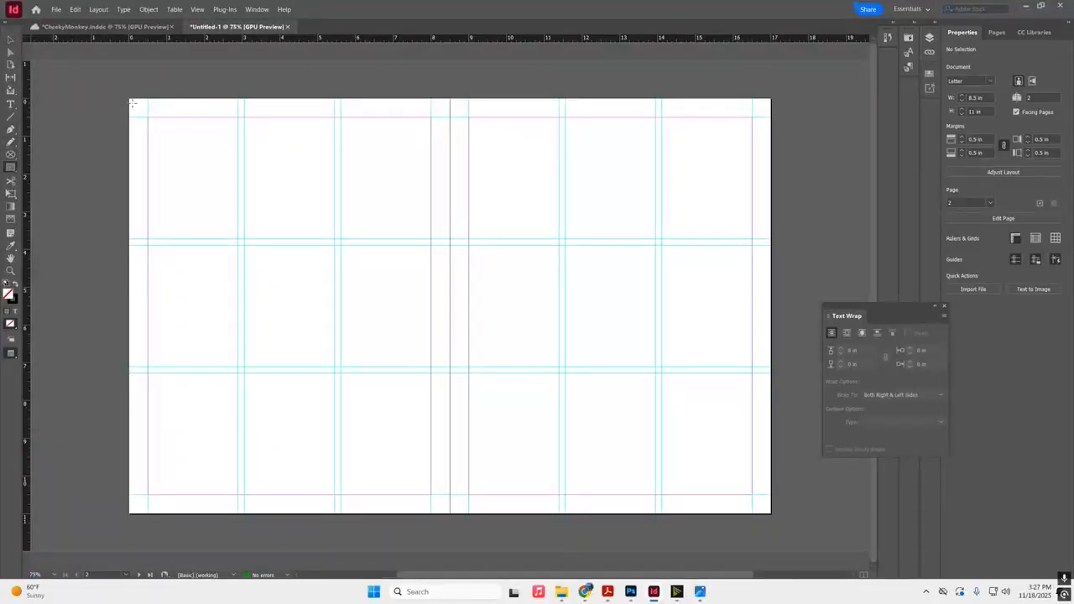
drag(130, 103, 244, 513)
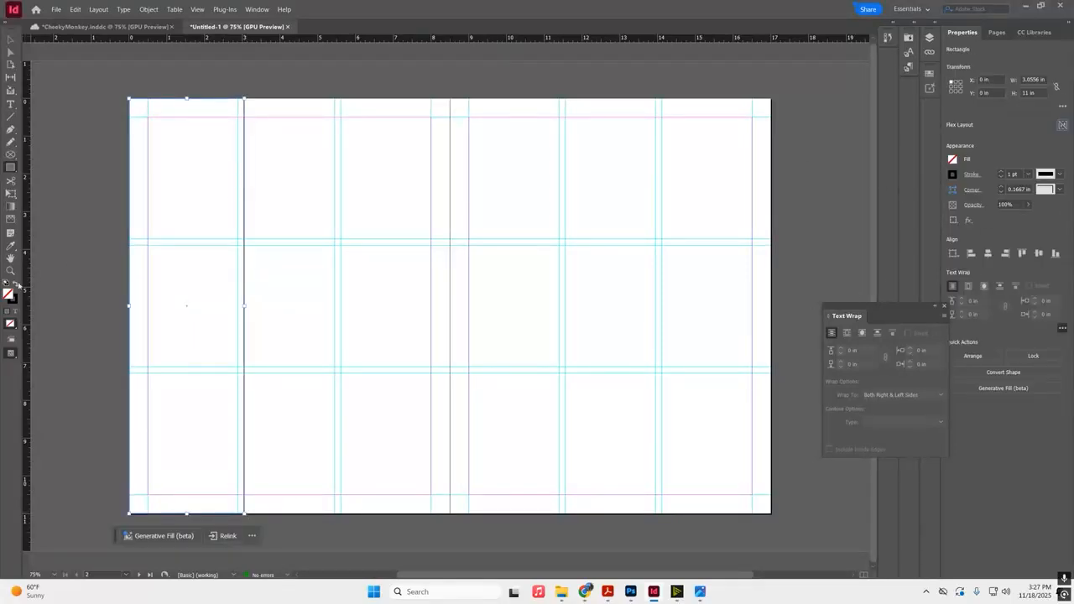
click(16, 284)
- Draw a rectangle about 13.94 × 3.72 in across the bottom row beside the black column, with the red C=15 M=100 Y=100 fill and no stroke
click(113, 27)
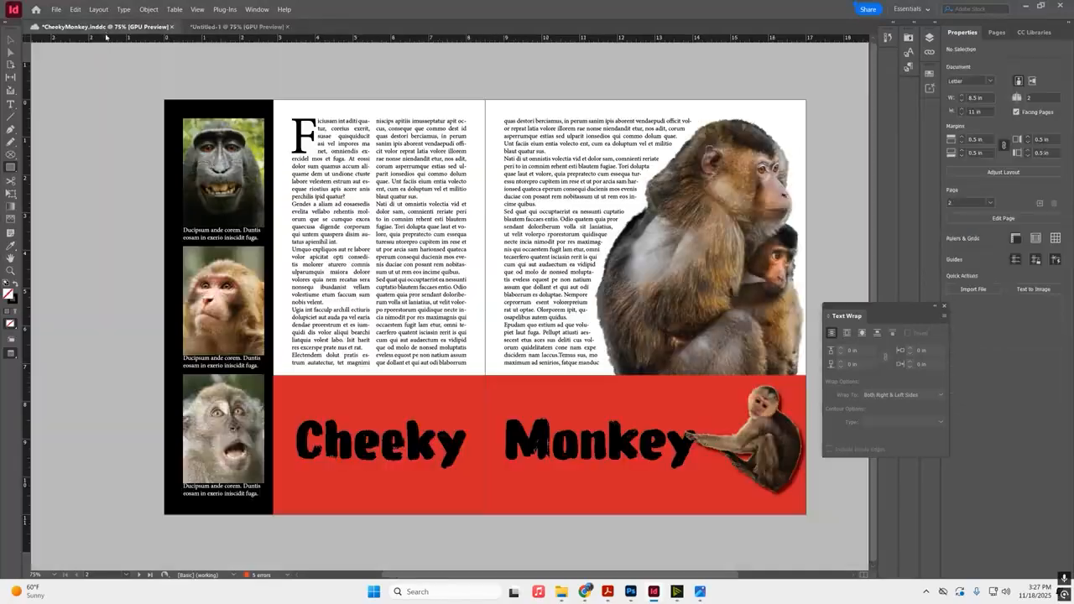
click(231, 26)
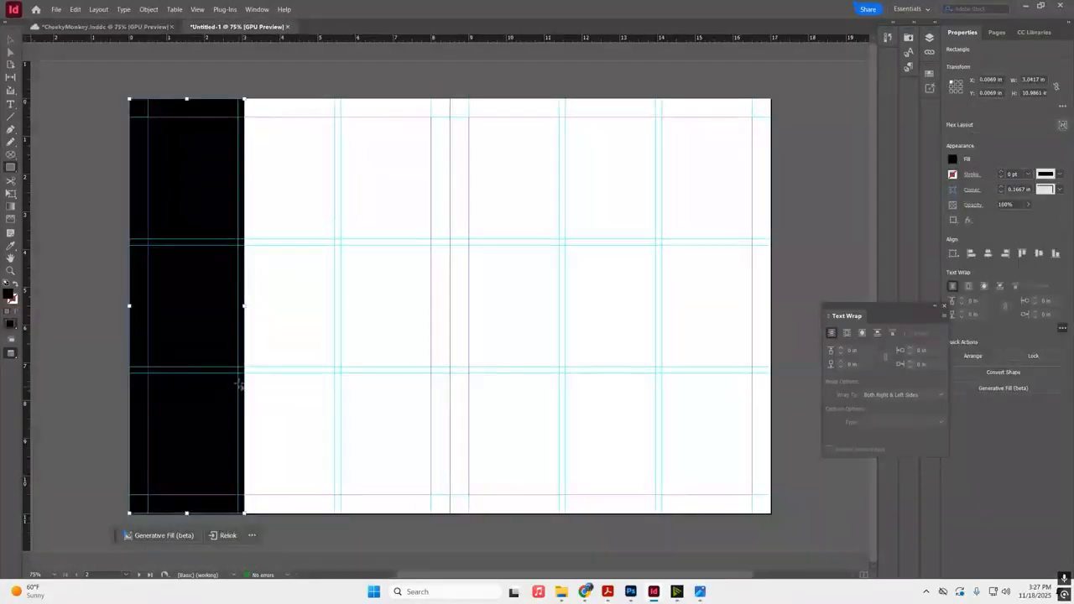
drag(245, 372, 774, 517)
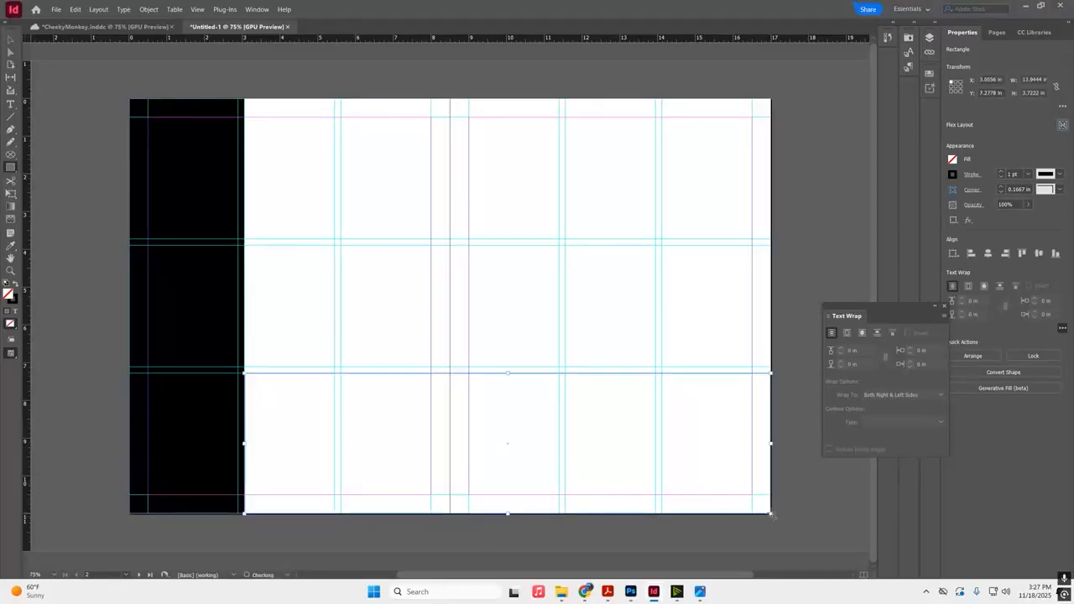
click(954, 161)
click(955, 161)
click(954, 160)
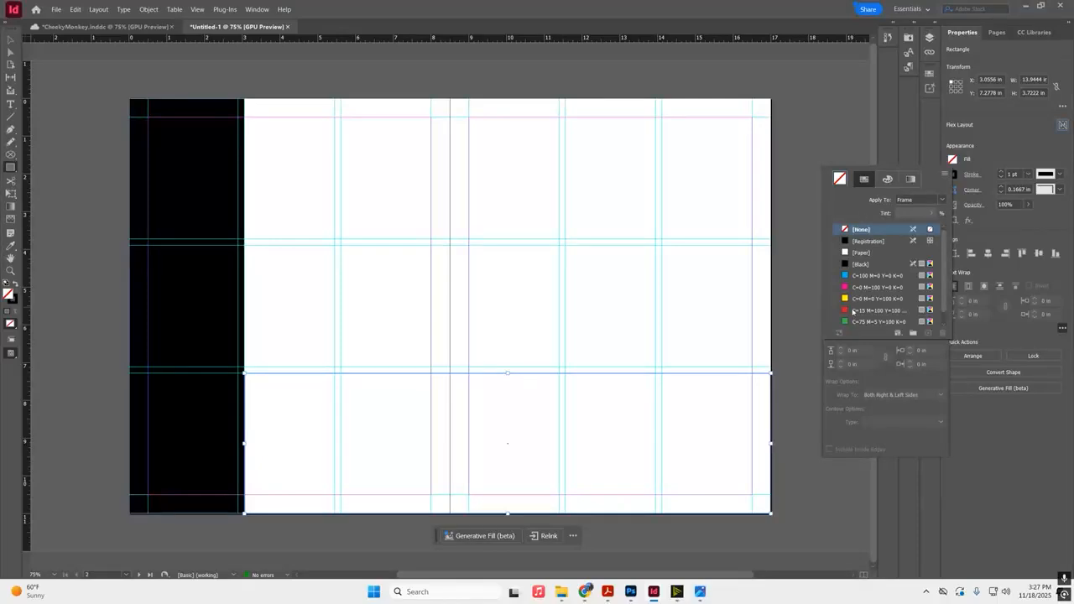
click(852, 311)
click(970, 157)
click(952, 174)
click(861, 244)
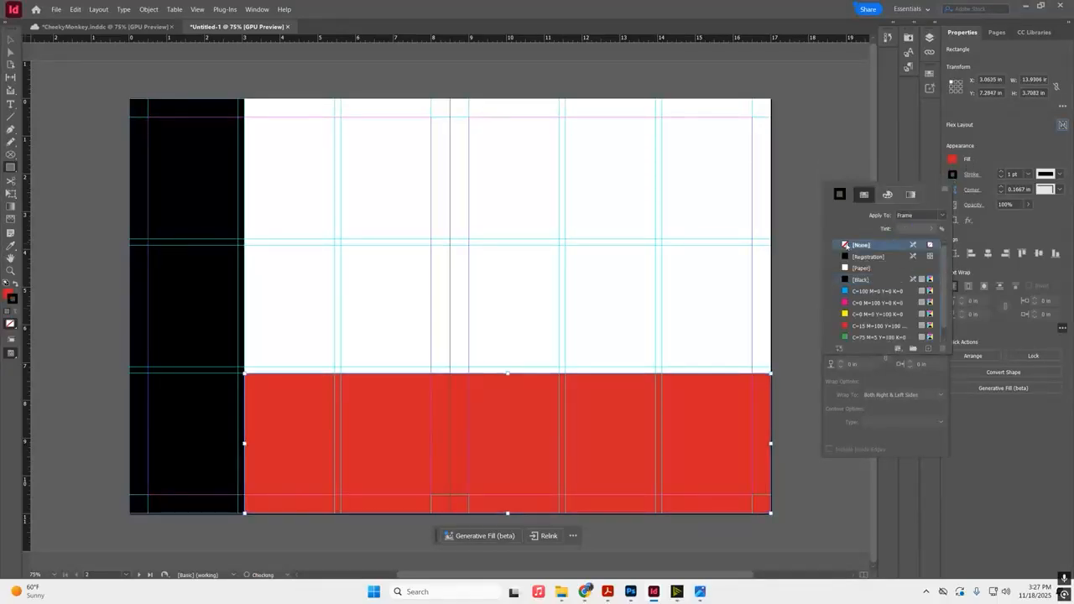
- Expand Layer 1 and lock both the black and the red rectangle
click(100, 27)
click(238, 27)
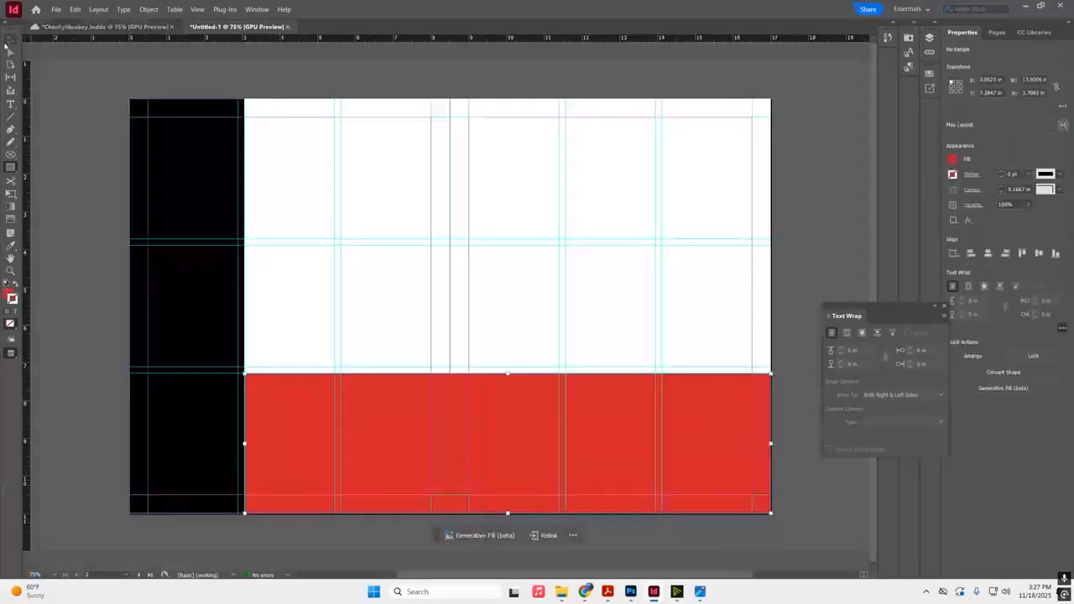
click(10, 40)
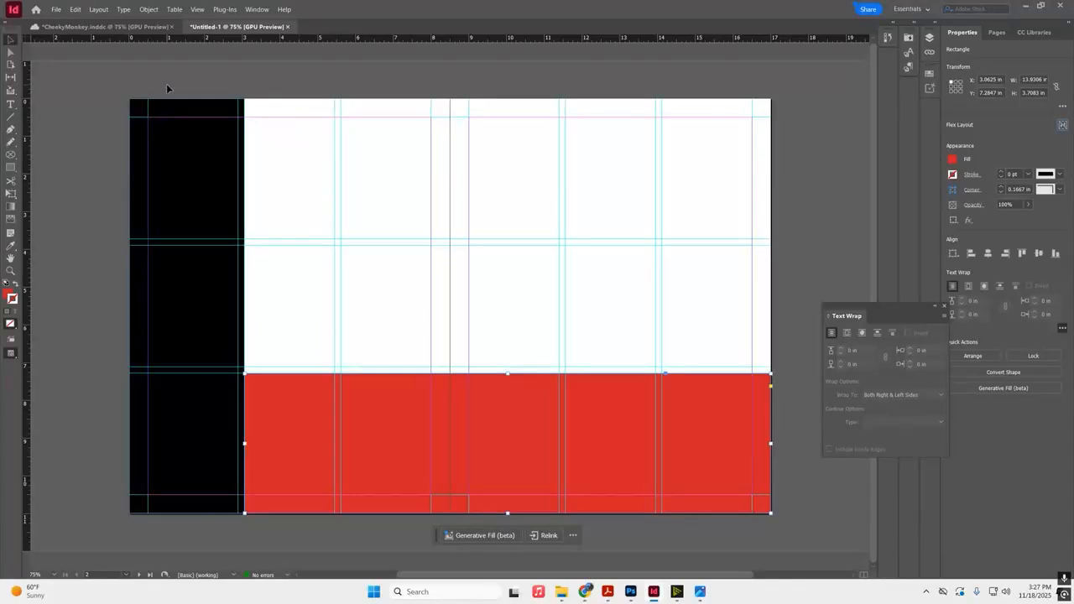
click(930, 39)
click(256, 10)
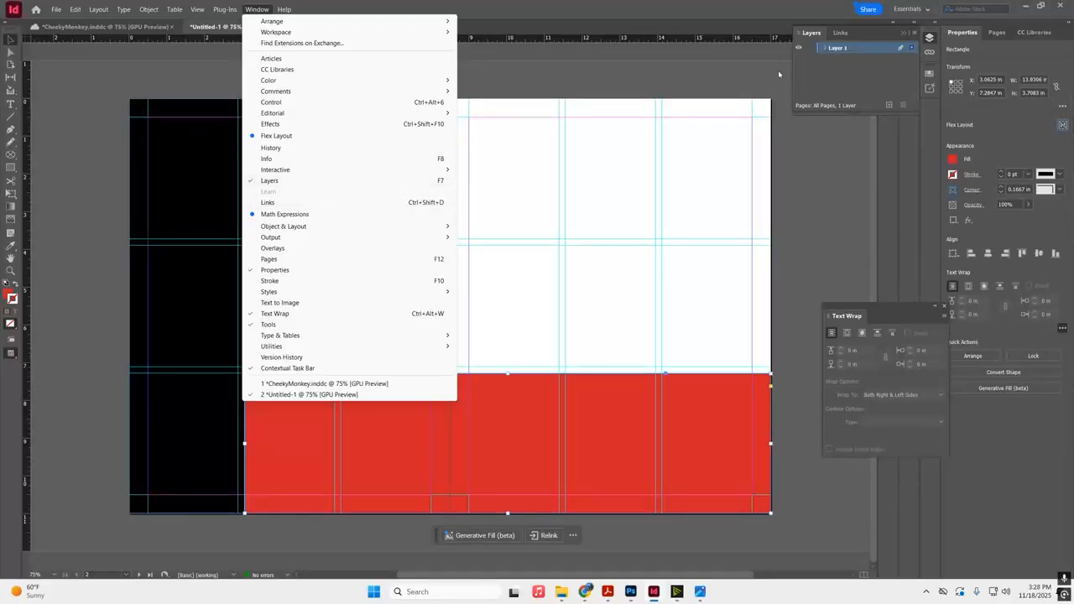
click(828, 48)
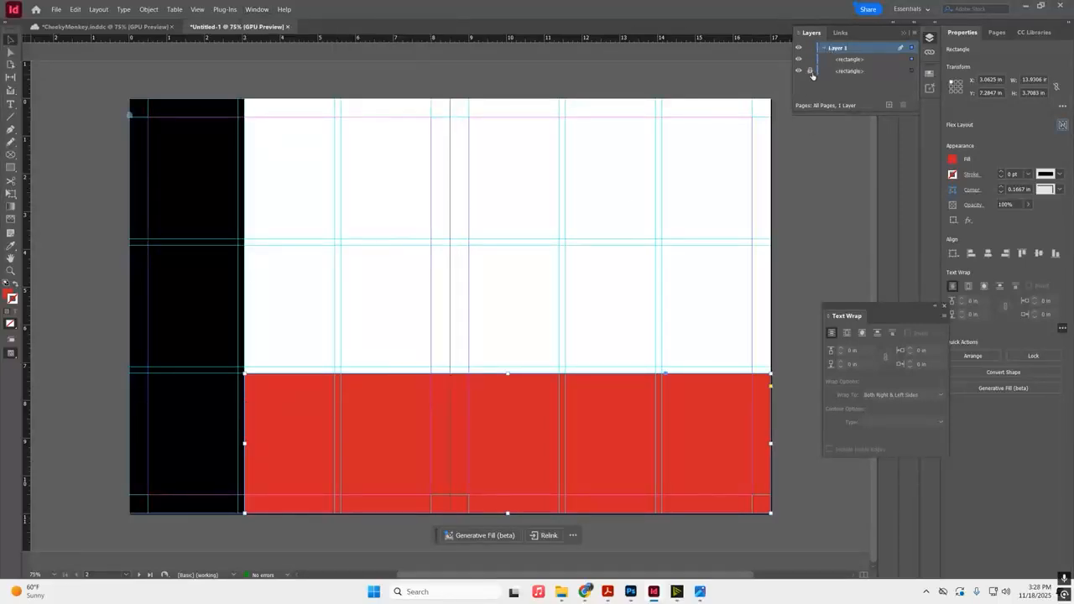
click(810, 59)
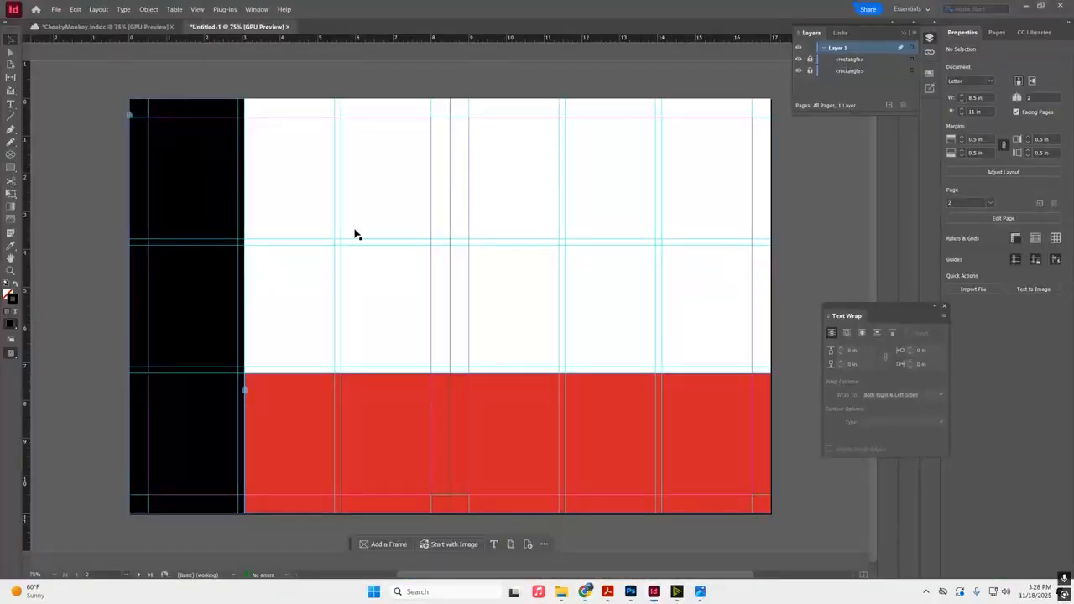
- Draw a rectangle frame inside the margins at the top of the black column and shorten it to about 2.39 × 2.4 in
click(136, 29)
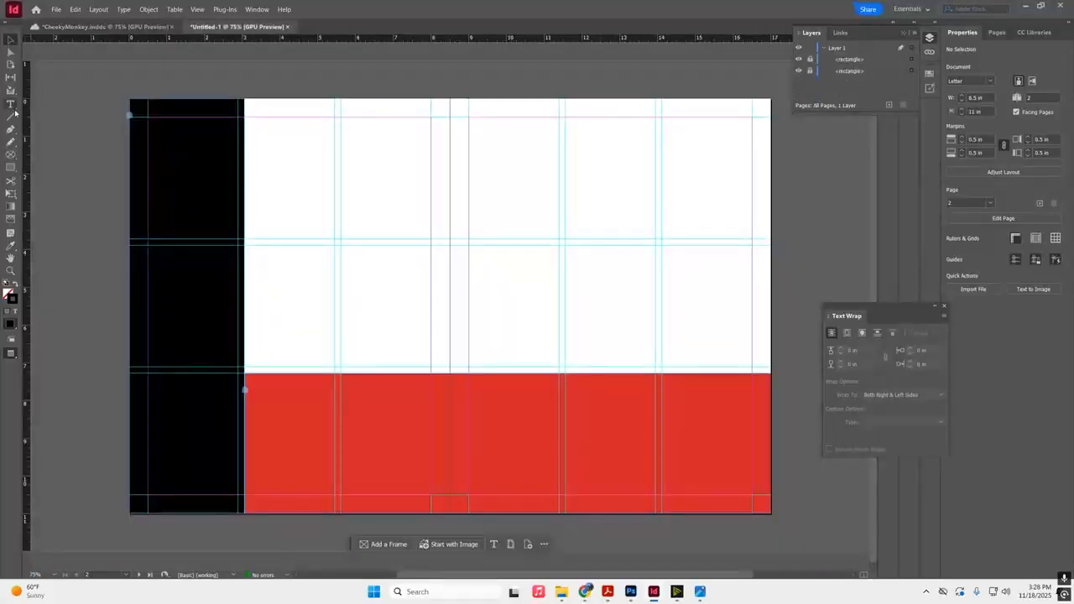
click(11, 155)
click(13, 157)
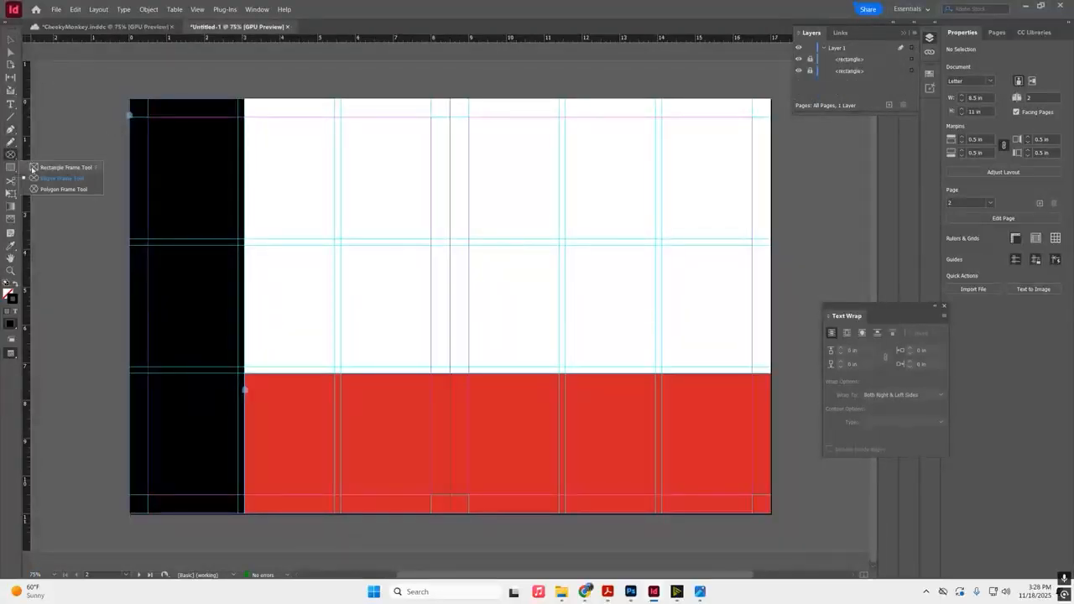
click(33, 170)
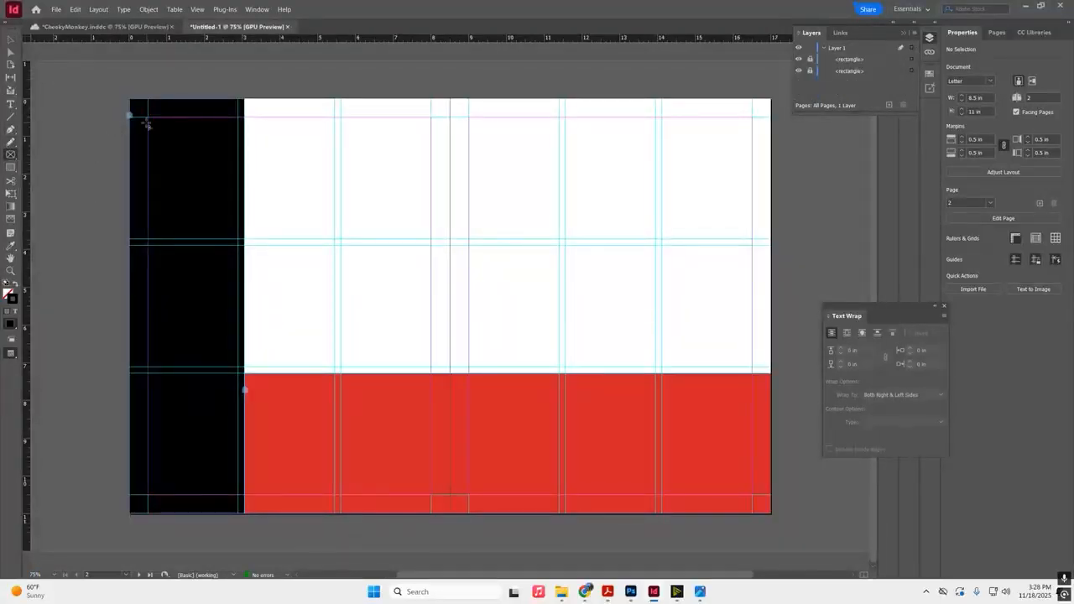
click(11, 156)
drag(148, 119, 238, 224)
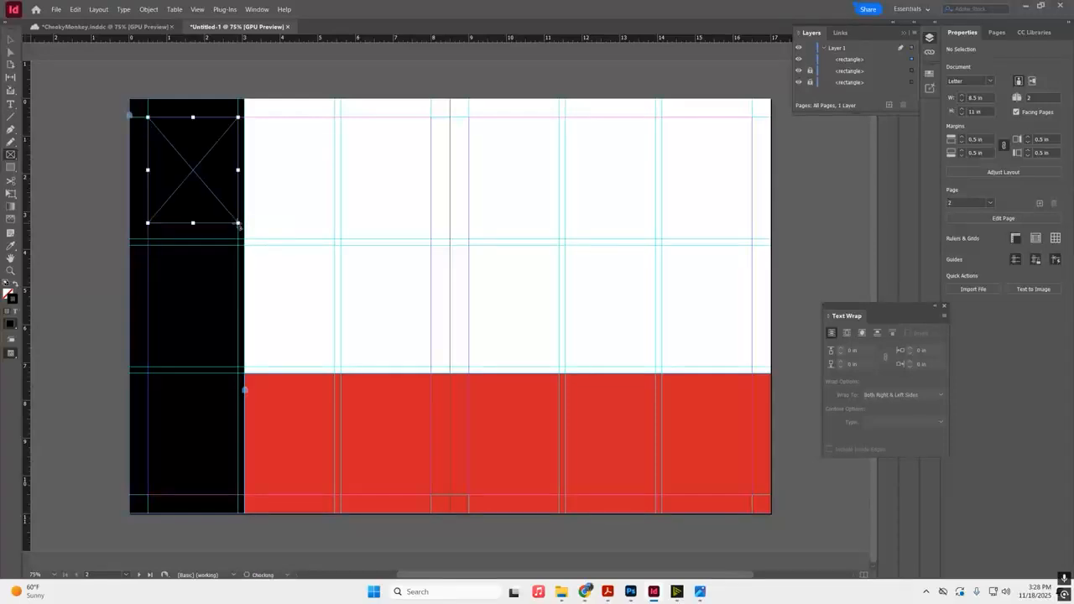
click(11, 39)
drag(193, 222, 192, 207)
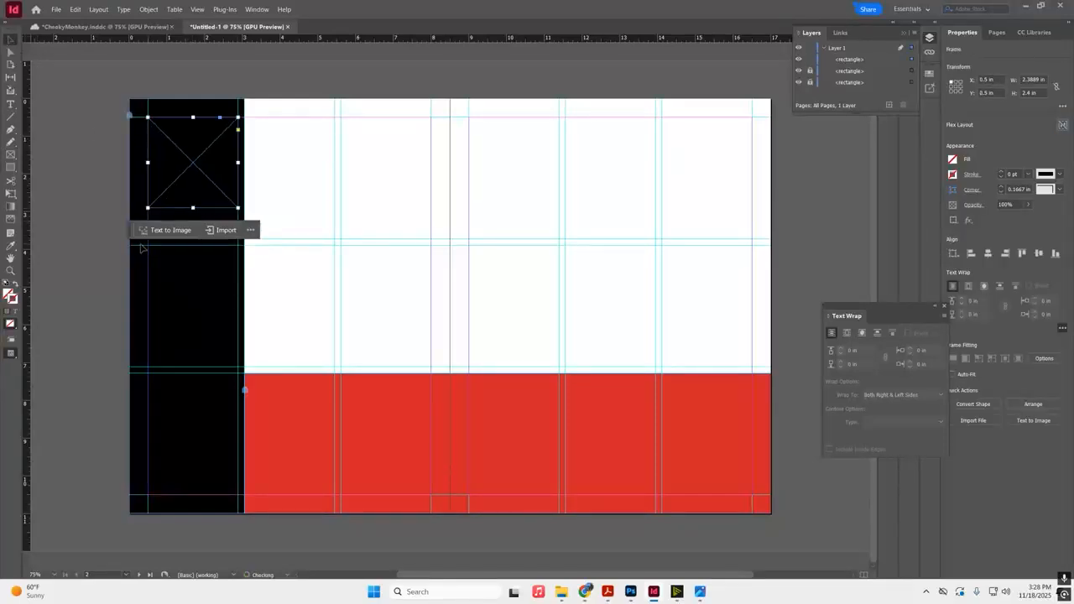
- Add a caption text frame directly below the image frame, with [Paper] as the text colour and filled with placeholder text
drag(131, 230, 120, 299)
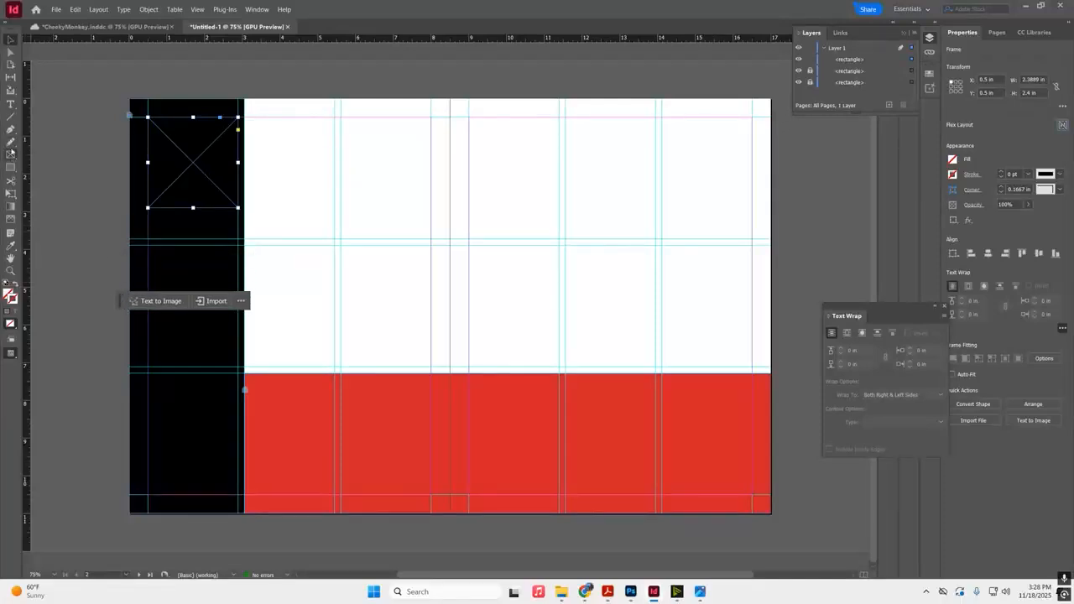
click(10, 104)
drag(148, 210, 240, 243)
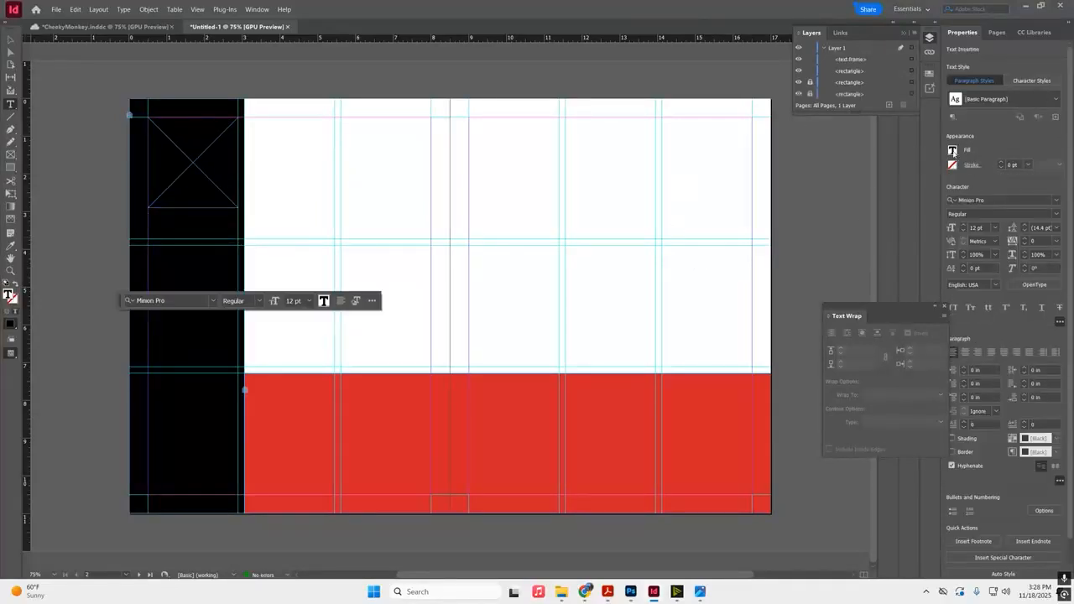
click(952, 151)
click(859, 243)
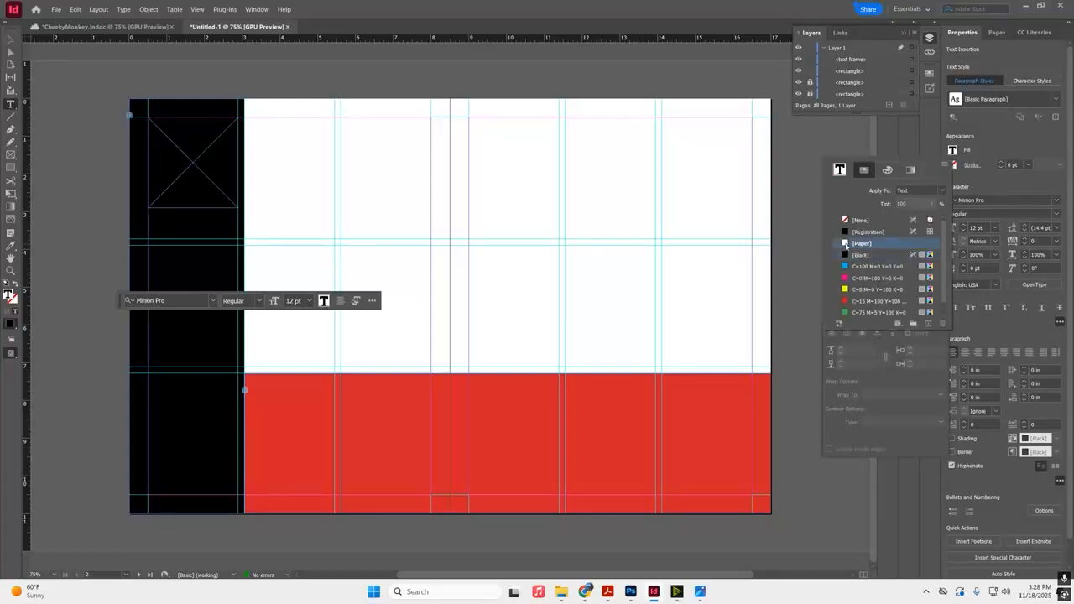
click(124, 10)
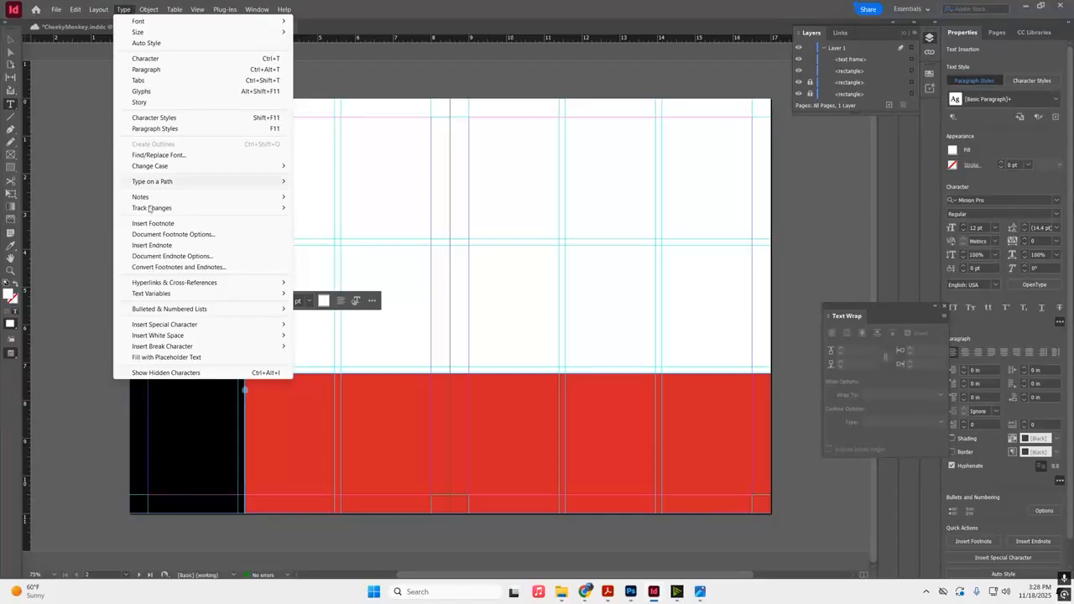
click(166, 358)
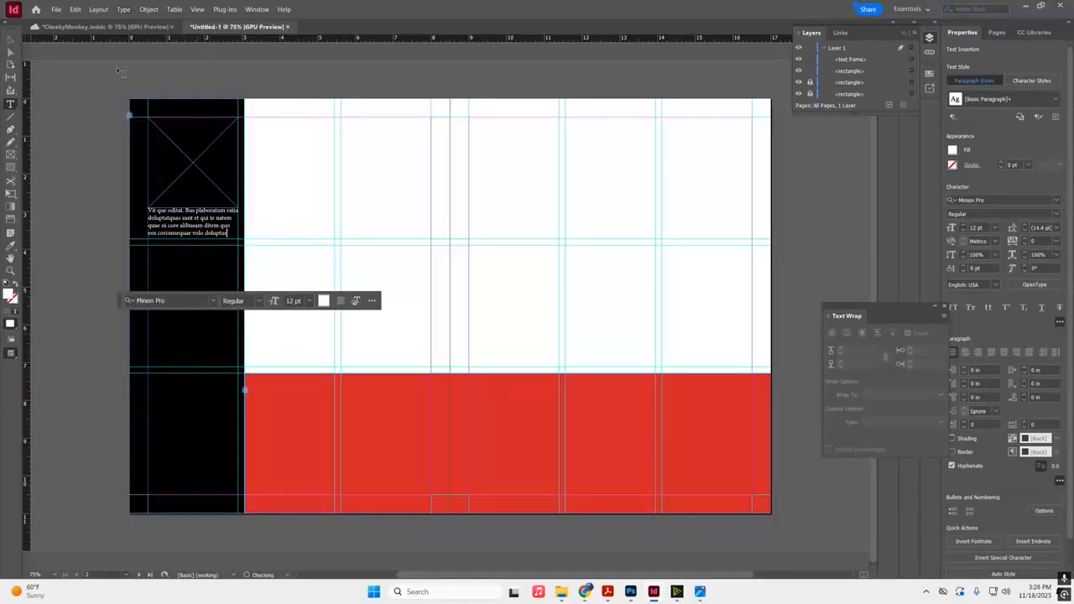
- Duplicate the image frame together with its caption into the middle and bottom rows of the black column
click(11, 39)
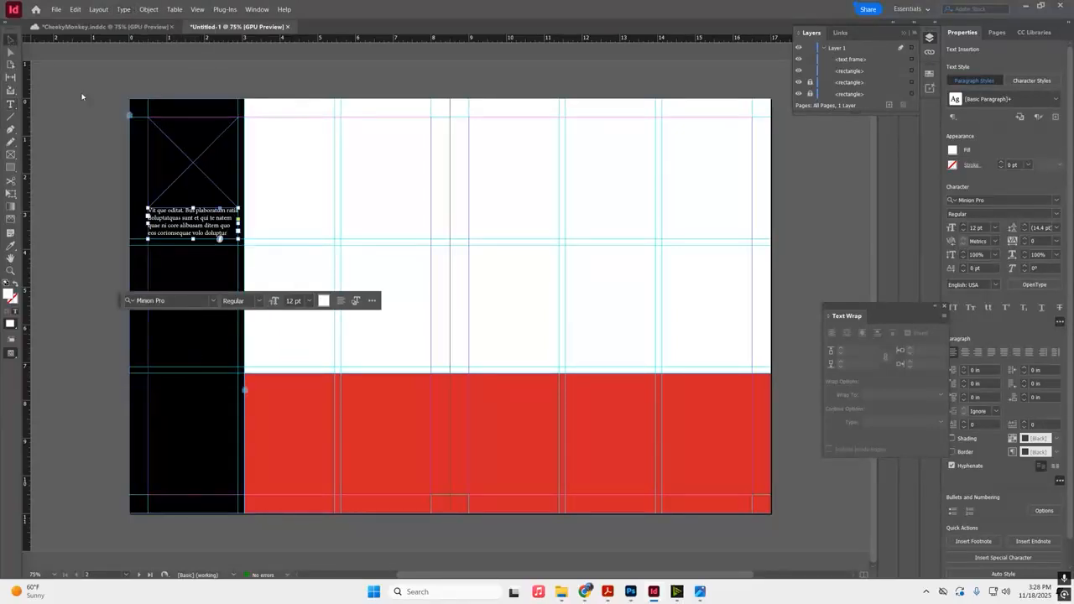
shift+click(198, 166)
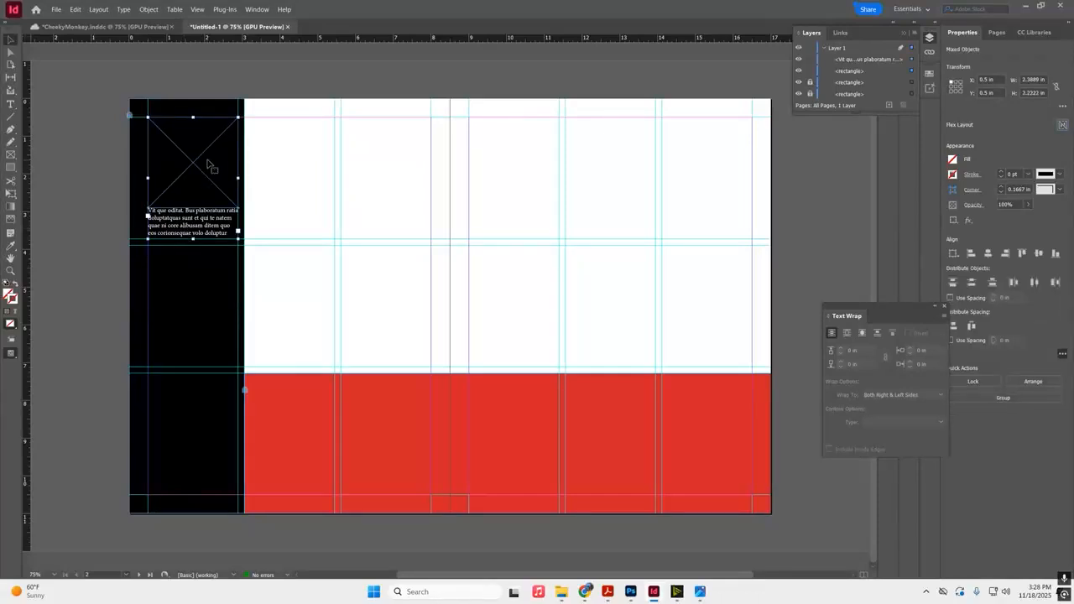
drag(67, 144, 214, 240)
drag(206, 163, 201, 391)
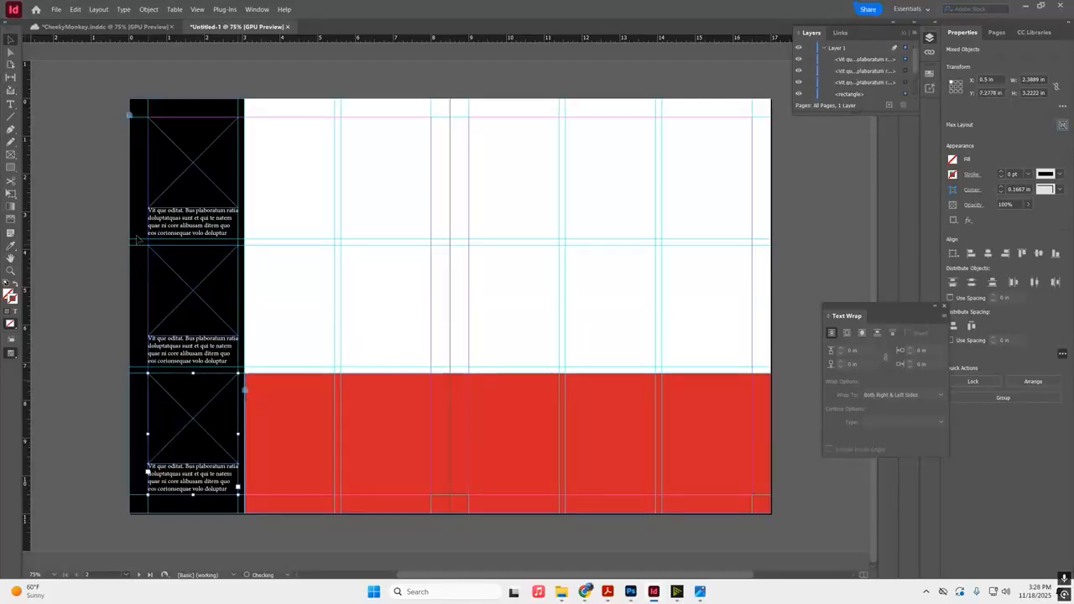
click(317, 78)
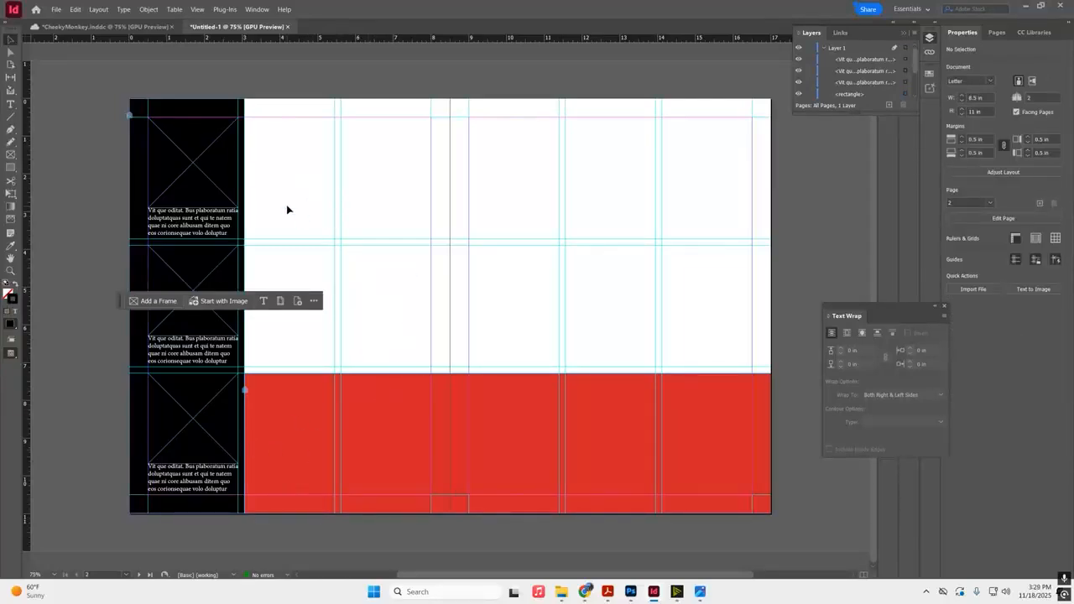
- Draw a body text frame spanning the two columns beside the black column, above the red block, and fill it with placeholder text
key(ctrl+grave)
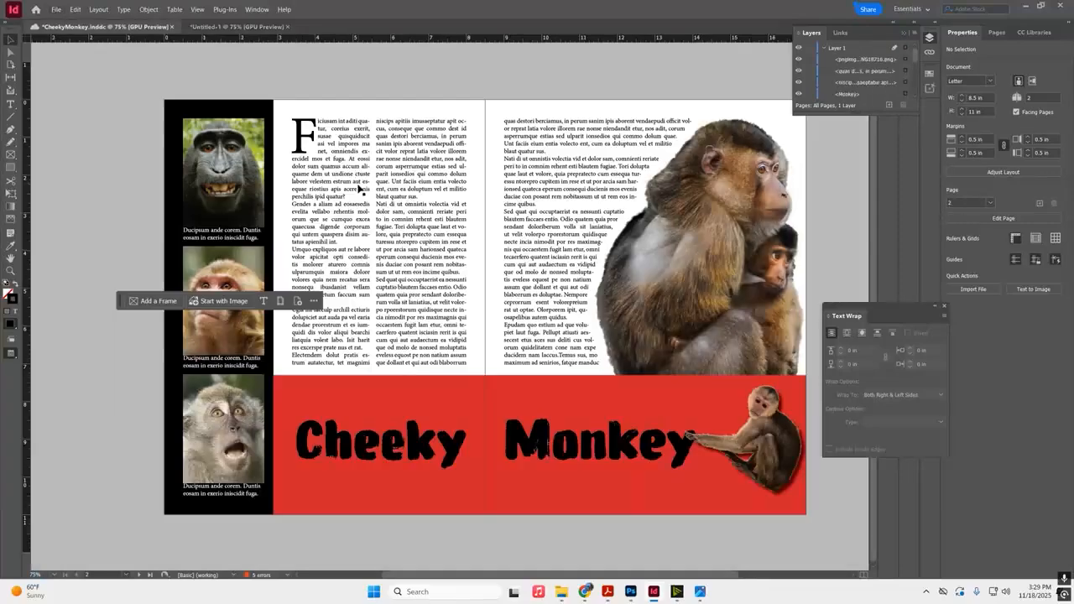
key(ctrl+grave)
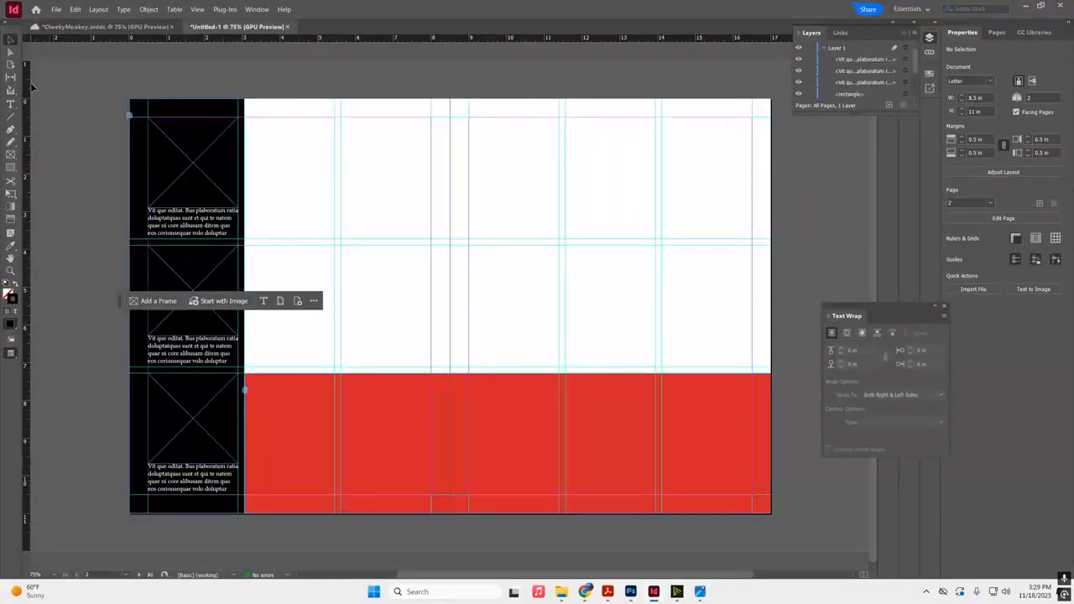
click(11, 104)
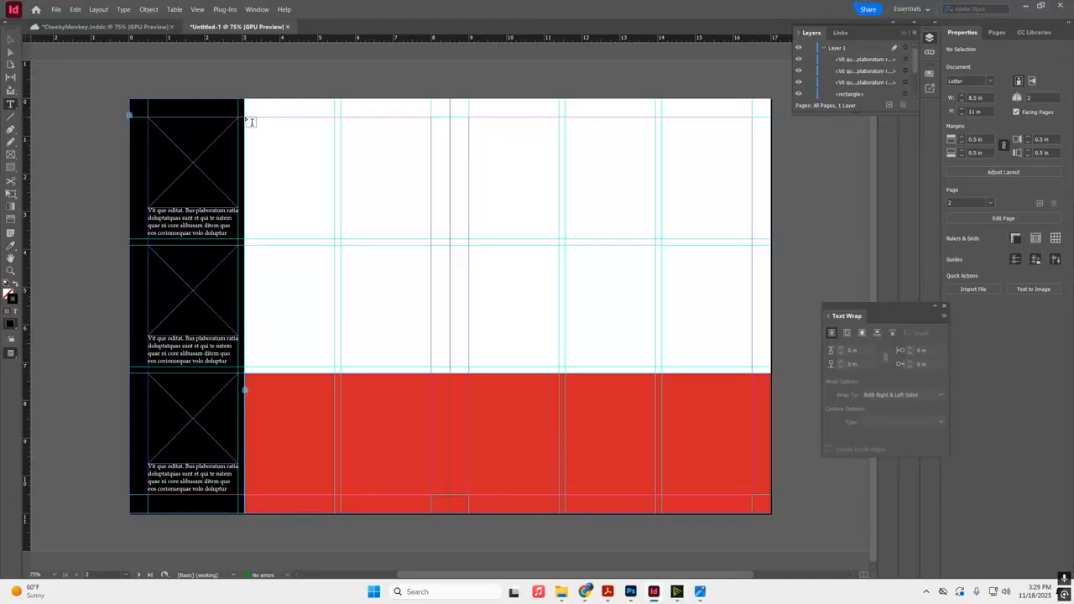
drag(249, 118, 429, 365)
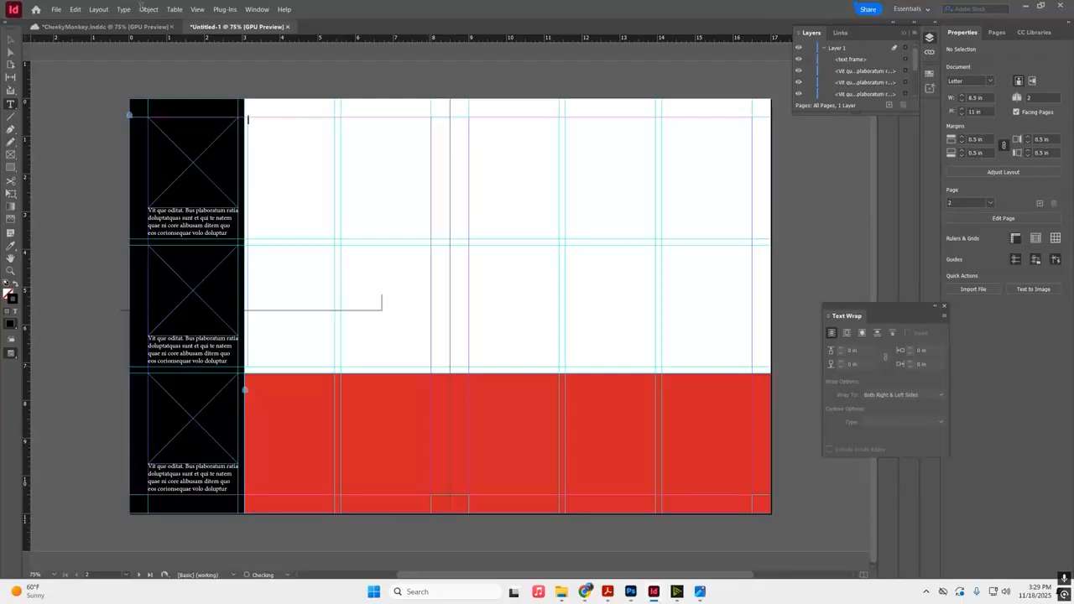
click(104, 9)
mouse_move(123, 9)
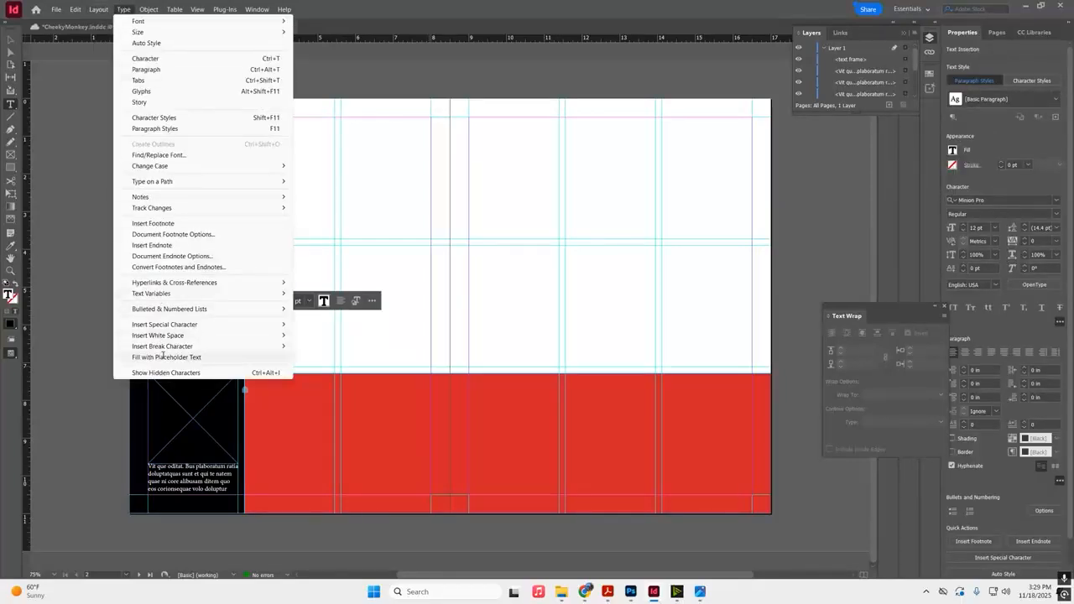
click(165, 357)
- Narrow the body text frame to the first column, about 2.3 in wide, and thread its overflow into a 2.39 × 6.61 in frame in the second column
click(10, 40)
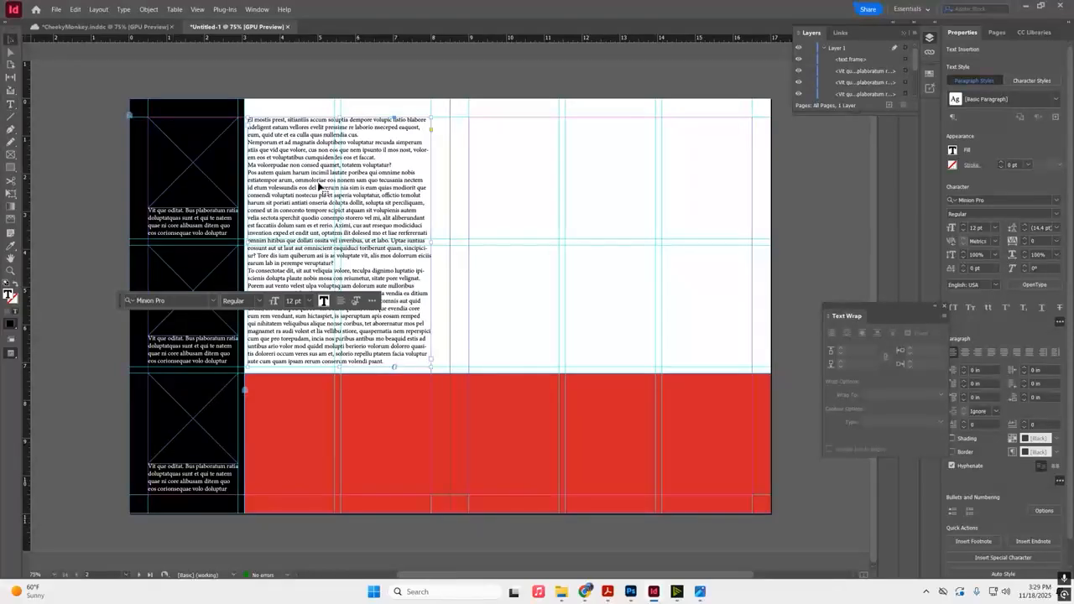
drag(431, 248, 335, 253)
click(334, 360)
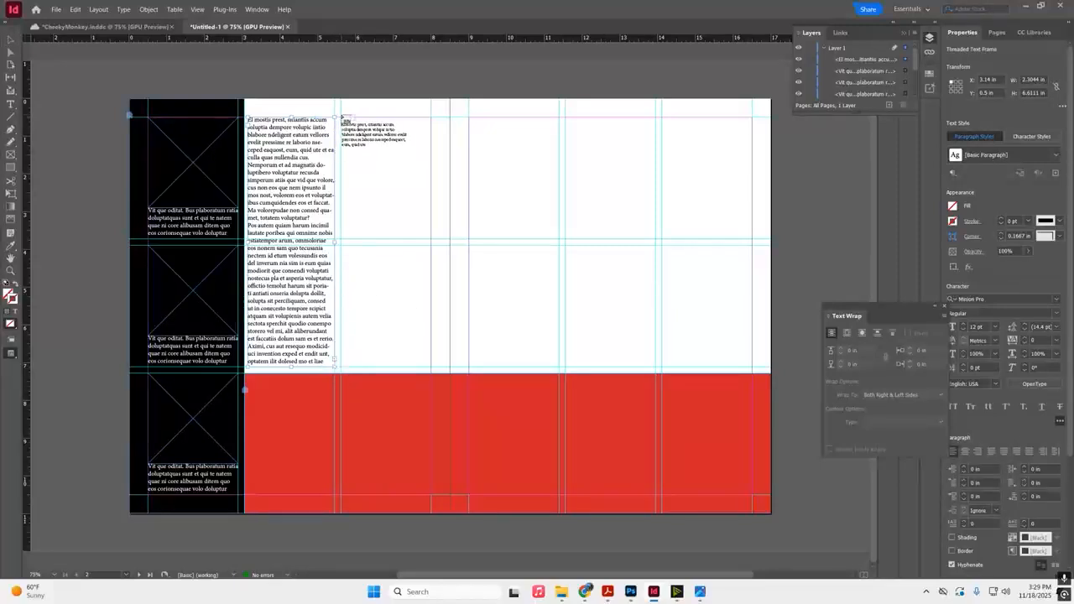
drag(342, 119, 430, 366)
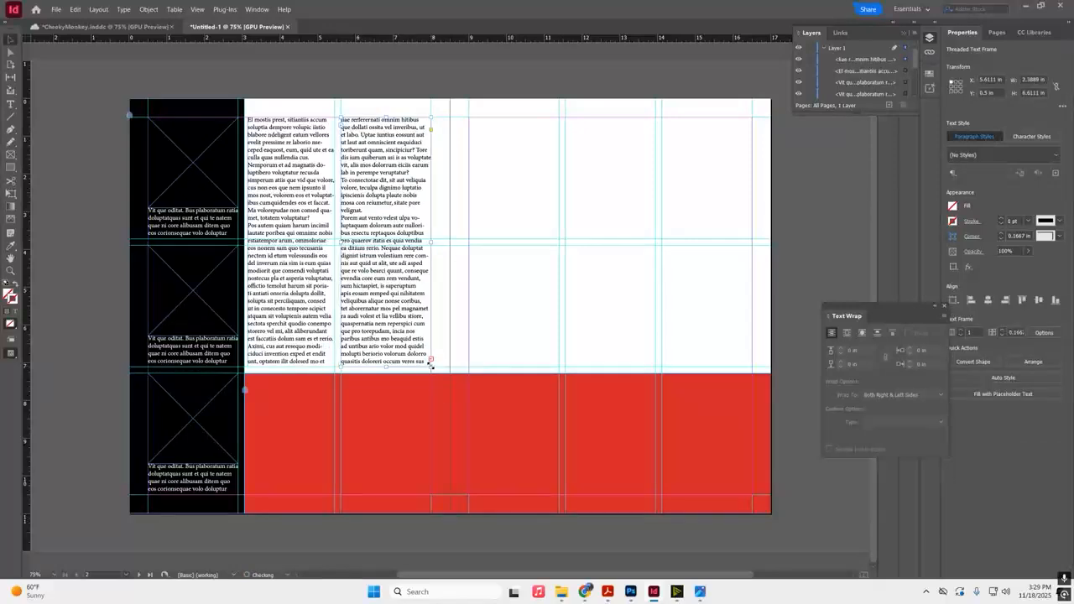
- Select all the threaded body text and justify it with the last line aligned left
triple_click(305, 148)
key(Escape)
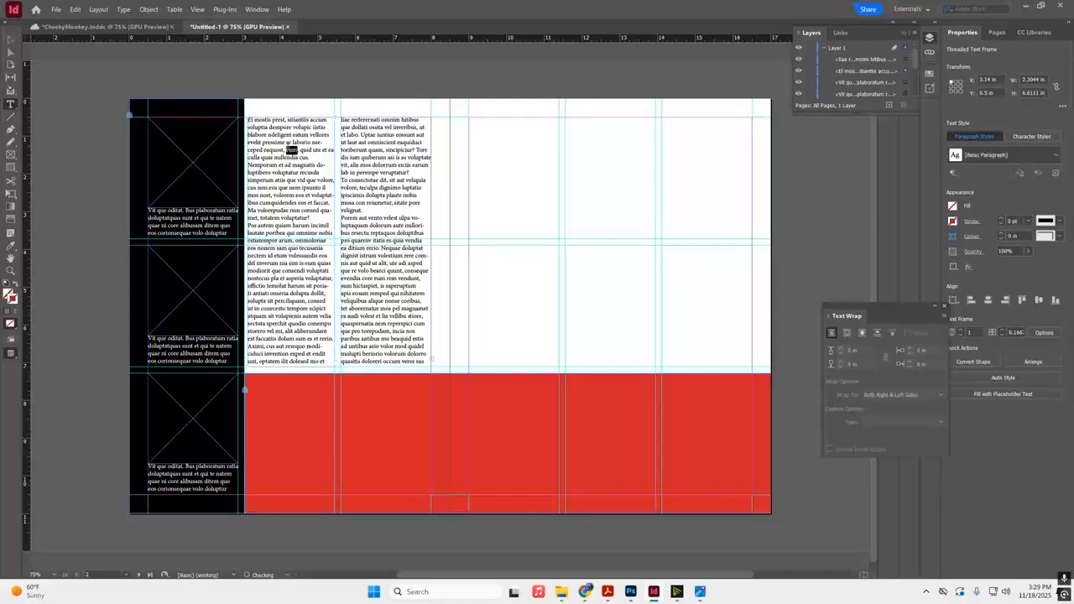
click(301, 157)
key(ctrl+a)
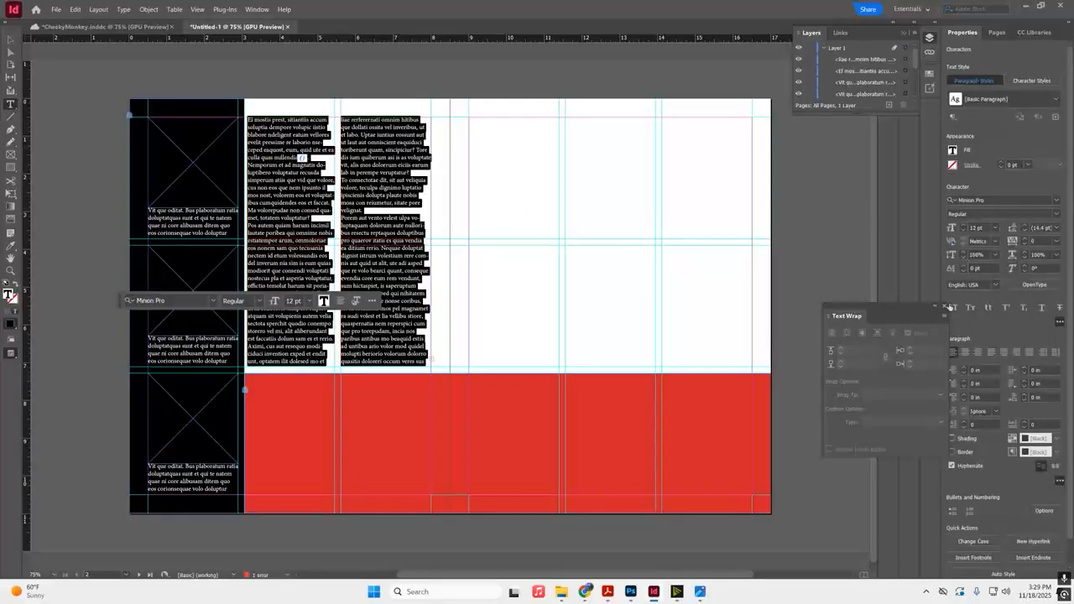
drag(886, 315, 857, 314)
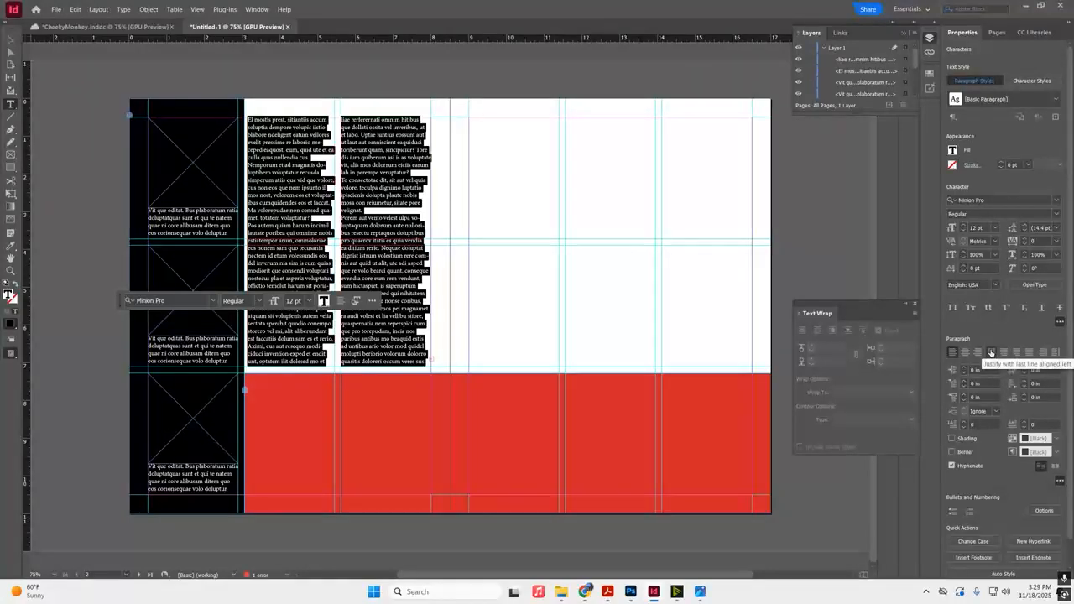
click(991, 353)
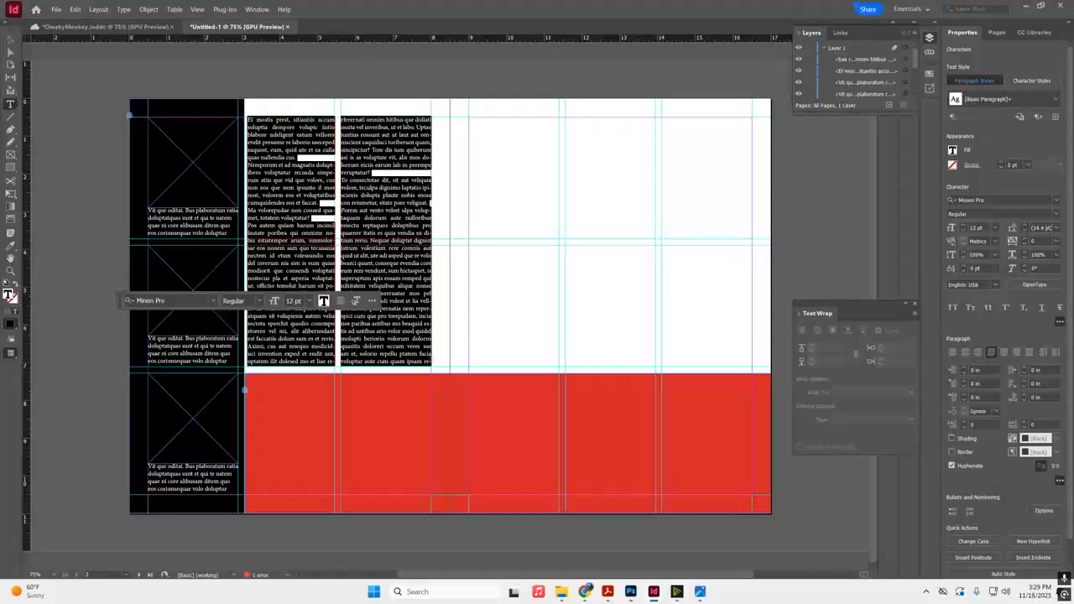
- Apply a two-line drop cap to all the selected body text
click(1060, 481)
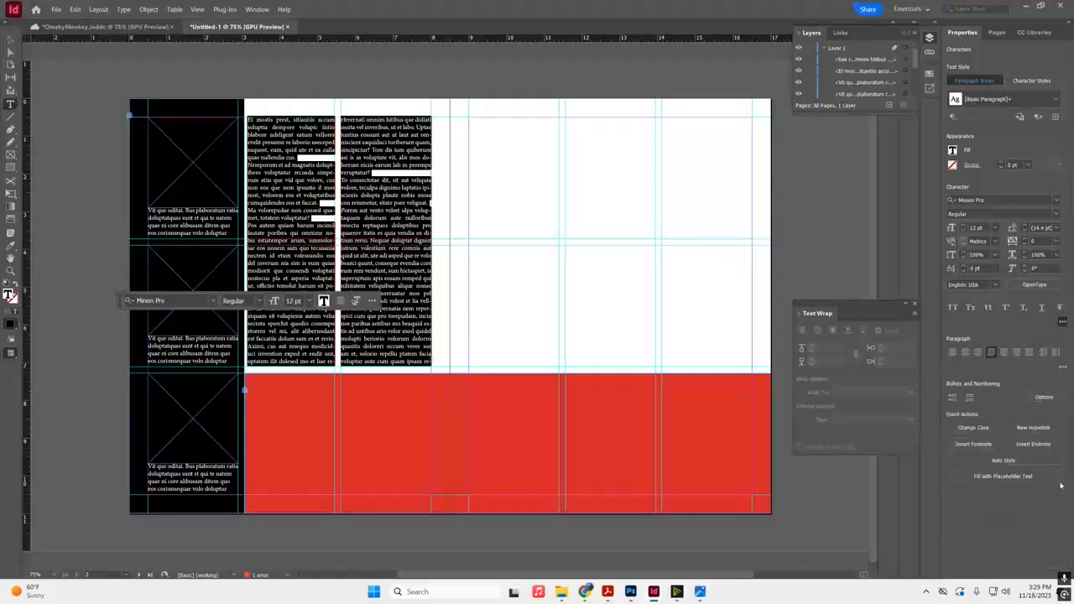
click(1062, 367)
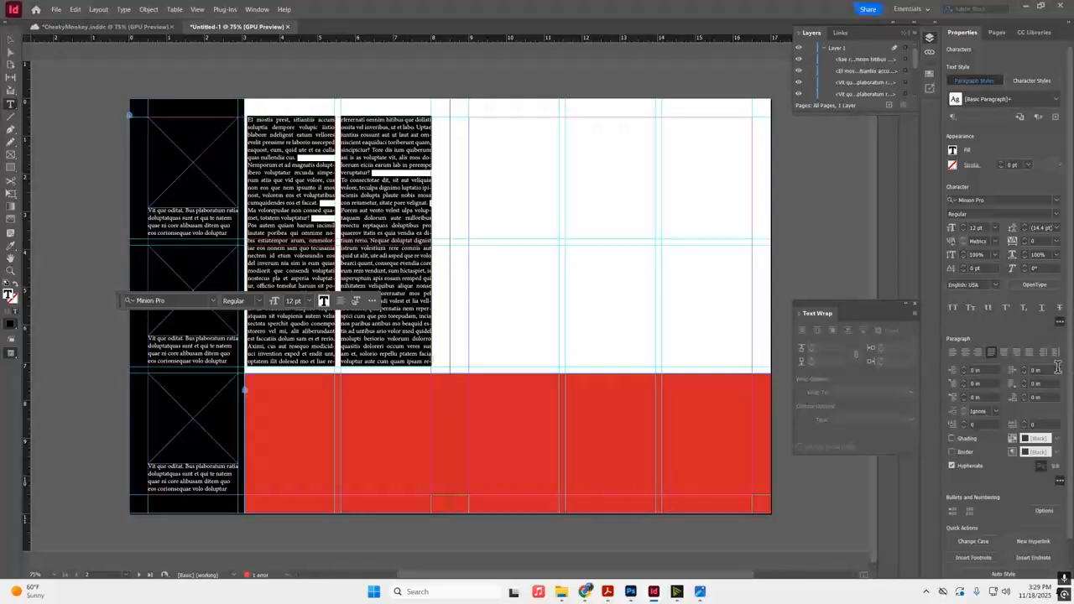
click(963, 423)
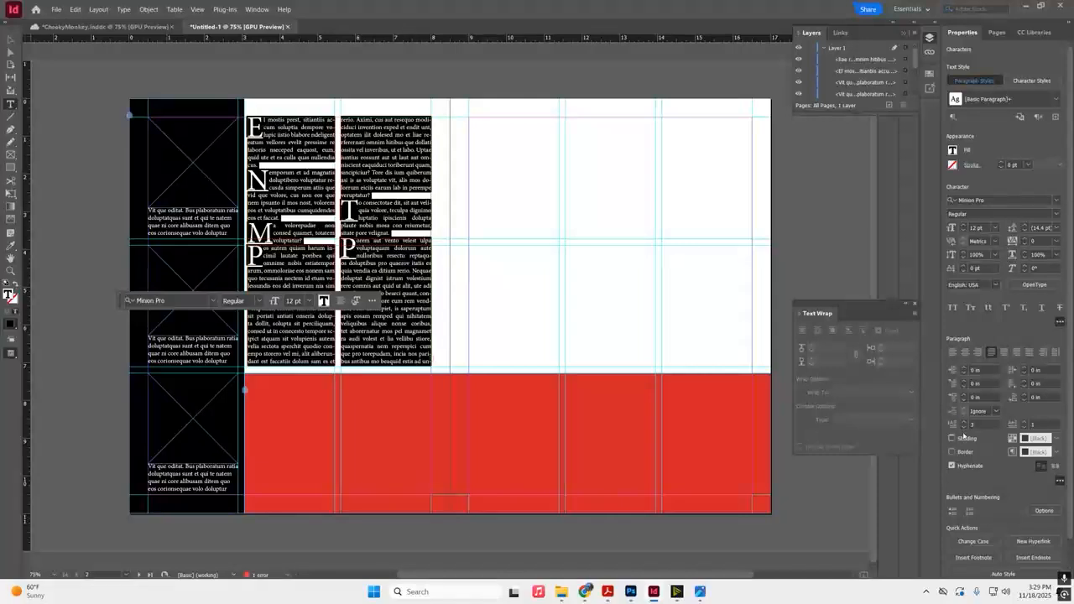
click(965, 430)
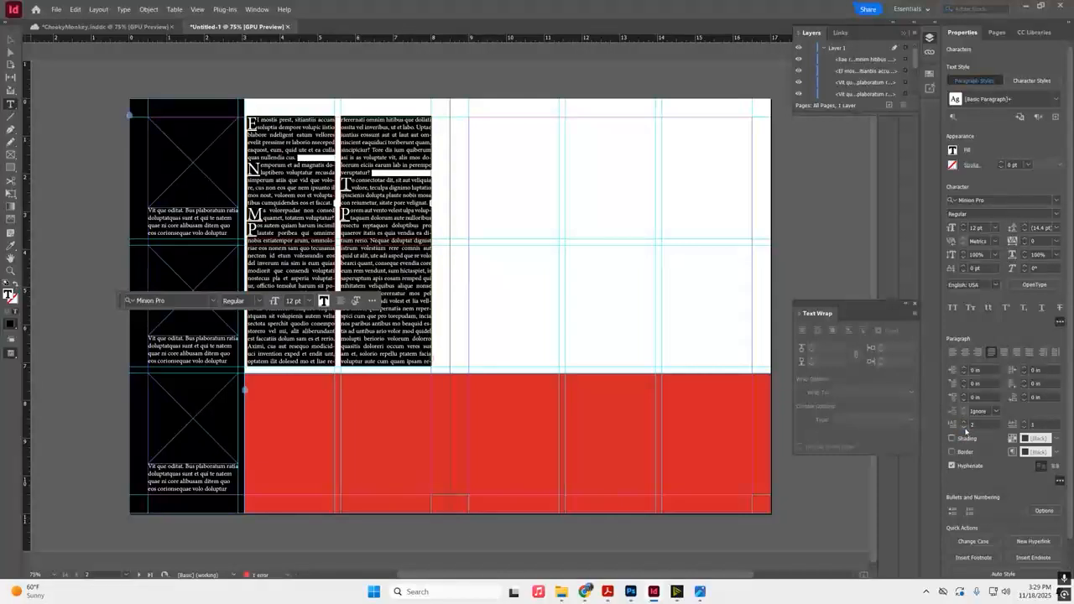
click(965, 429)
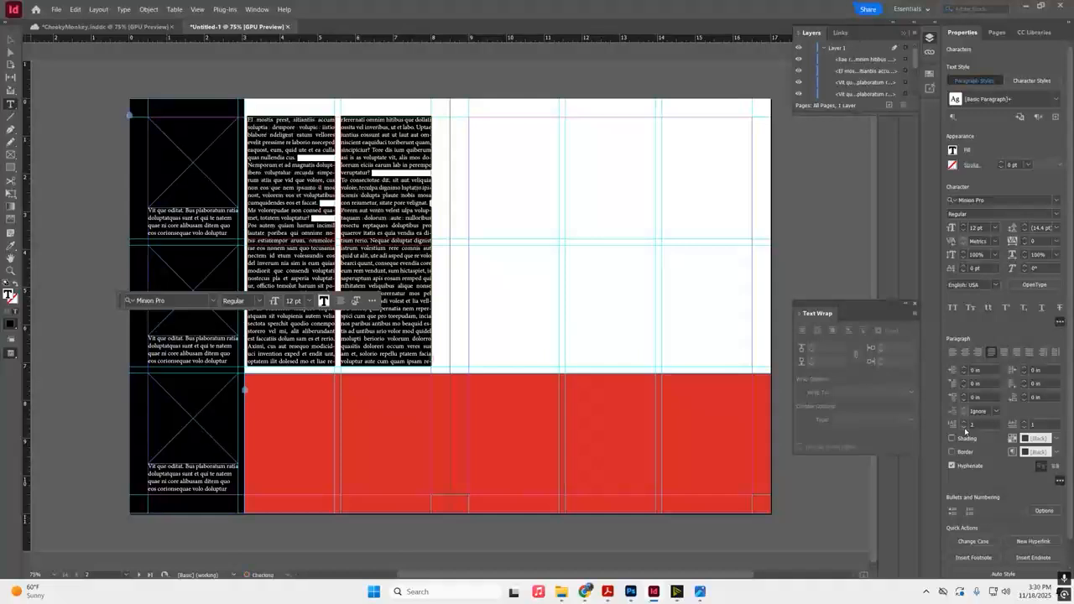
click(965, 425)
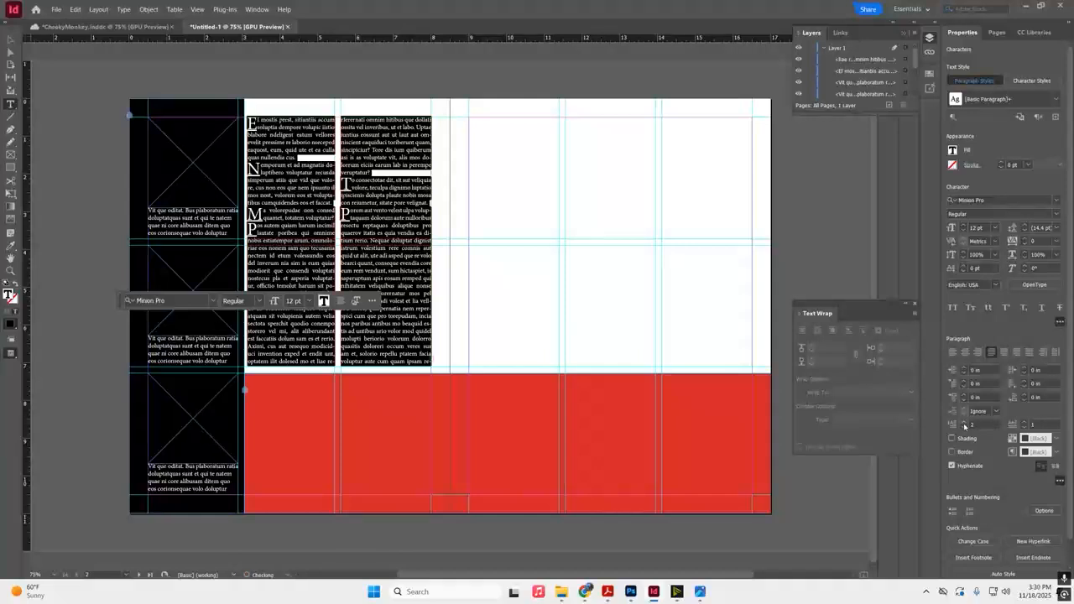
click(10, 39)
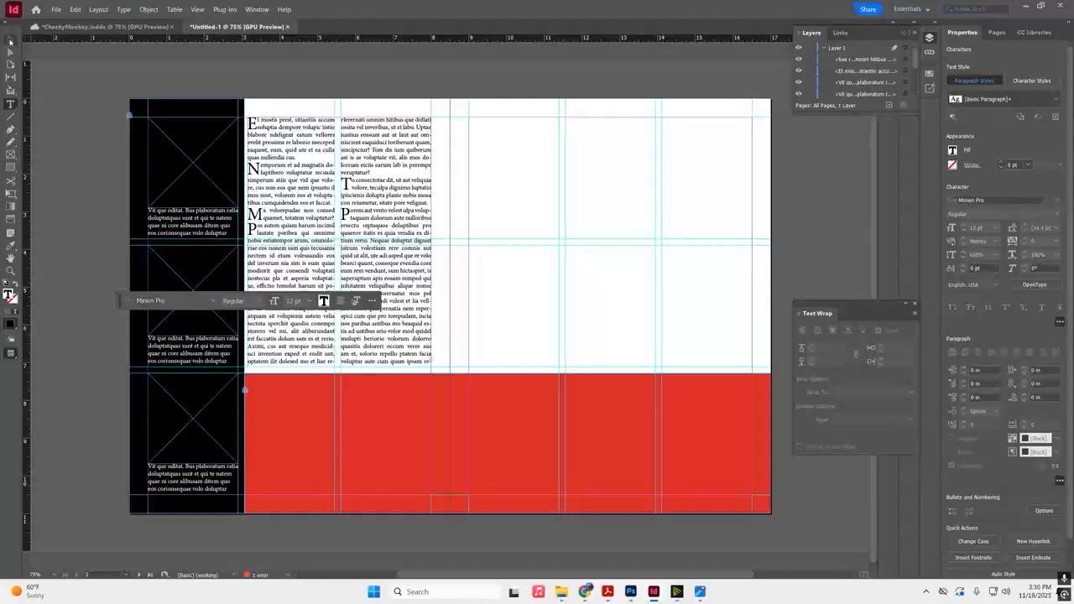
click(210, 60)
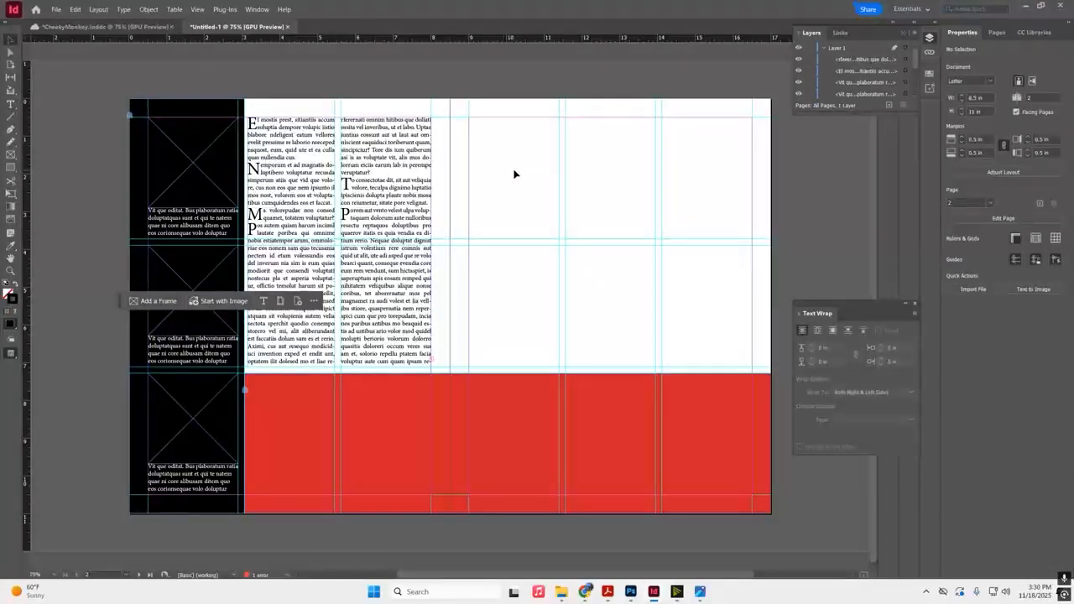
- Remove the drop caps from every body paragraph after the first one
double_click(300, 172)
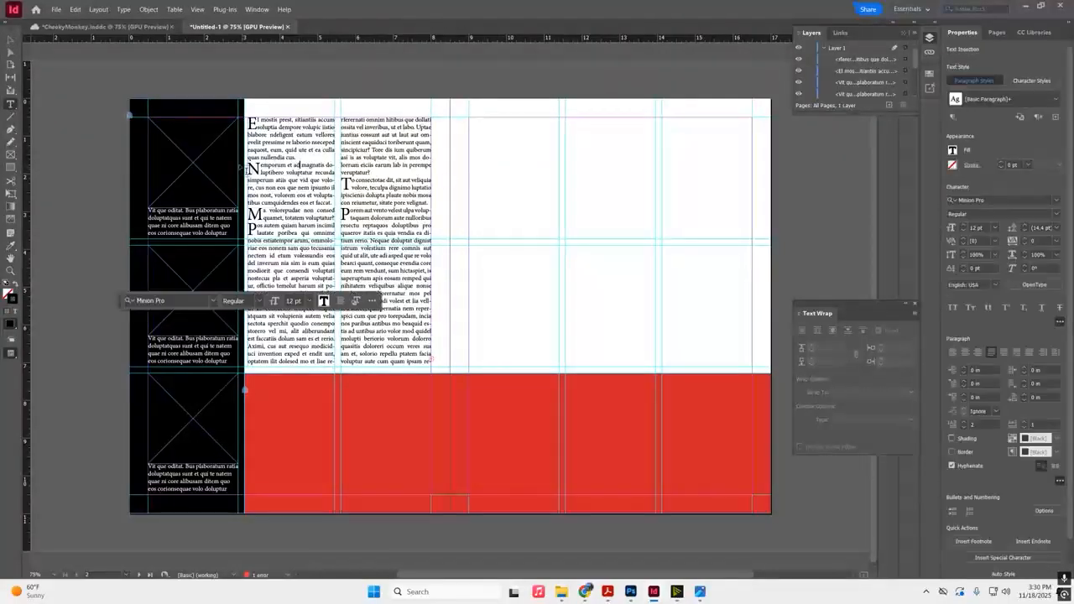
drag(260, 168, 433, 361)
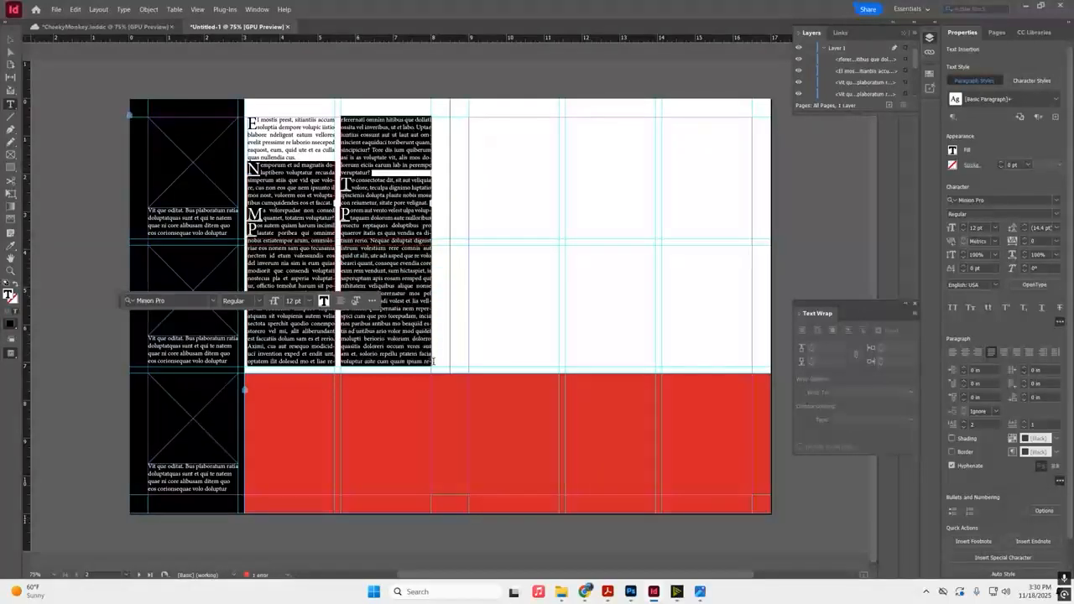
click(965, 428)
click(329, 93)
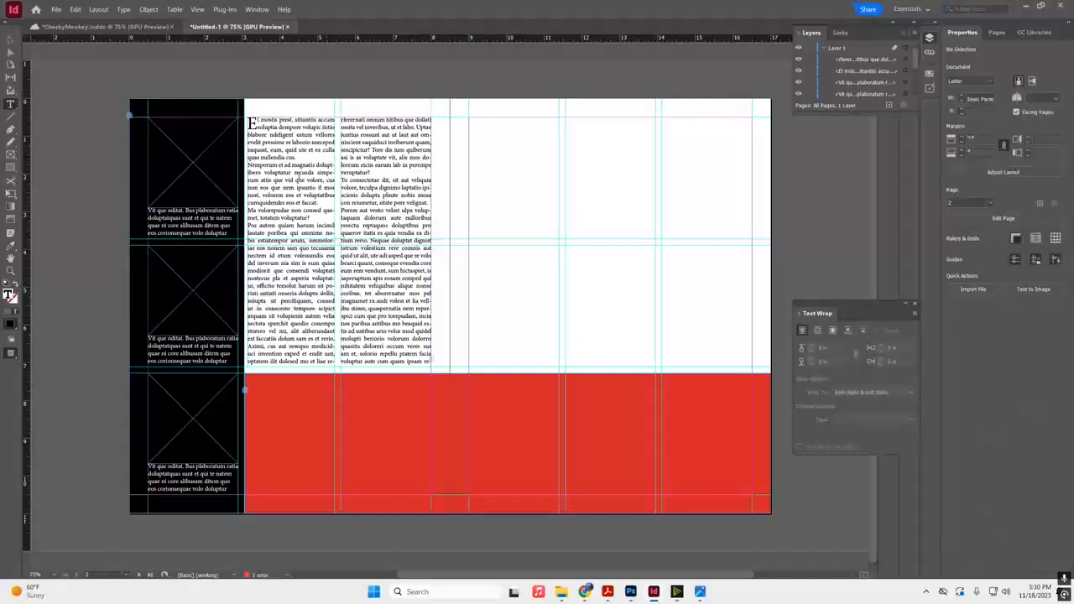
click(10, 39)
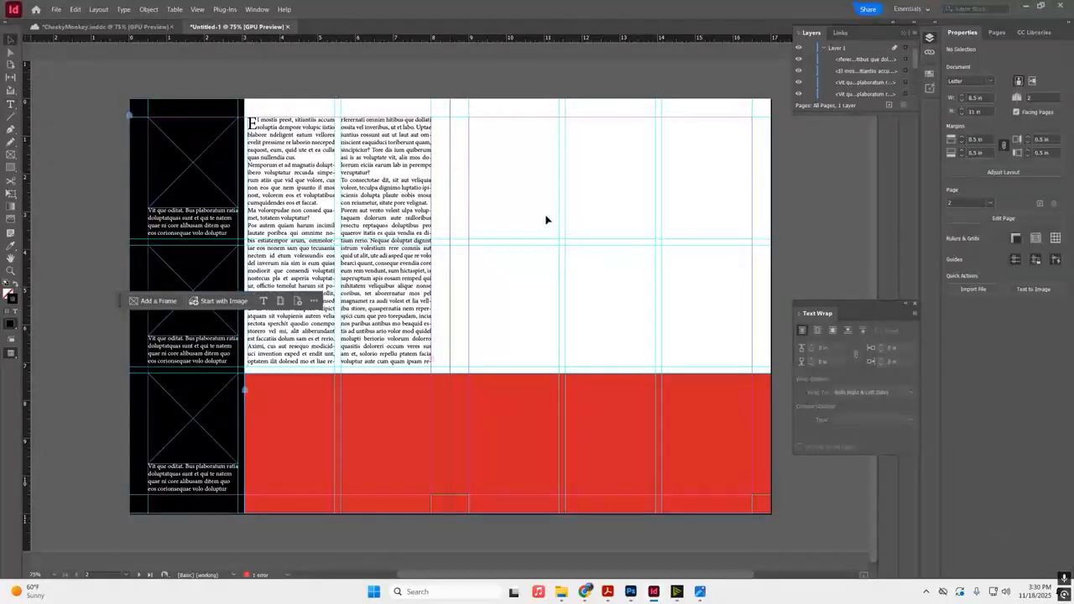
- Draw a text frame about 4.94 × 6.61 in from the inner margin of the facing page, above the red block, and fill it with placeholder text
click(144, 26)
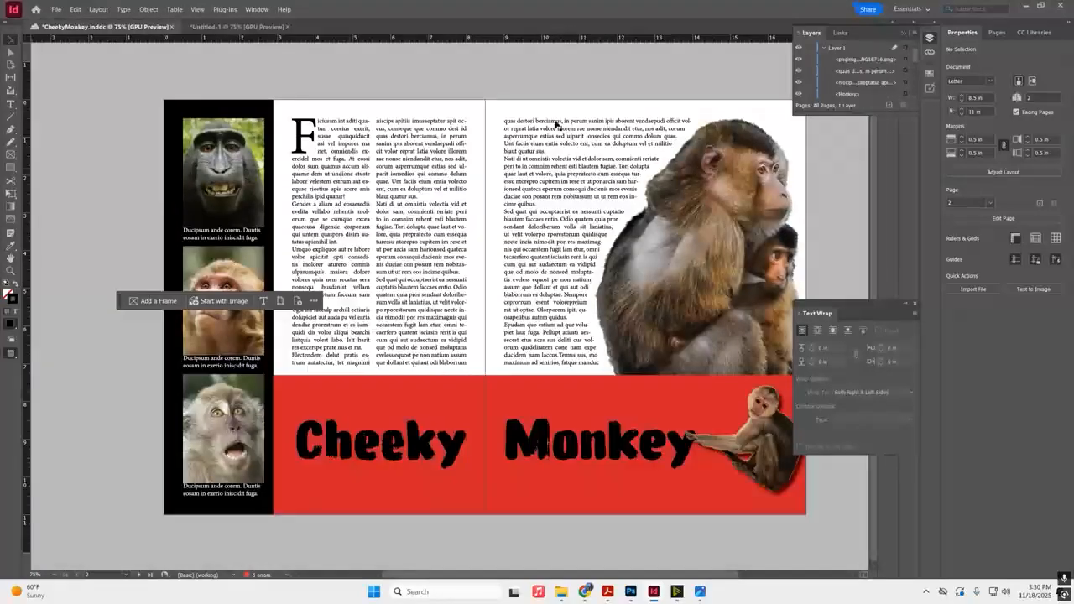
click(236, 26)
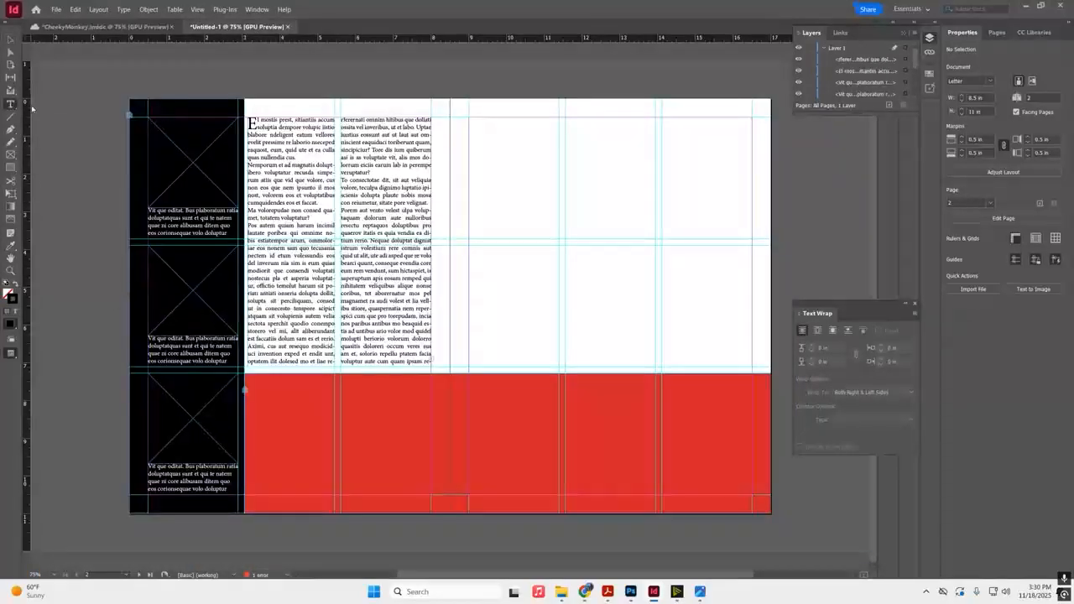
drag(471, 119, 657, 370)
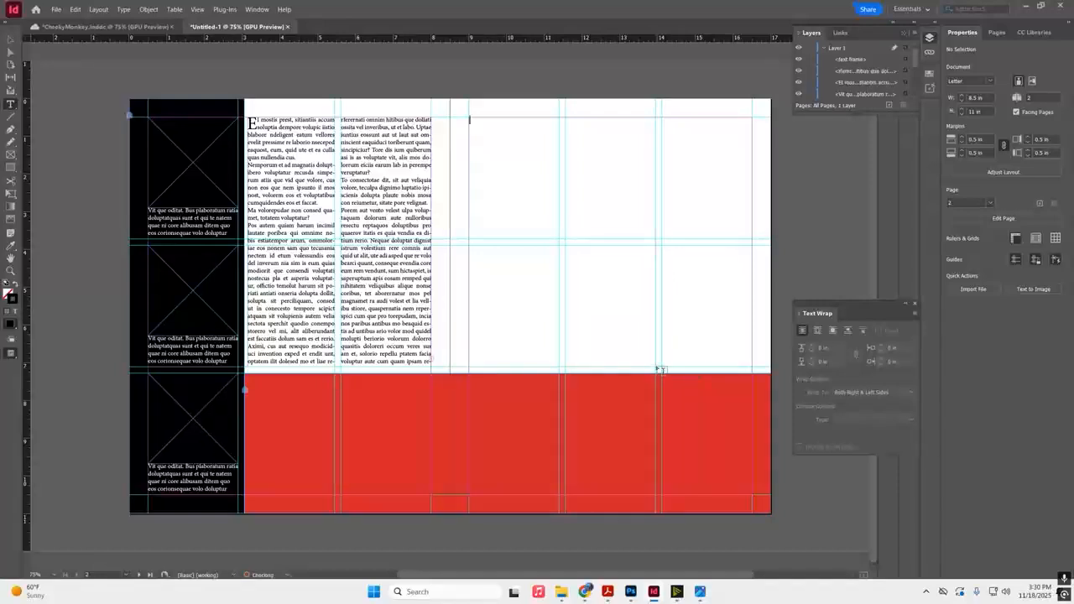
click(123, 9)
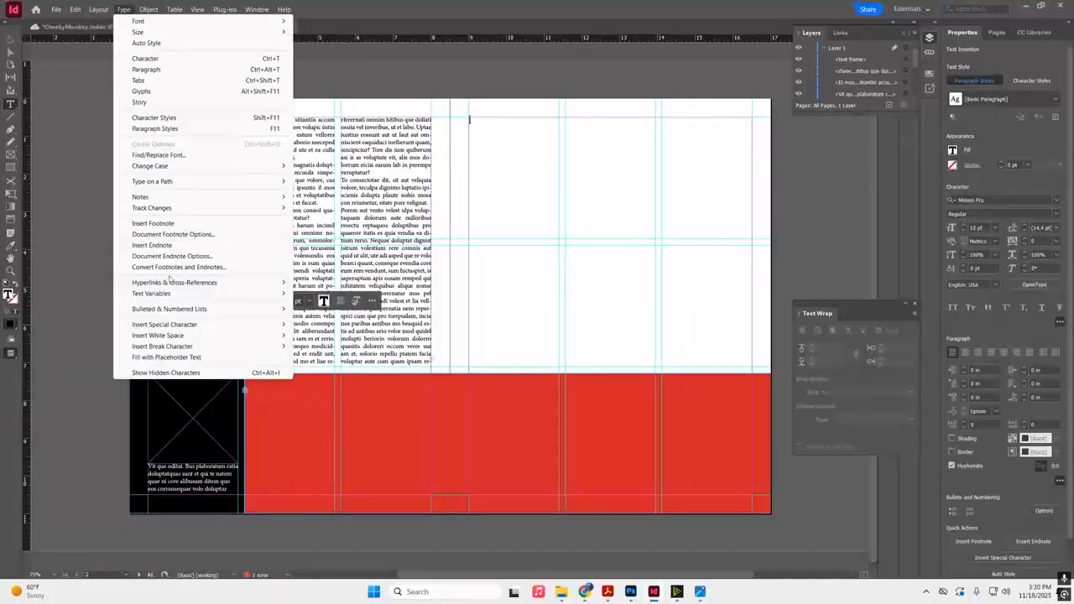
click(166, 357)
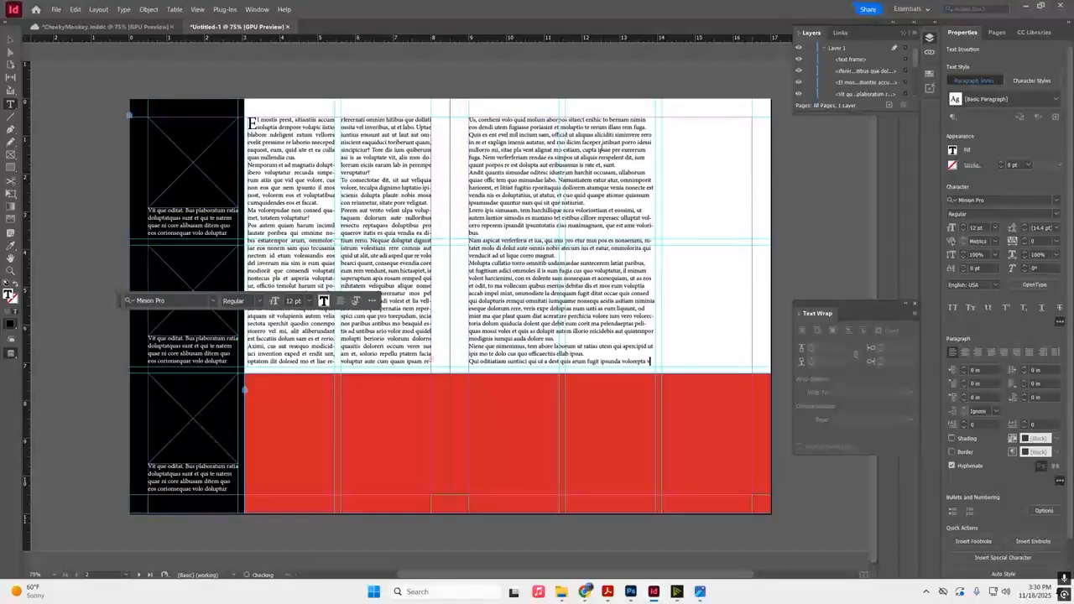
- Draw a title text frame in the red block beneath the two body columns and enter "Cheeky"
click(10, 40)
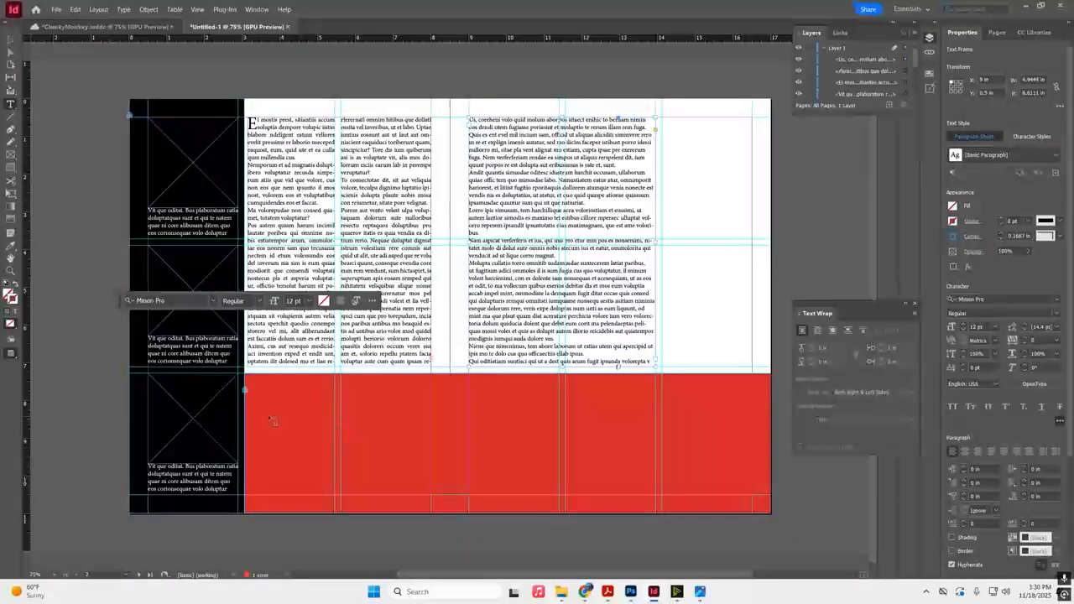
drag(252, 411, 437, 475)
text(Cheeky)
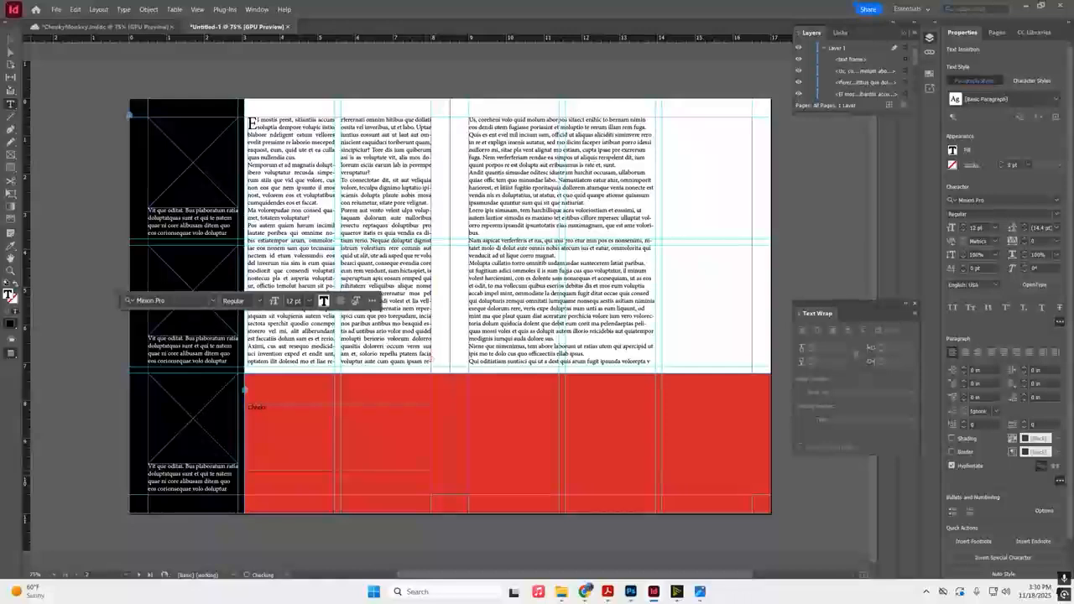
- Set the title word "Cheeky" to 100 pt and align it to the right of its frame
key(ctrl+a)
click(260, 407)
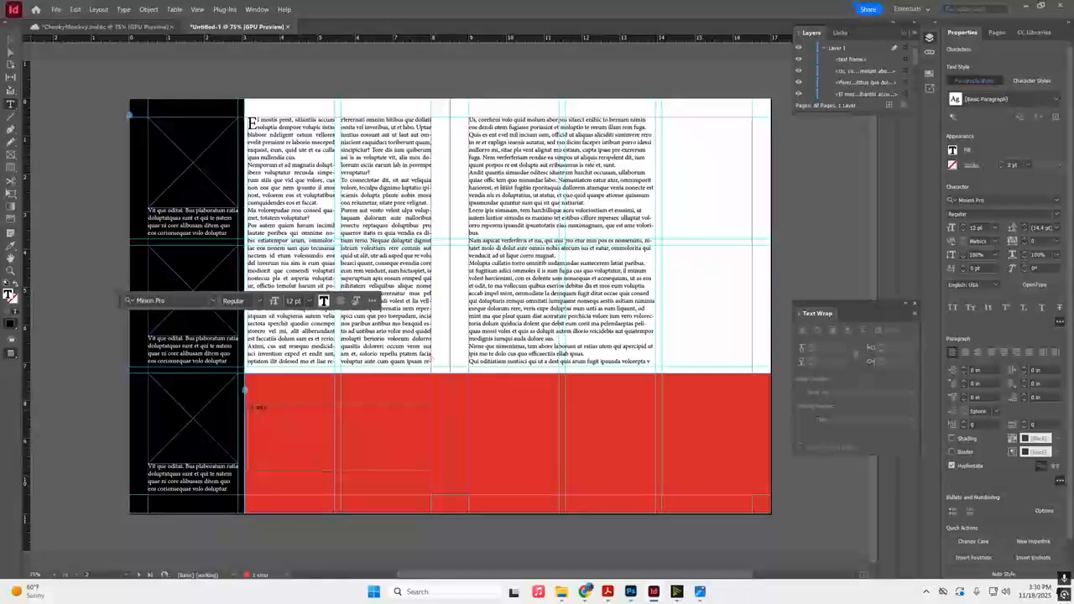
click(994, 228)
click(988, 395)
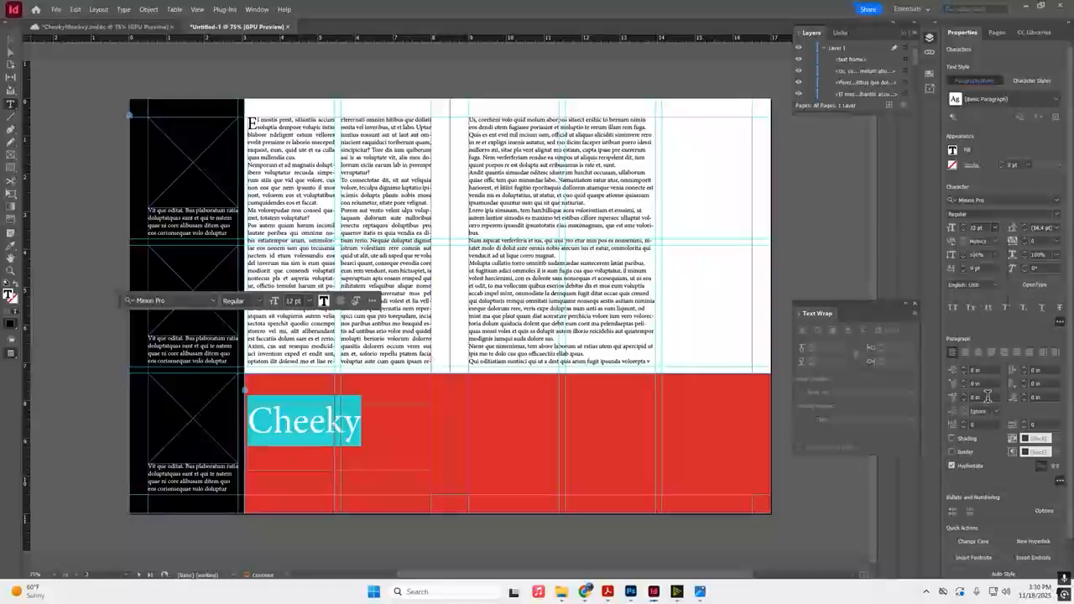
click(982, 227)
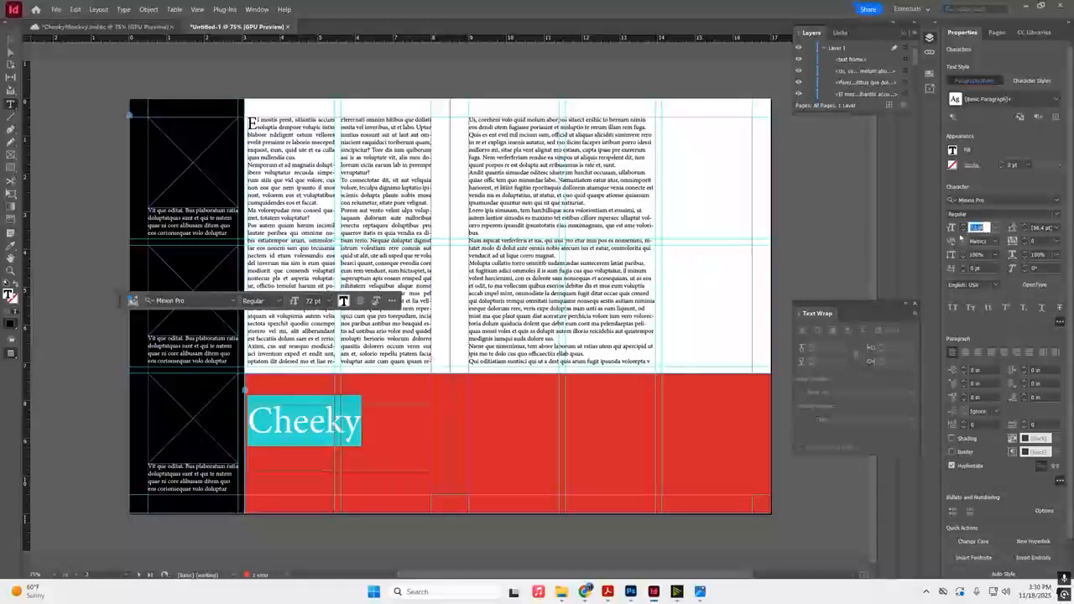
text(100)
key(Return)
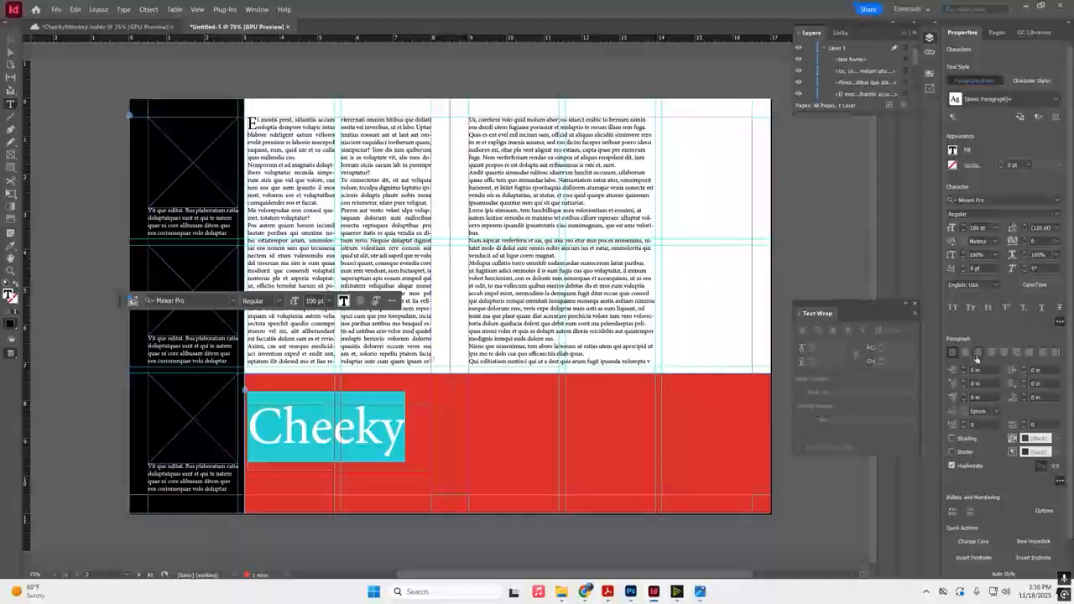
click(976, 359)
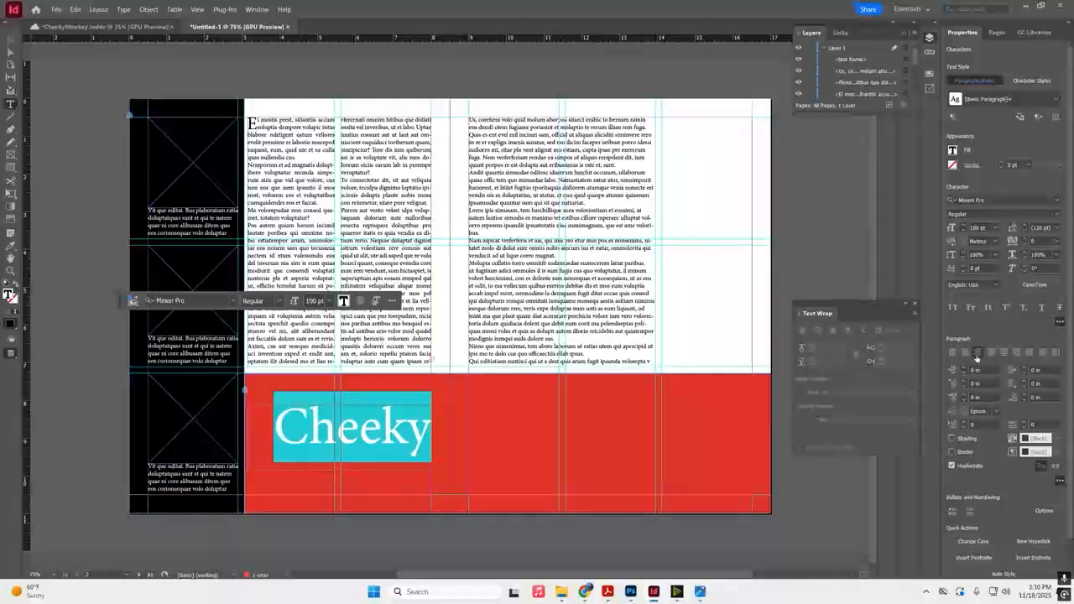
key(Escape)
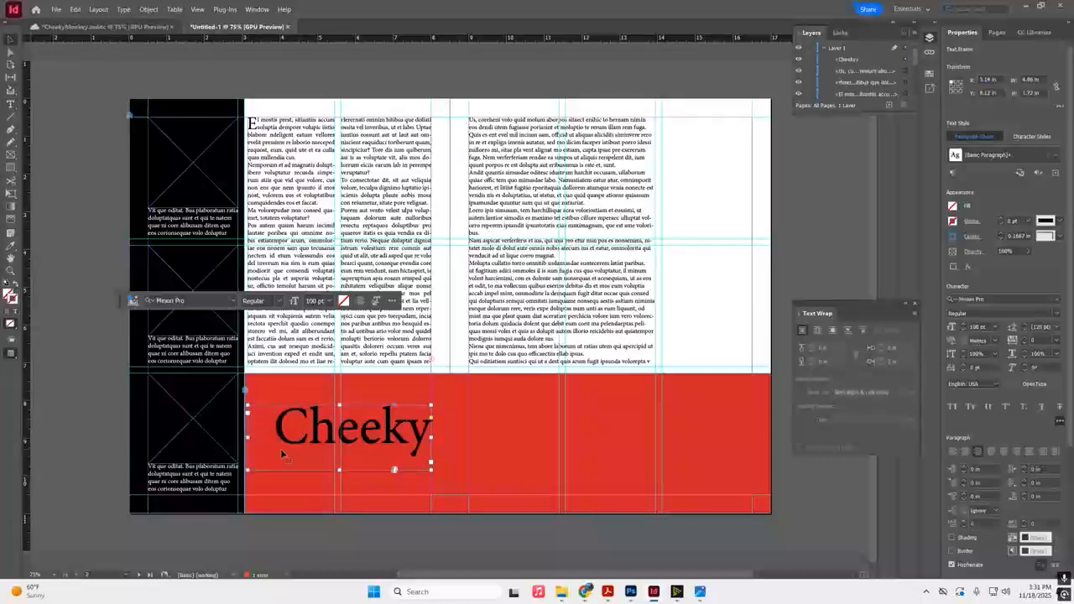
- Duplicate the "Cheeky" title frame onto the facing page's red area, align its text left and replace the word with "Monkey"
drag(367, 428, 590, 412)
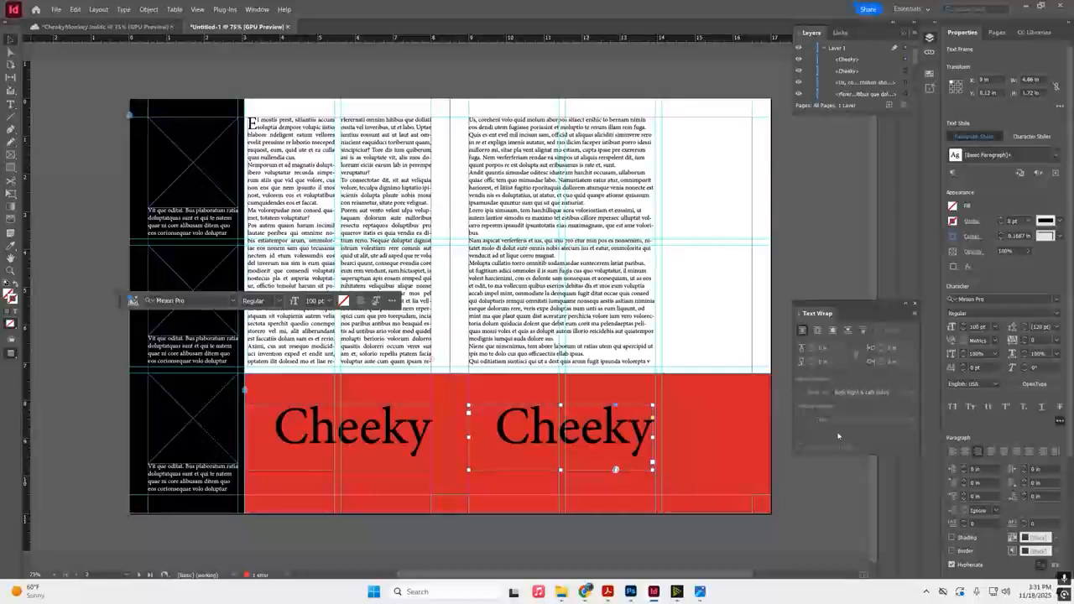
click(953, 453)
triple_click(585, 433)
text(Monbk)
key(BackSpace)
key(BackSpace)
text(key)
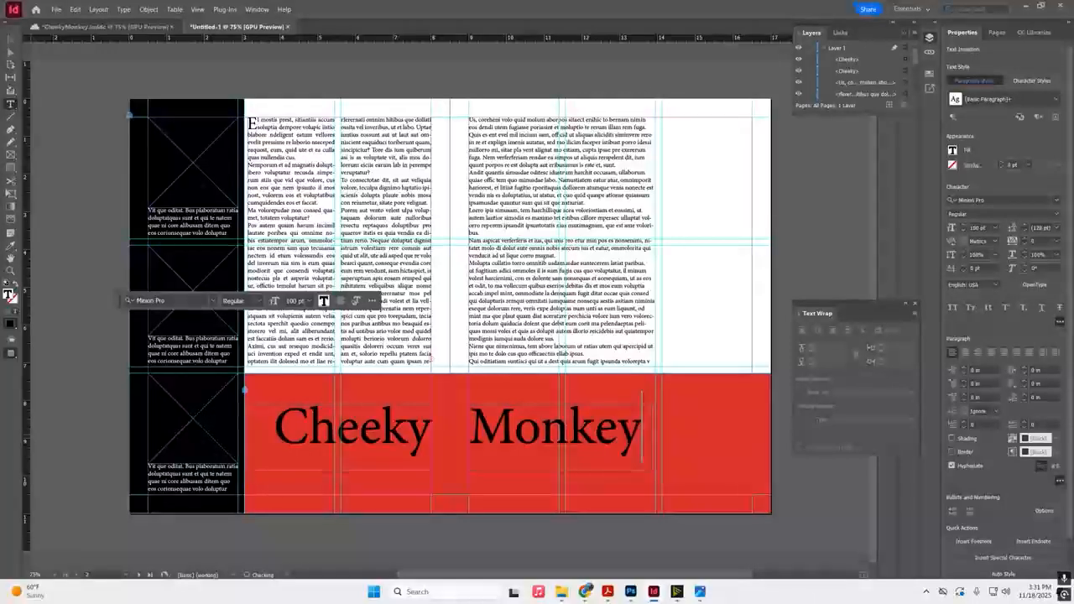
key(Escape)
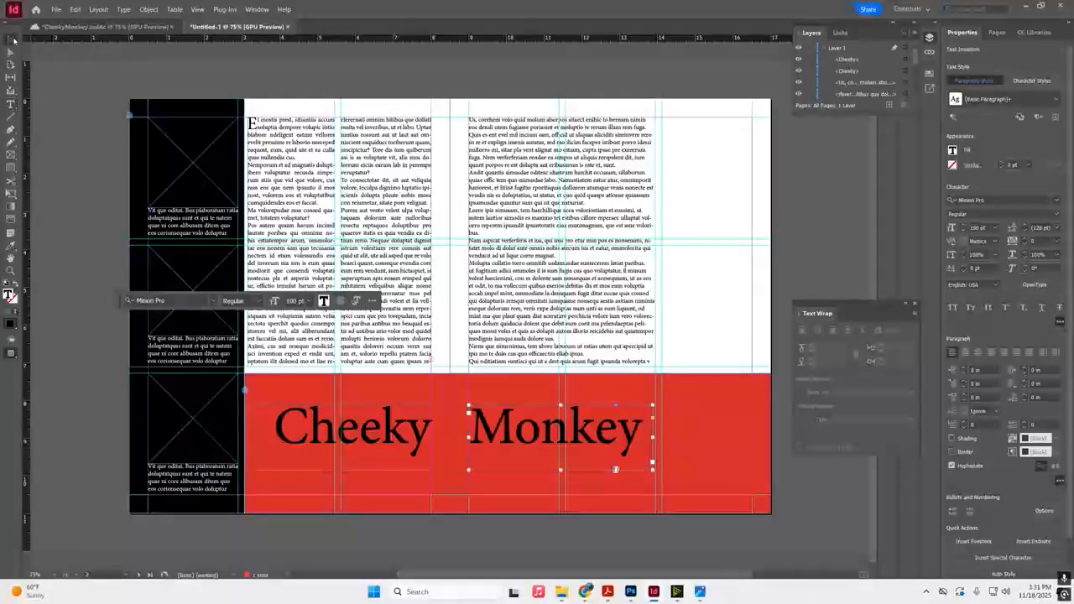
- Widen the "Monkey" title frame to about 5.11 in
drag(664, 437, 662, 435)
click(643, 77)
key(alt+Tab)
key(alt+Tab)
key(ctrl+grave)
key(ctrl+grave)
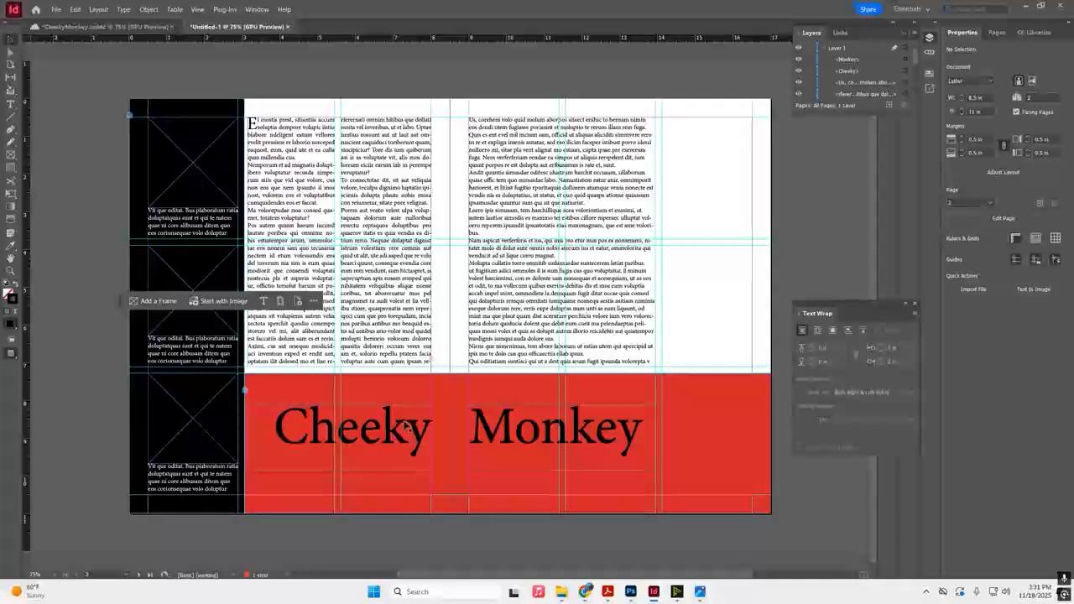
click(507, 444)
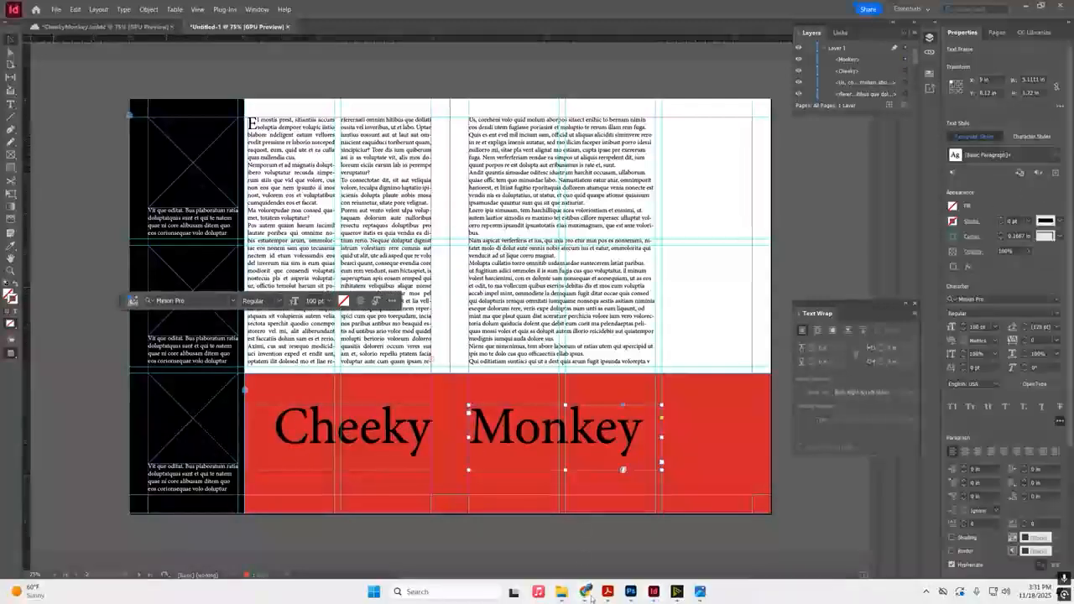
- Switch to Adobe Fonts in the browser, filter all fonts by the Rough tag and add the Brush Up family
mouse_move(585, 592)
click(642, 529)
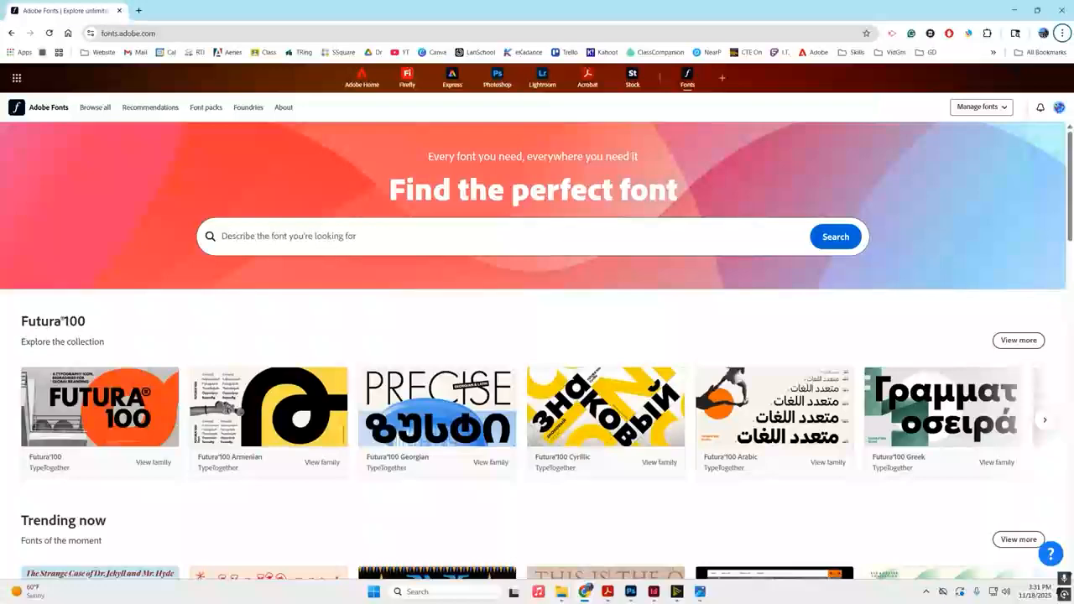
click(93, 109)
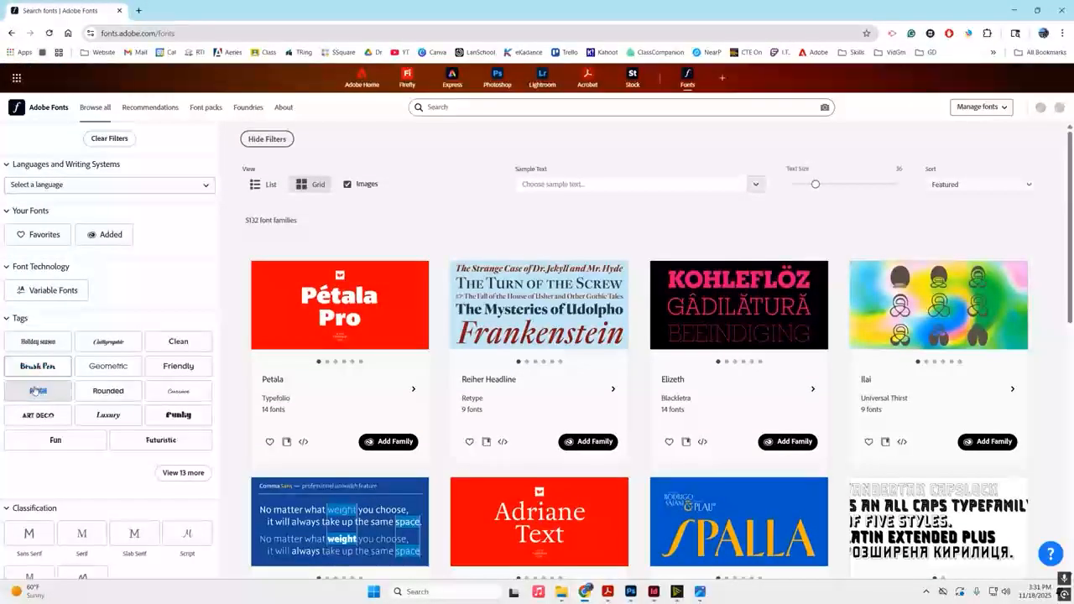
click(34, 390)
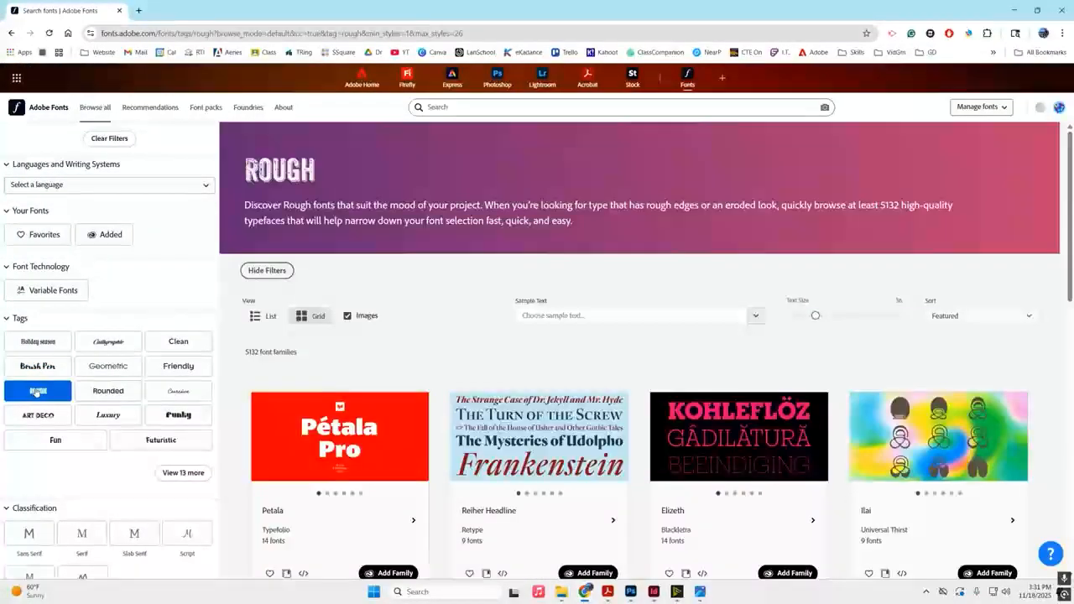
scroll(637, 345, down, 3)
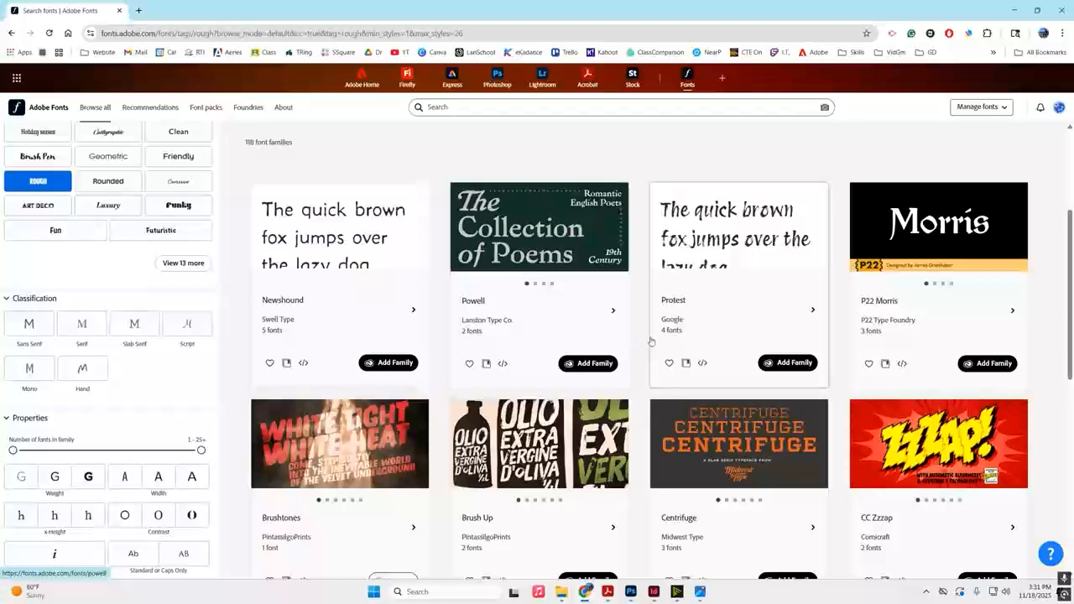
scroll(671, 318, down, 3)
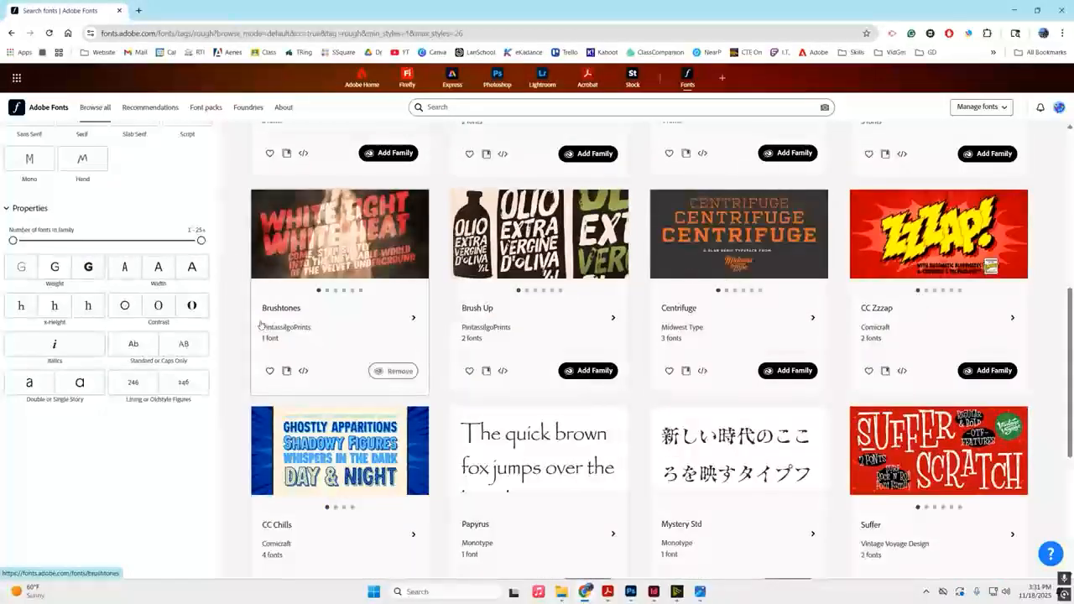
click(593, 371)
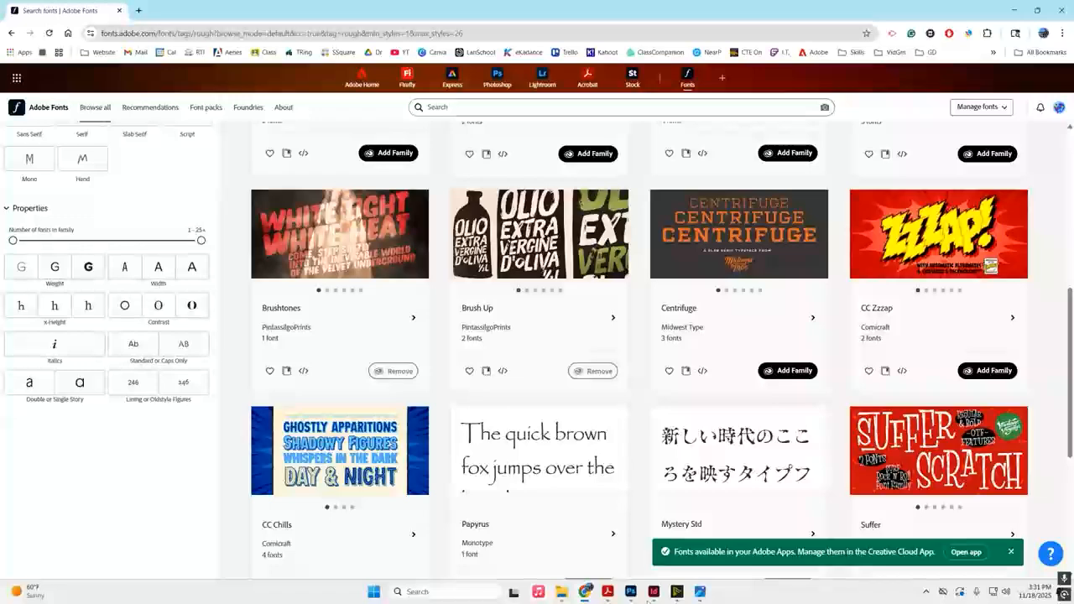
- Open Creative Cloud Desktop, go to the added fonts and install the Brush Up family
click(454, 592)
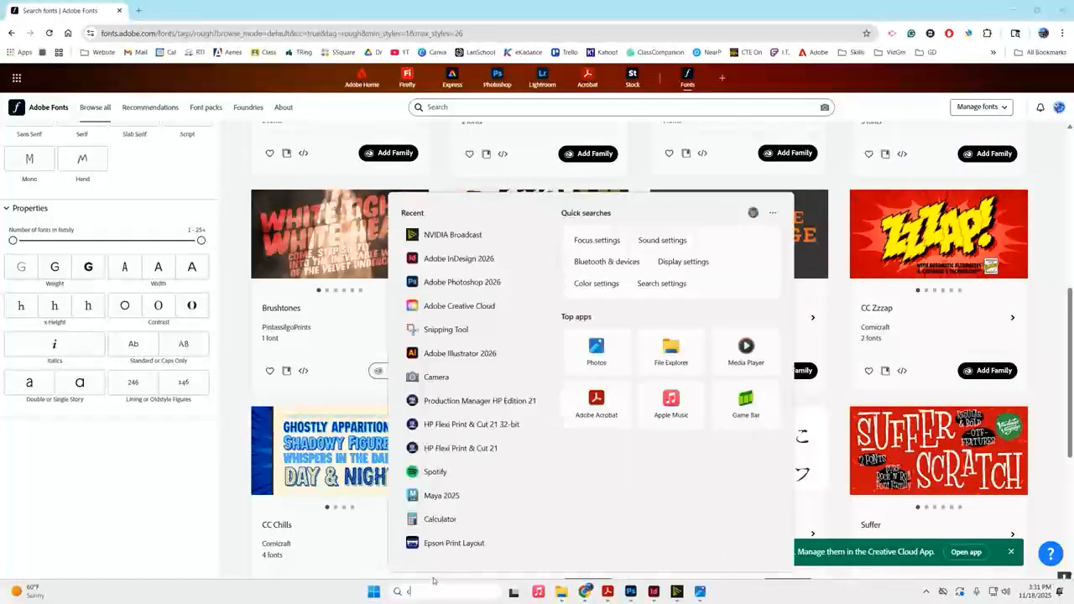
text(crea)
key(Return)
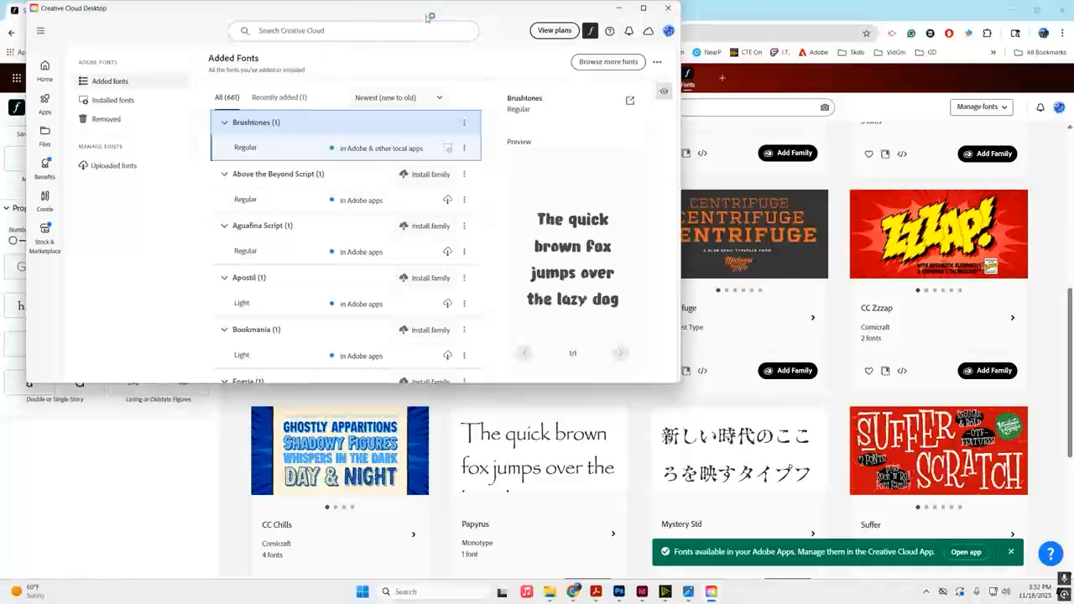
drag(512, 13, 646, 97)
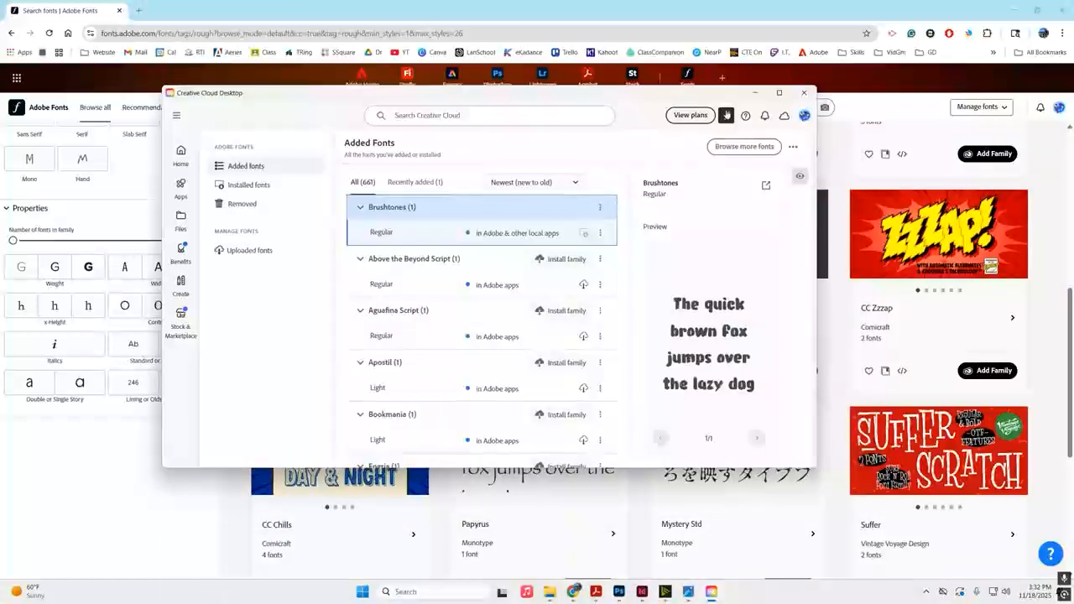
click(172, 153)
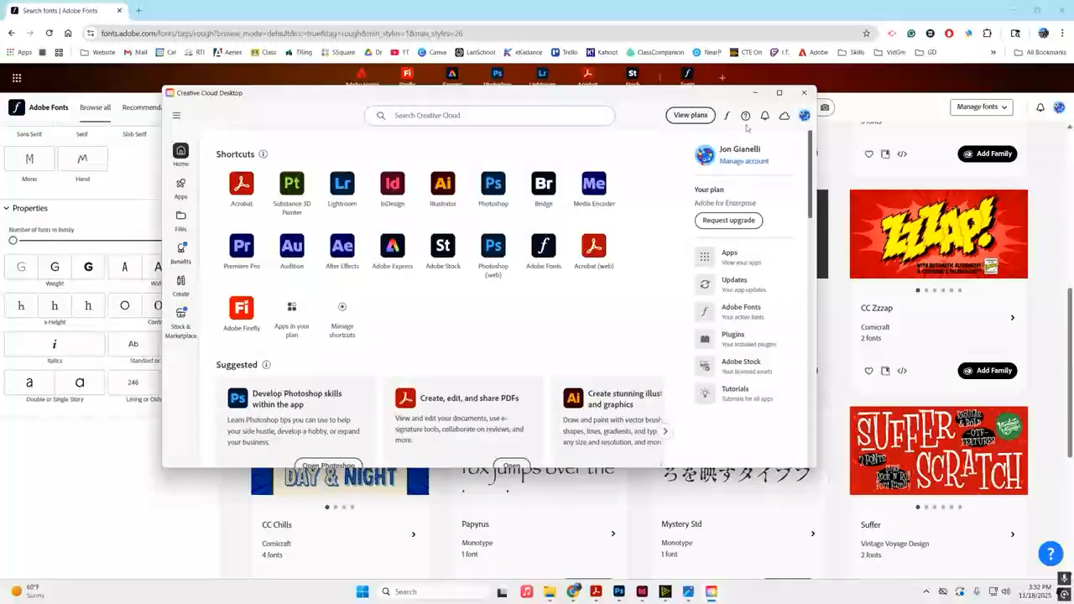
click(726, 116)
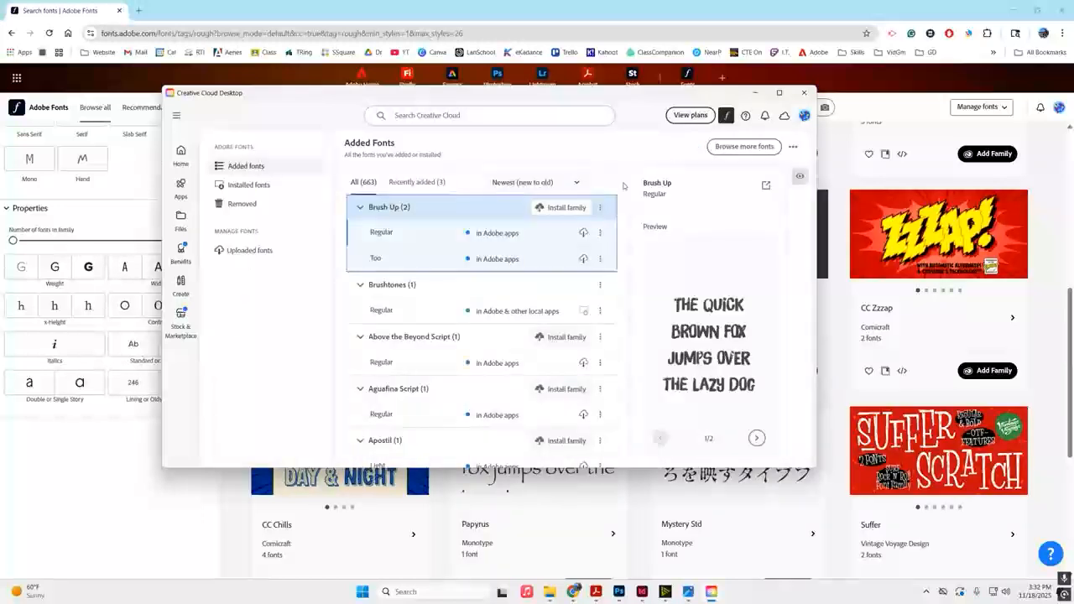
click(550, 209)
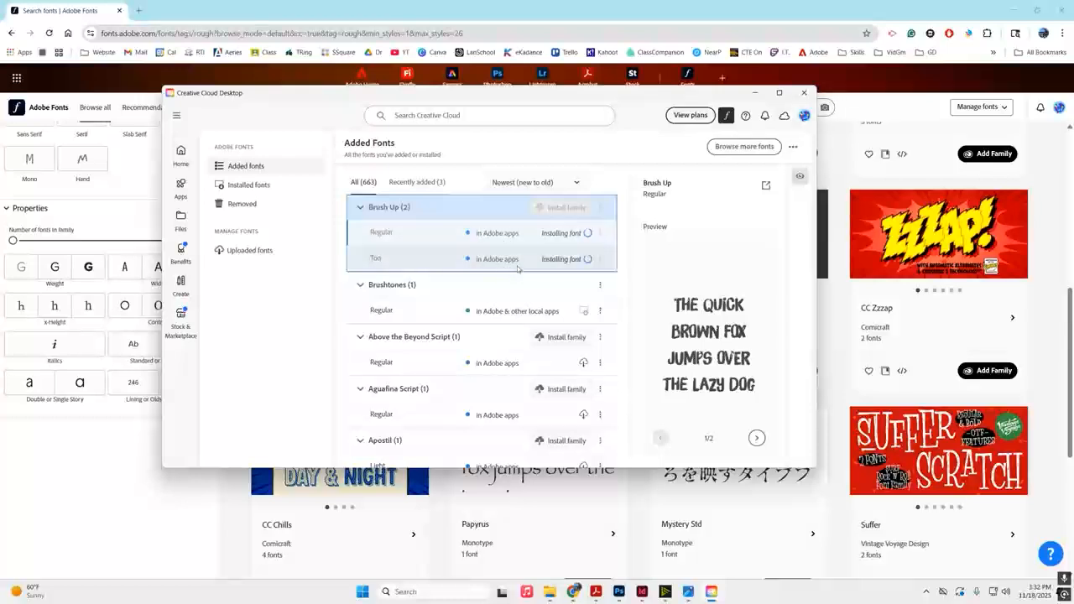
- Return to InDesign and set the "Cheeky" title frame's font to Brush Up Too
click(641, 592)
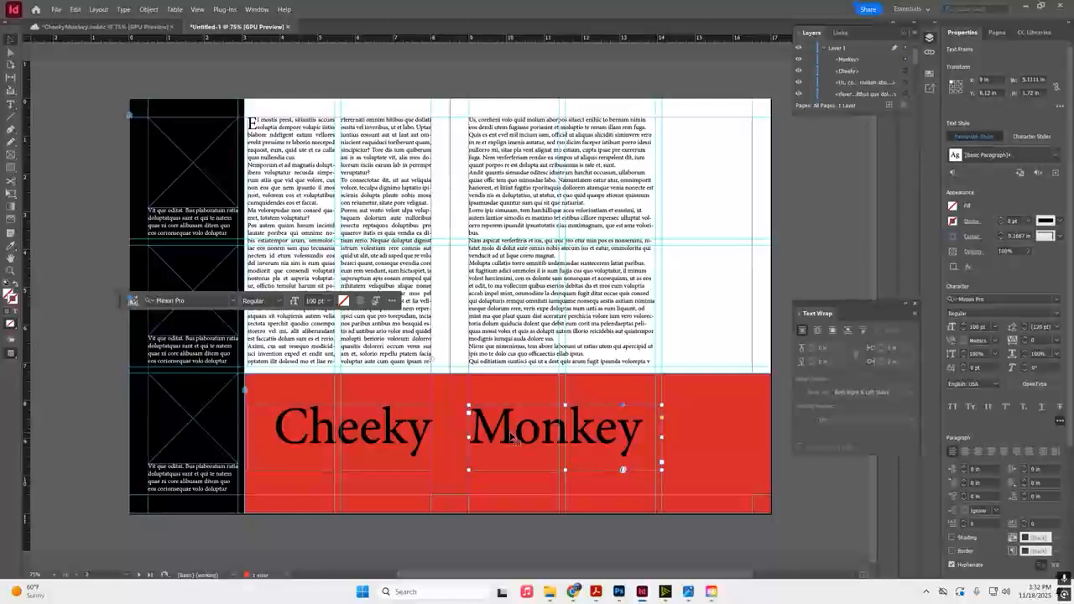
click(400, 448)
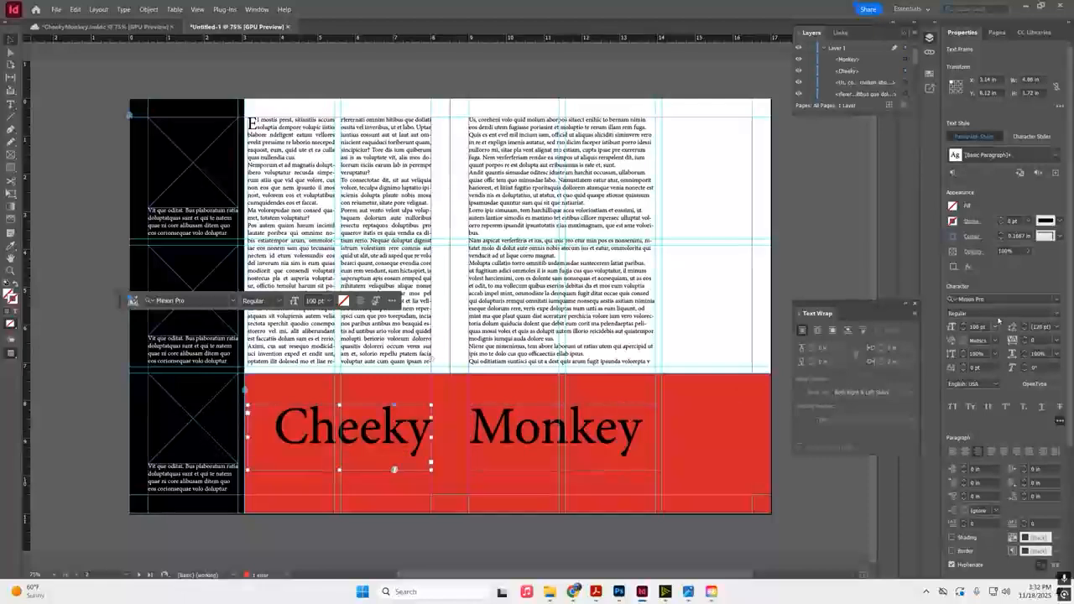
click(1055, 298)
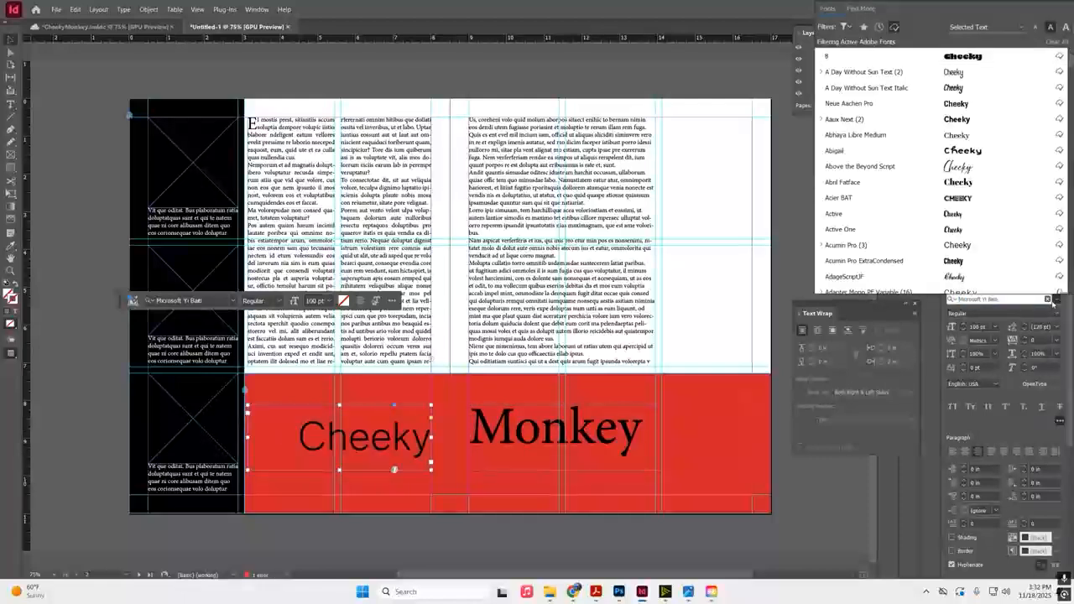
text(bro)
key(ctrl+a)
text(be)
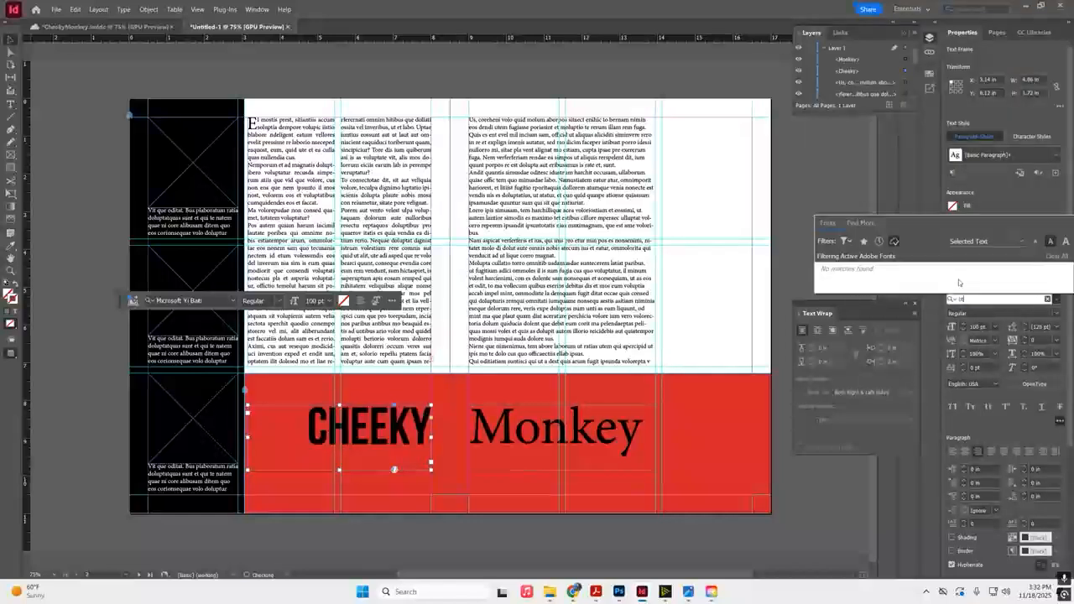
text(bru)
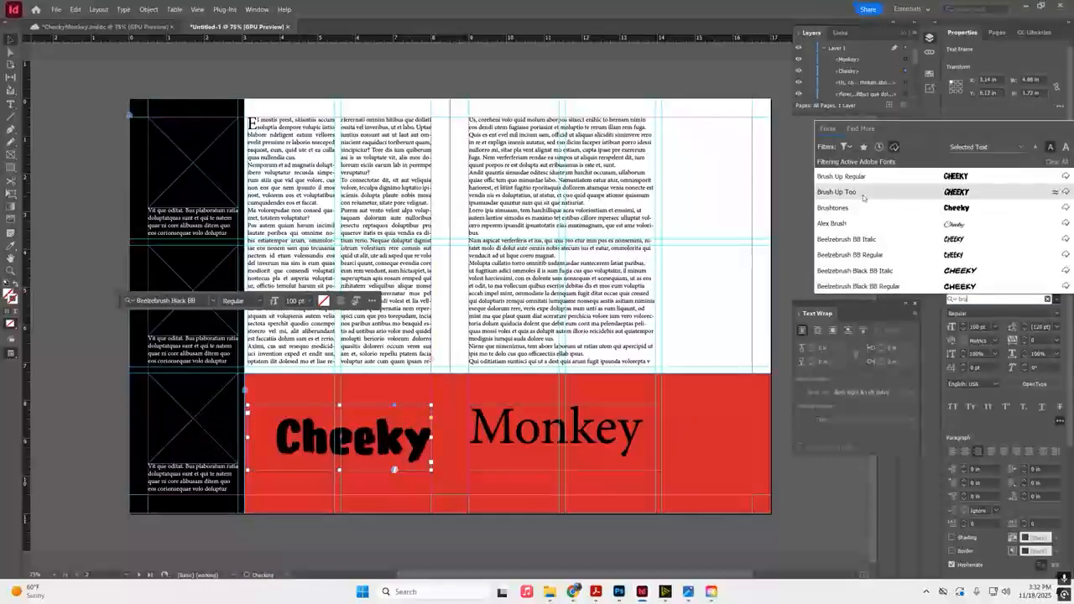
click(862, 196)
- Set the "Monkey" title frame's font to Brush Up Too and deselect the frame
click(561, 407)
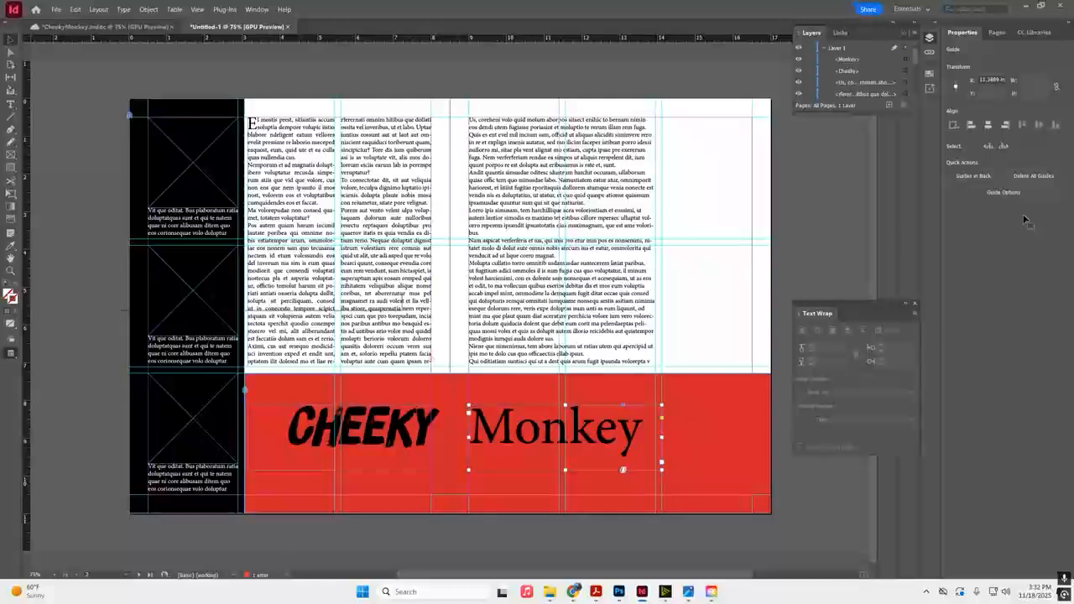
click(998, 297)
text(bru)
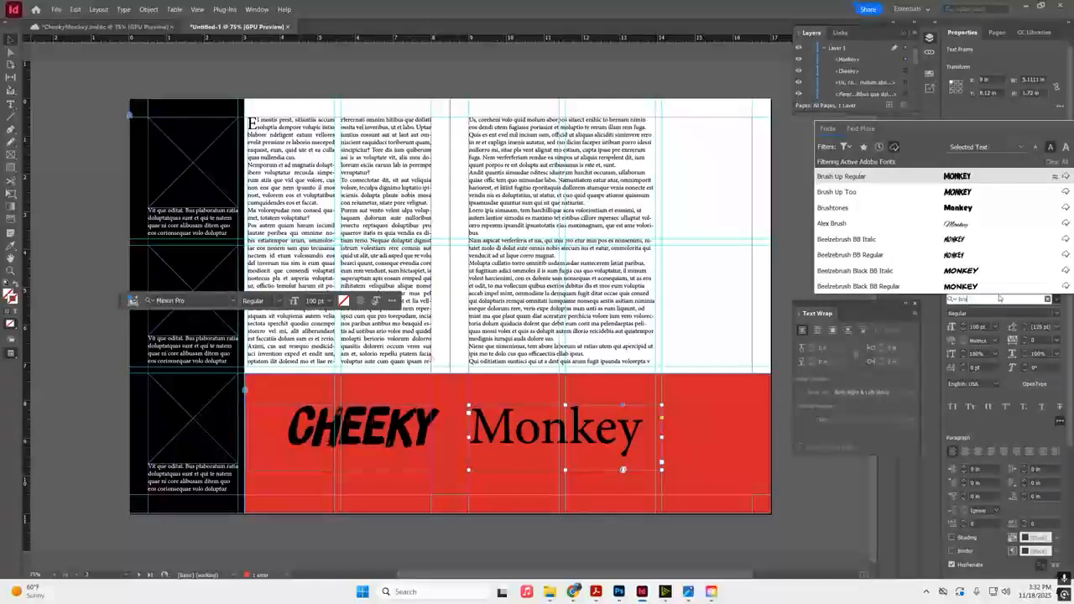
click(865, 193)
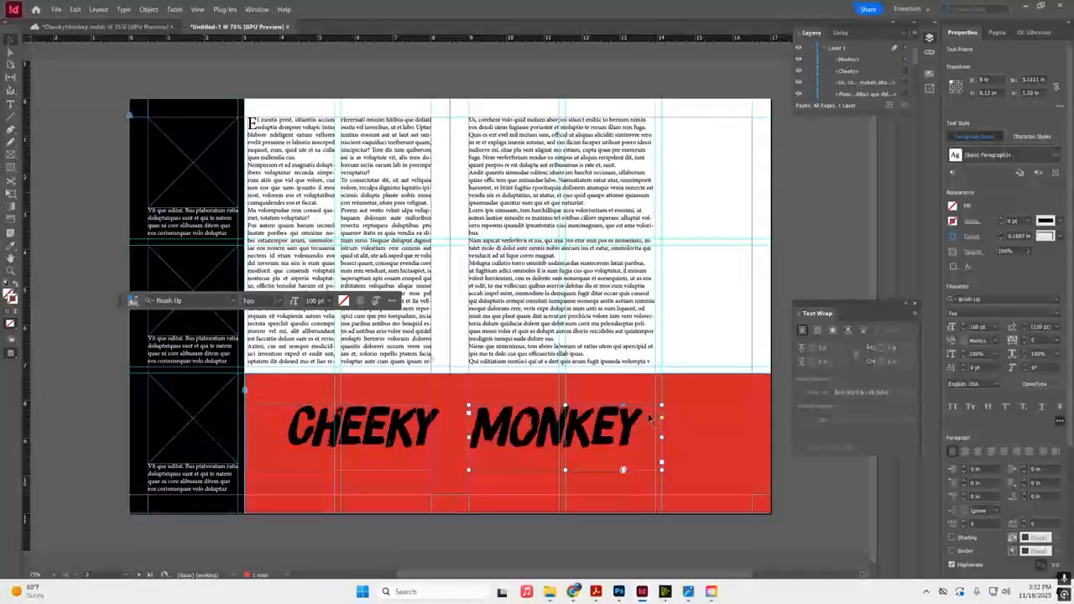
click(827, 279)
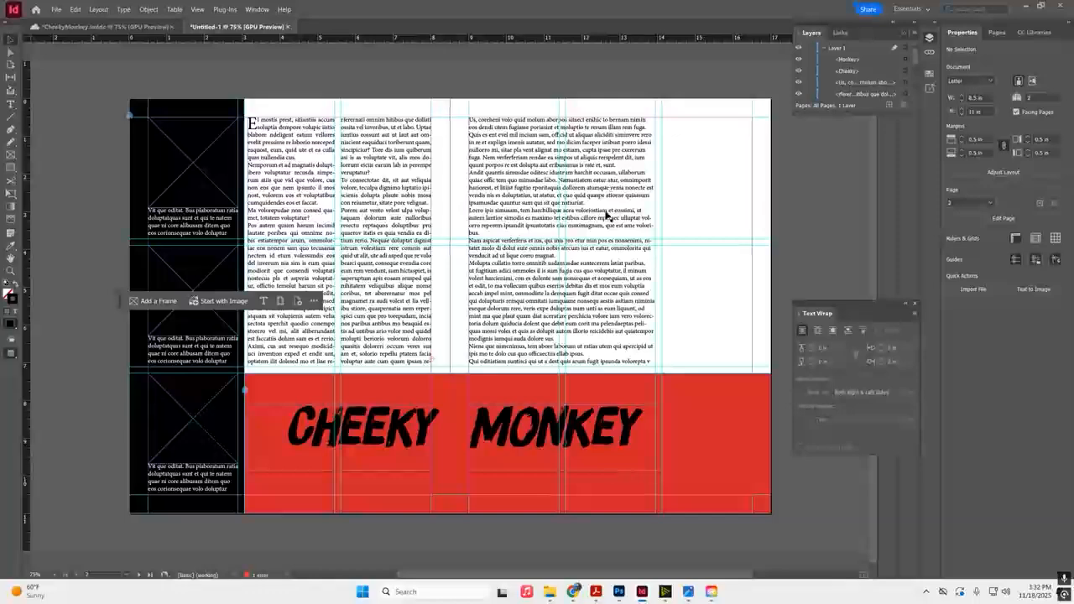
- From the Downloads folder in File Explorer, place the isolated-1052649_1920 monkey image over the right page's outer white area, about 4.8 in wide
click(549, 591)
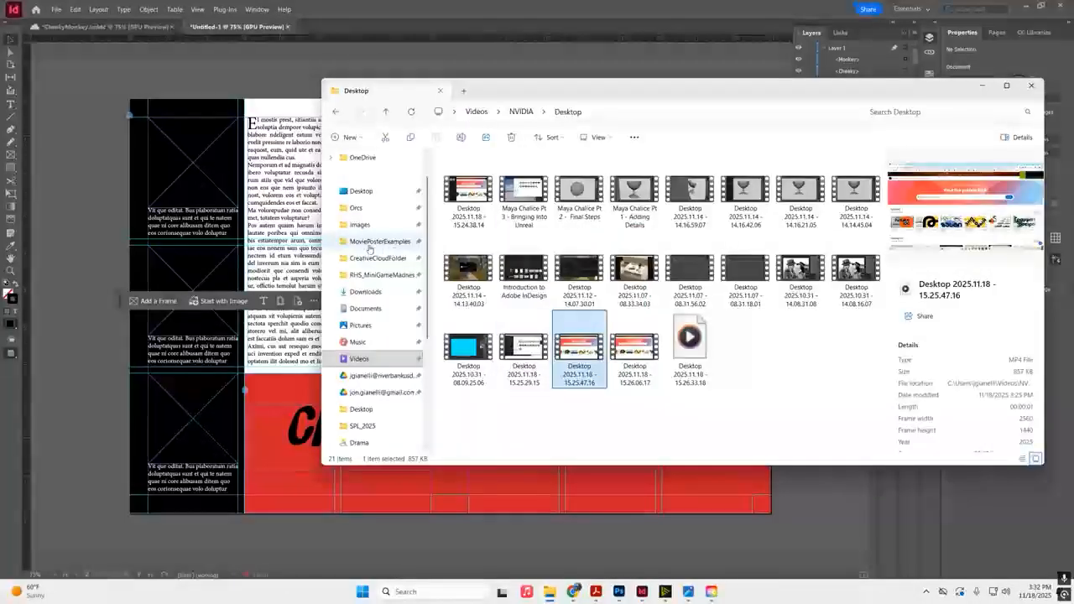
click(365, 291)
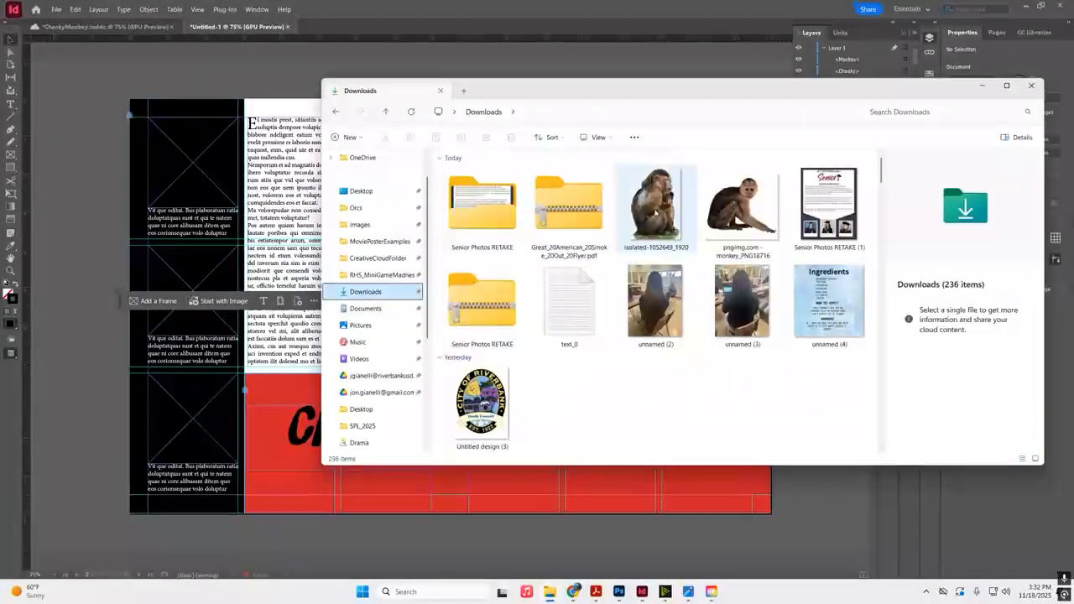
click(655, 213)
drag(656, 91, 861, 320)
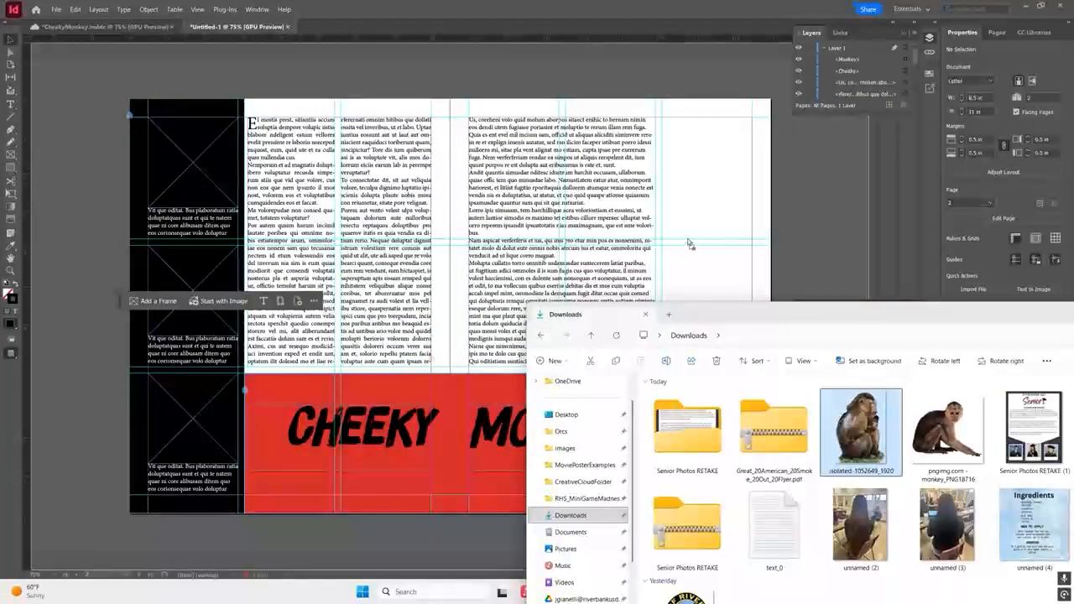
drag(678, 239, 672, 235)
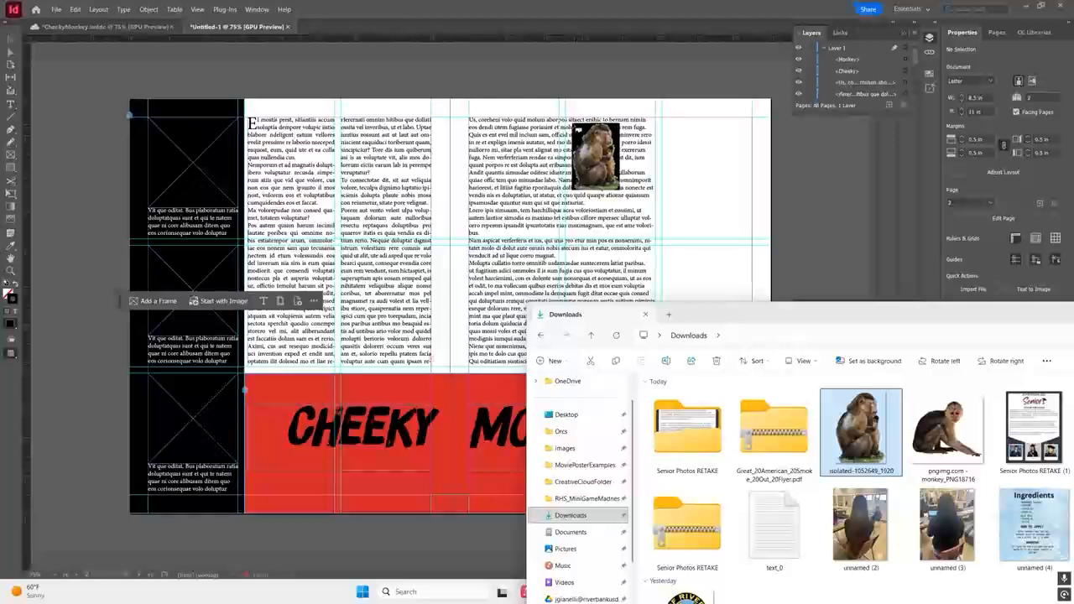
drag(576, 117, 767, 376)
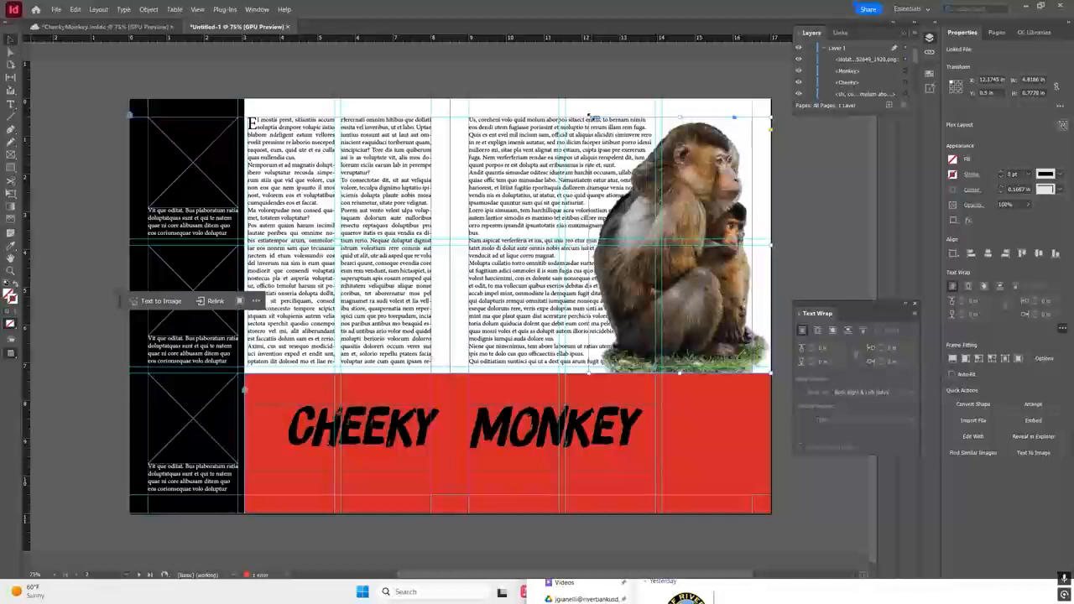
- Enlarge the monkey picture's frame and the image inside it slightly toward the upper left, to about 4.94 in wide
mouse_move(588, 116)
mouse_down()
mouse_move(572, 106)
mouse_move(589, 112)
mouse_up()
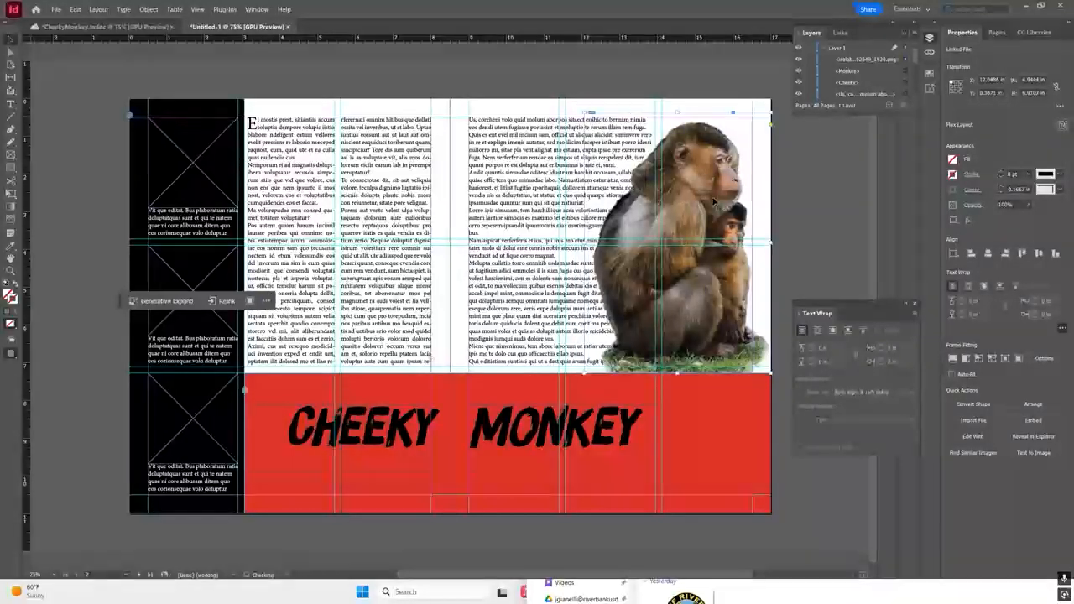
click(674, 230)
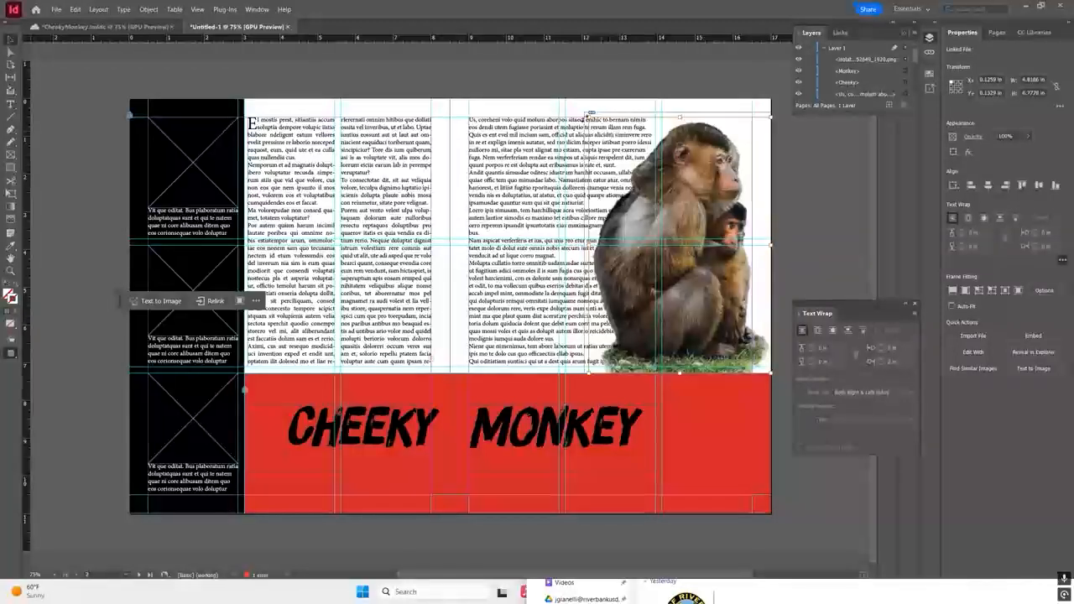
drag(590, 113, 586, 118)
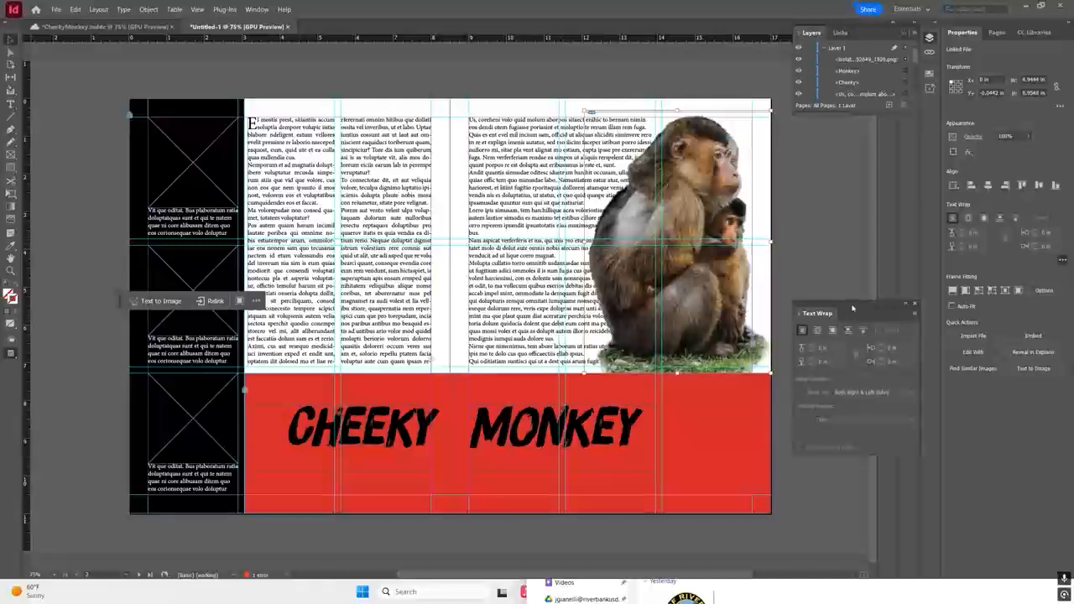
- Wrap the text around the large monkey's object shape, using the Alpha Channel contour type and a 0.125 in offset
click(916, 307)
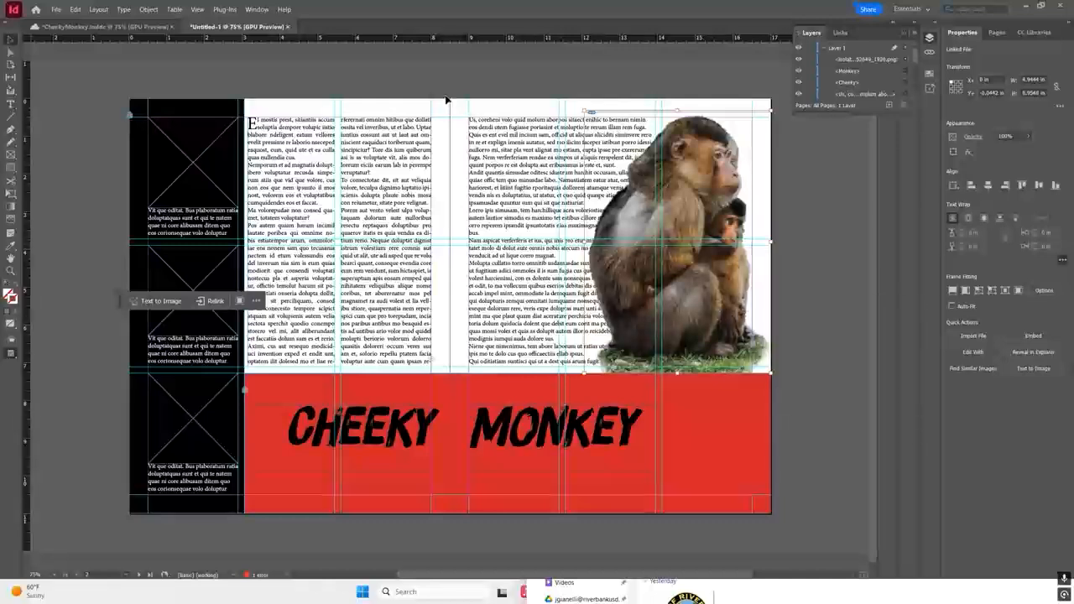
click(254, 10)
click(282, 313)
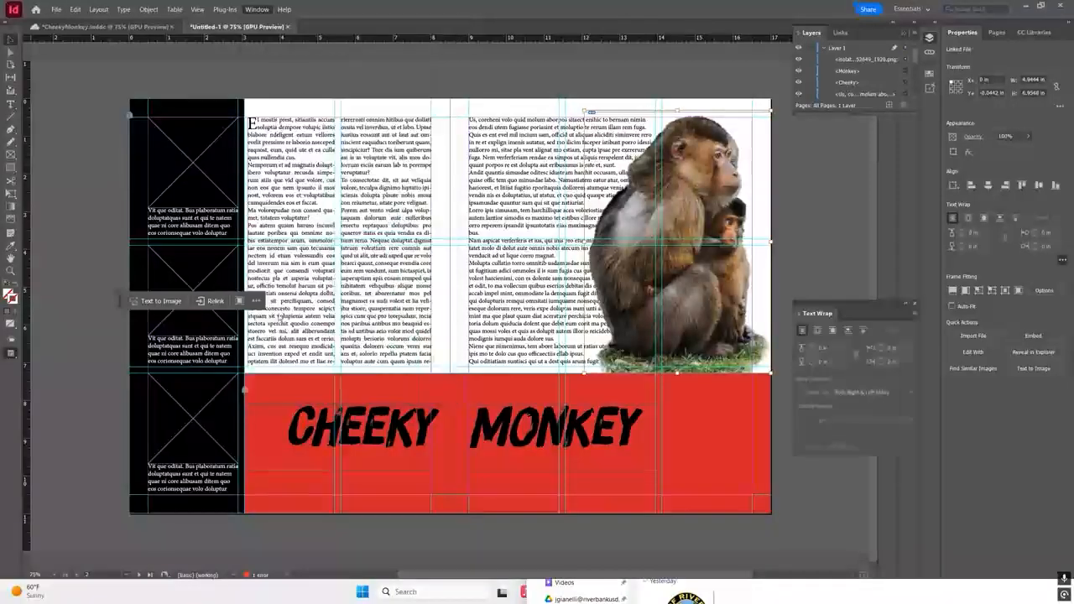
click(834, 332)
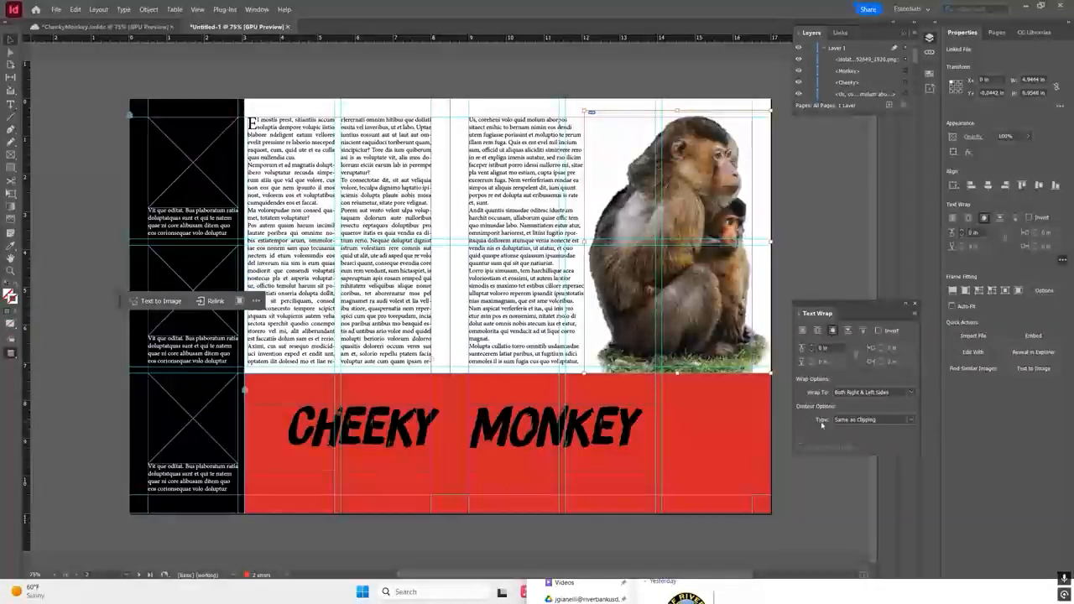
click(877, 422)
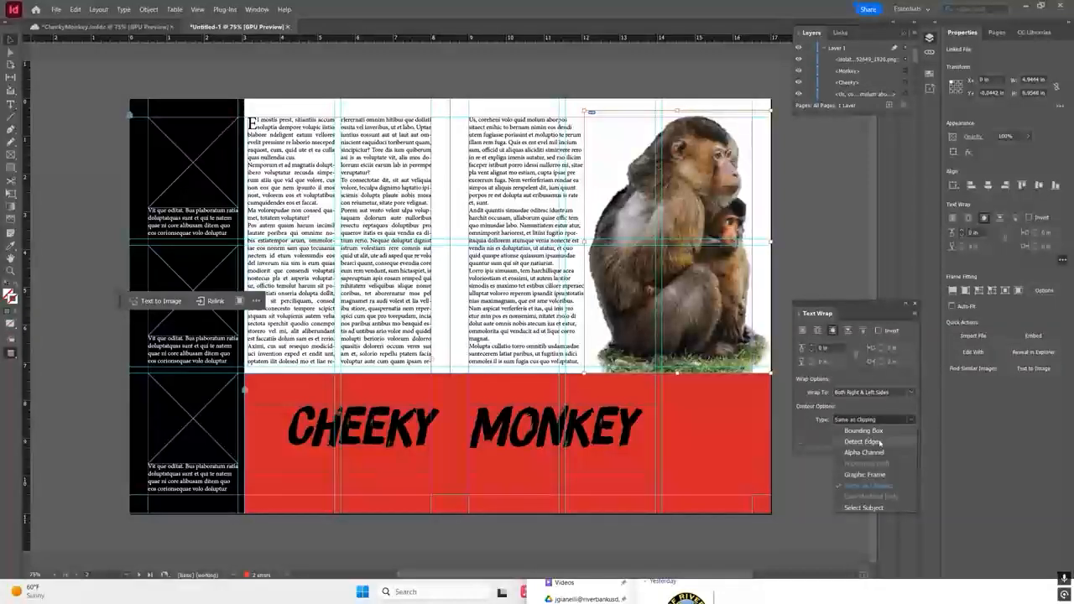
click(880, 442)
click(876, 422)
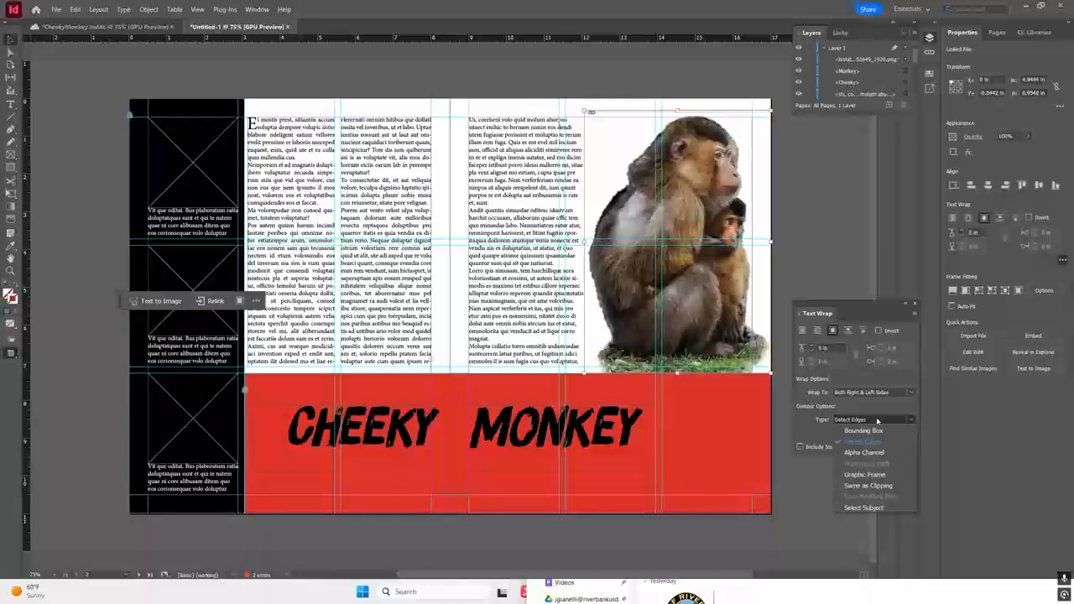
click(864, 452)
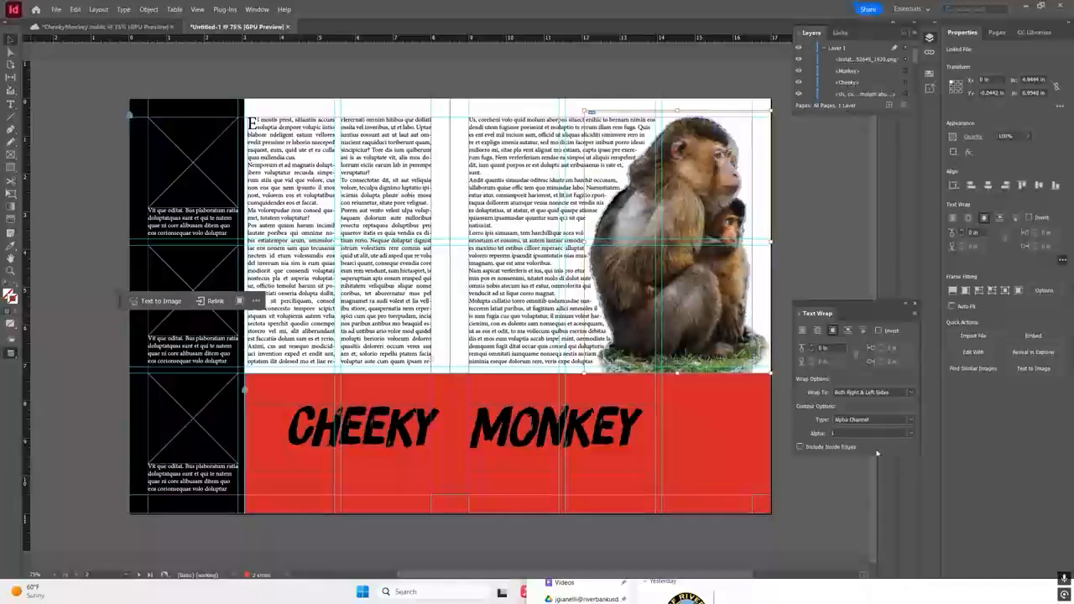
click(812, 345)
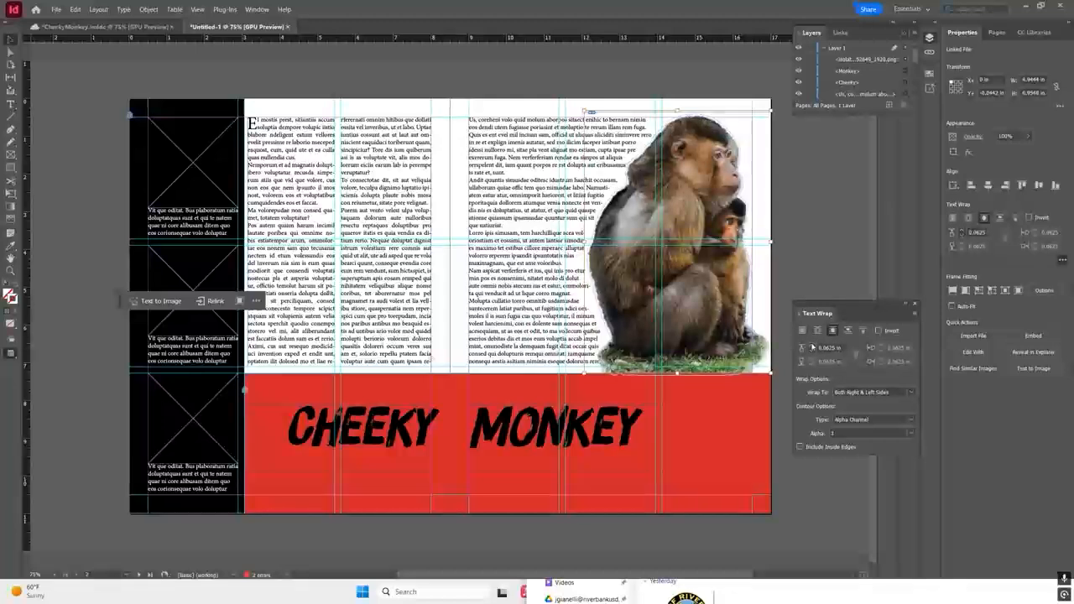
click(813, 345)
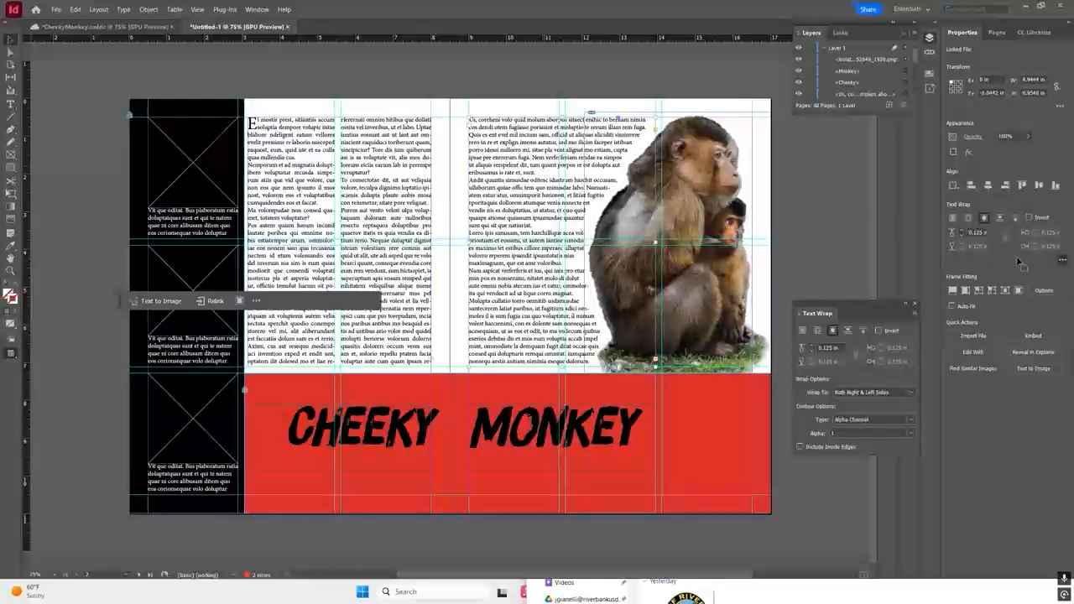
- Justify the right page's body text with the last line aligned left, and preview the spread briefly without guides
click(561, 165)
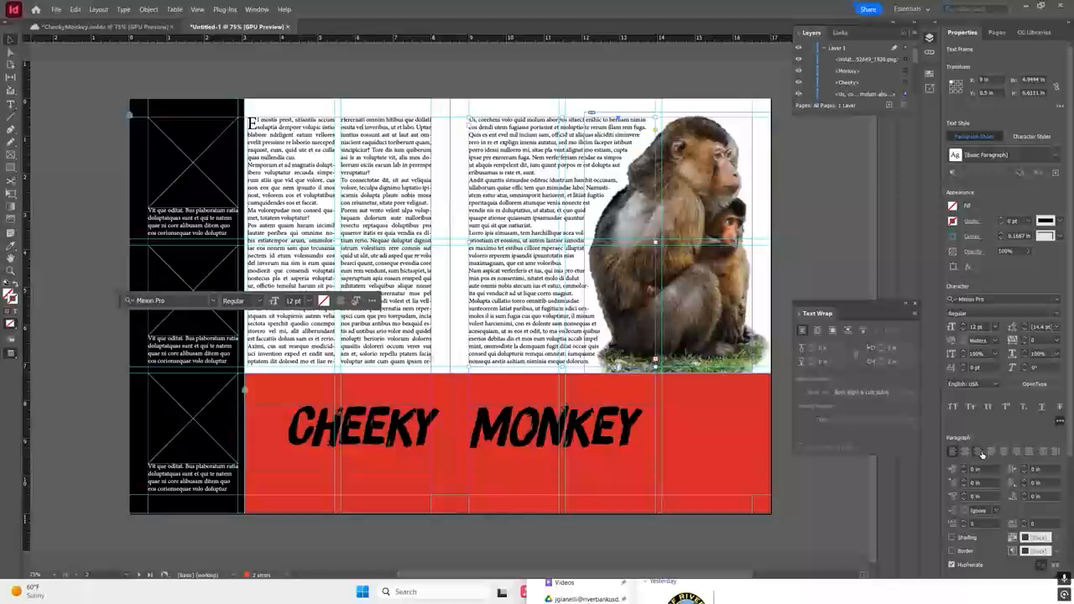
click(989, 452)
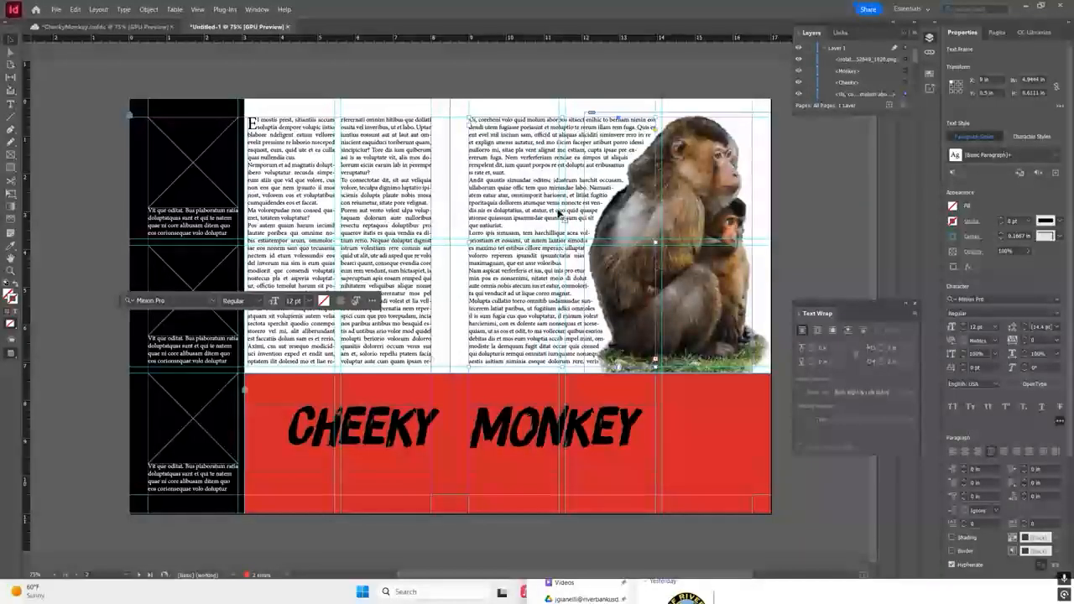
click(607, 54)
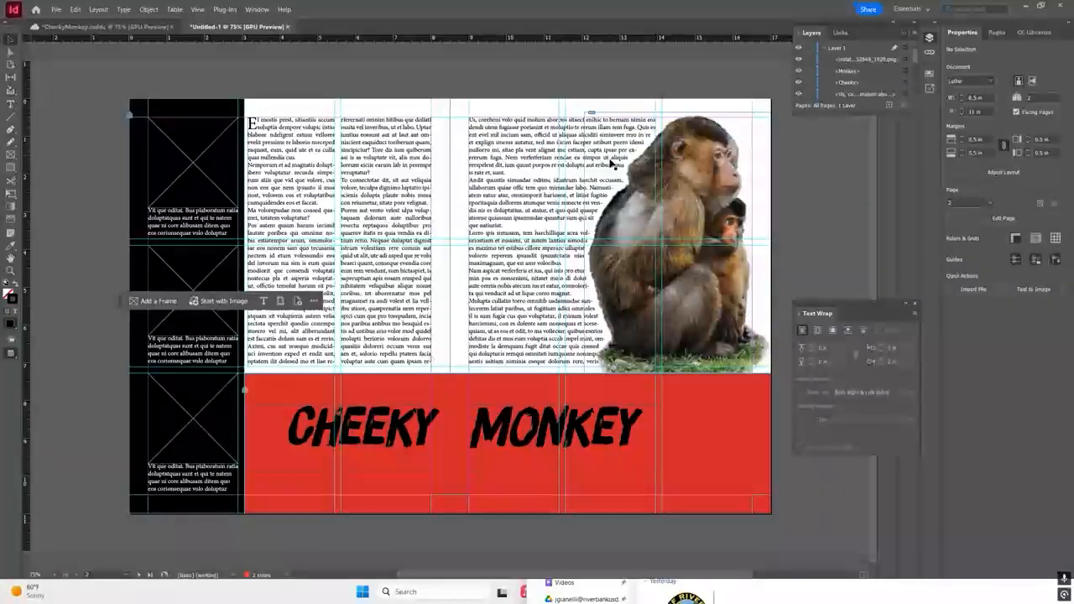
key(w)
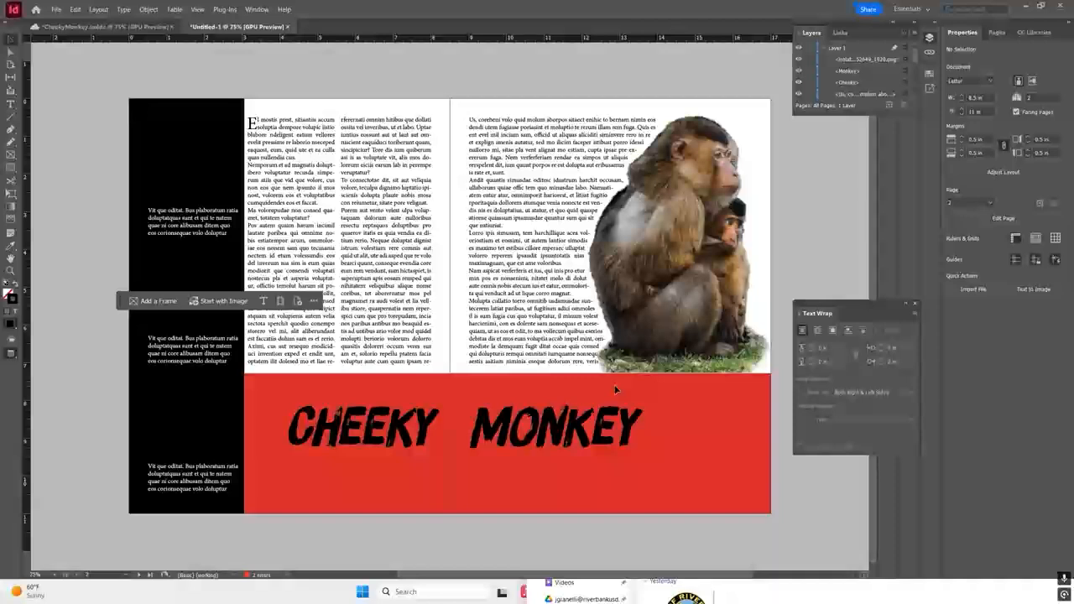
key(w)
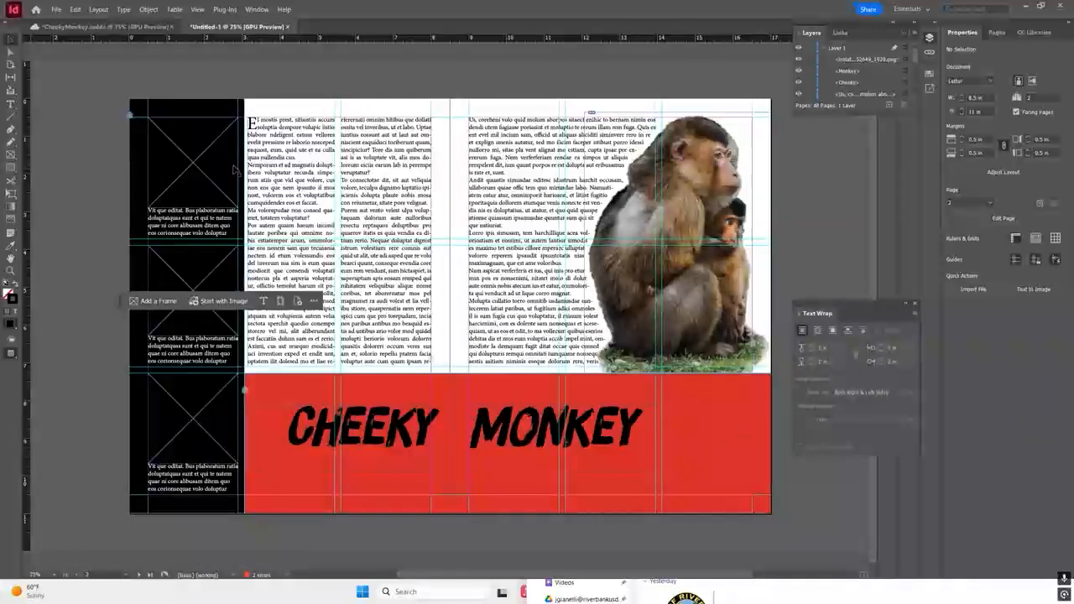
- Search Google Images for "monkey" in the browser and copy The New Yorker's black monkey selfie image
click(191, 419)
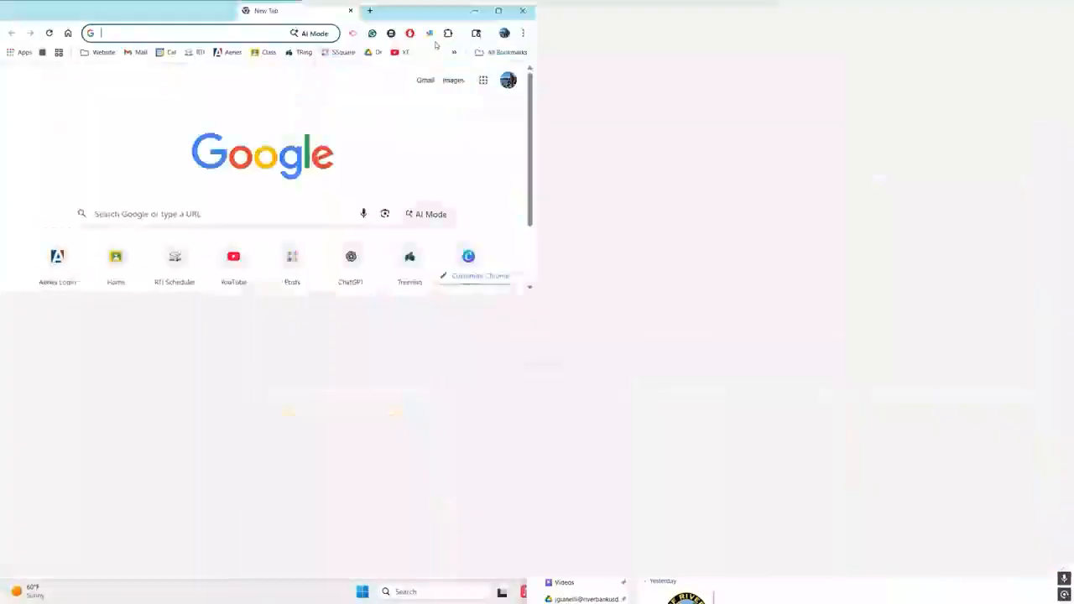
text(monkey)
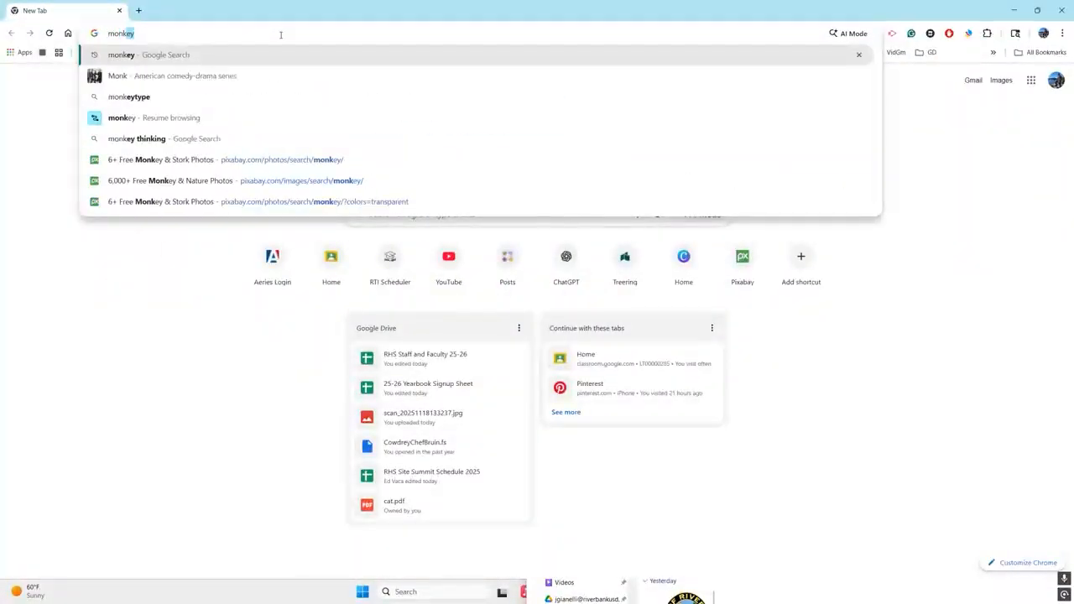
key(Return)
click(256, 148)
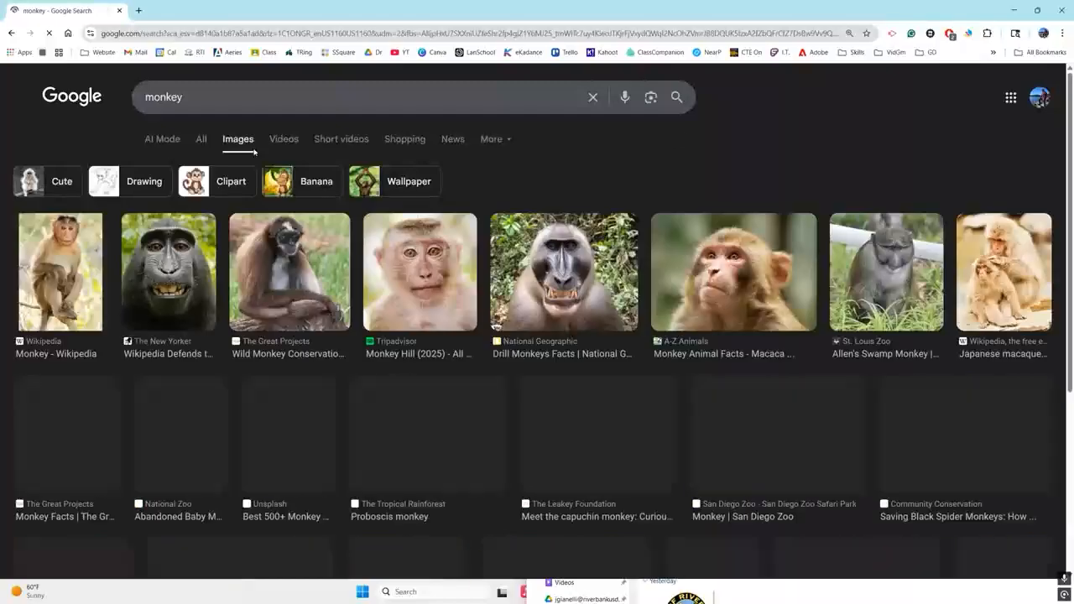
click(191, 297)
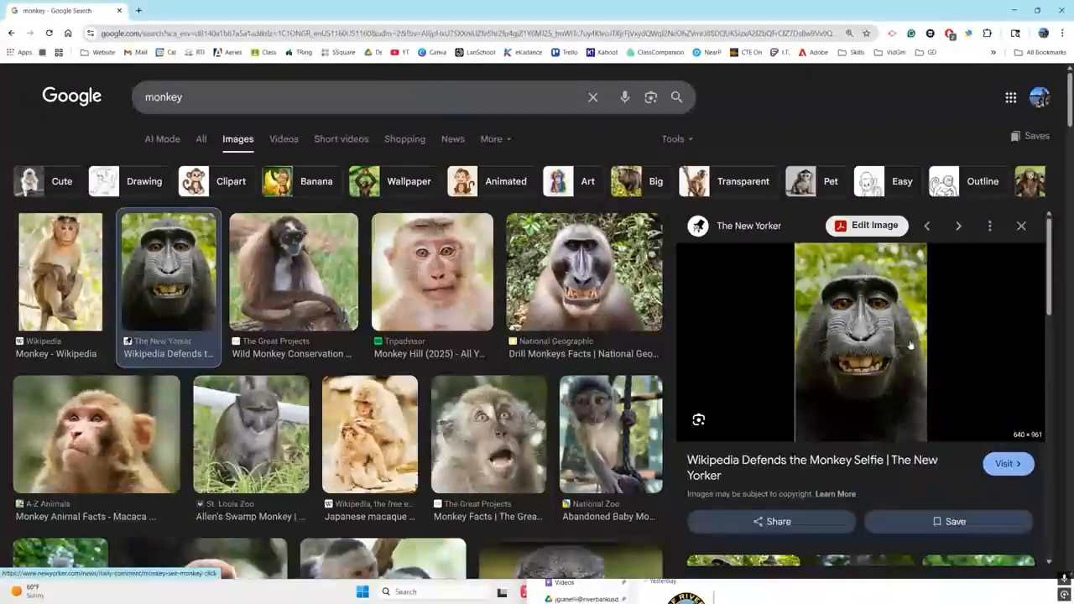
right_click(885, 251)
click(928, 404)
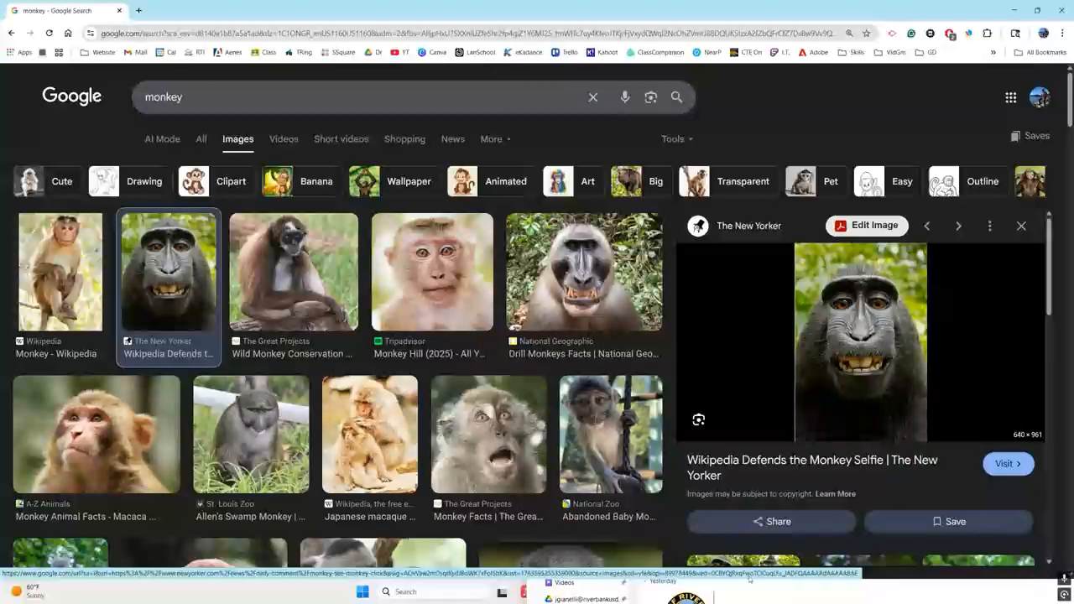
- Move the Downloads window off the main screen and return to InDesign
key(alt+Tab)
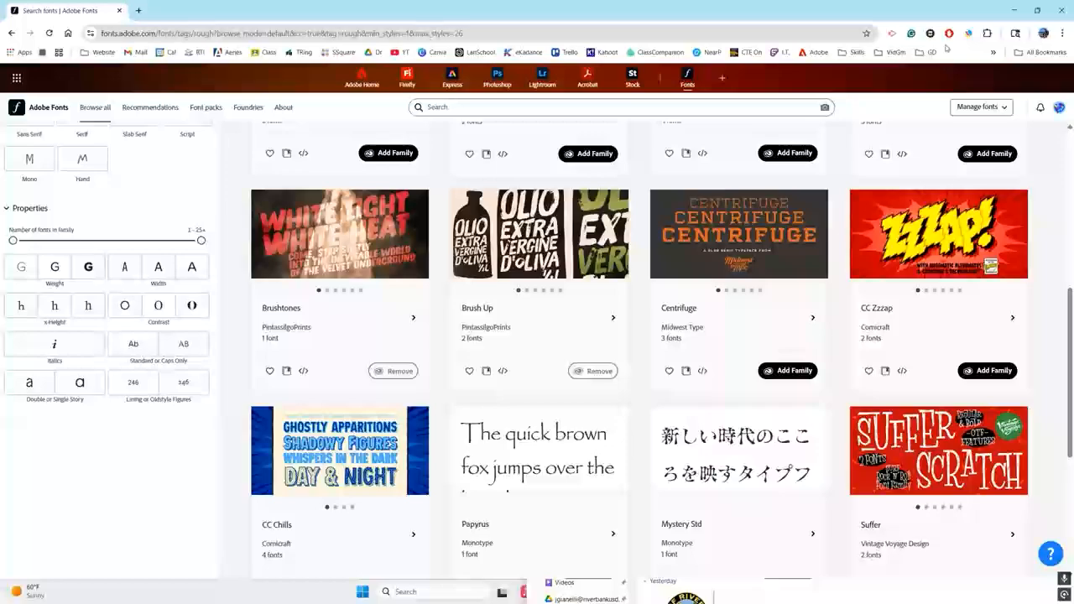
key(alt+Tab)
click(741, 598)
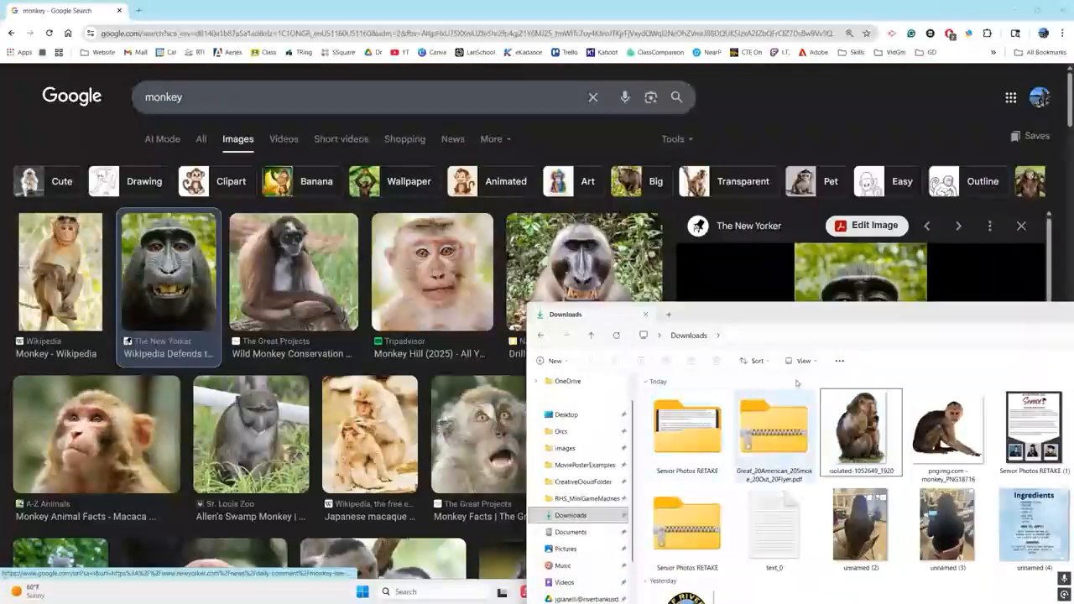
drag(866, 319, 0, 247)
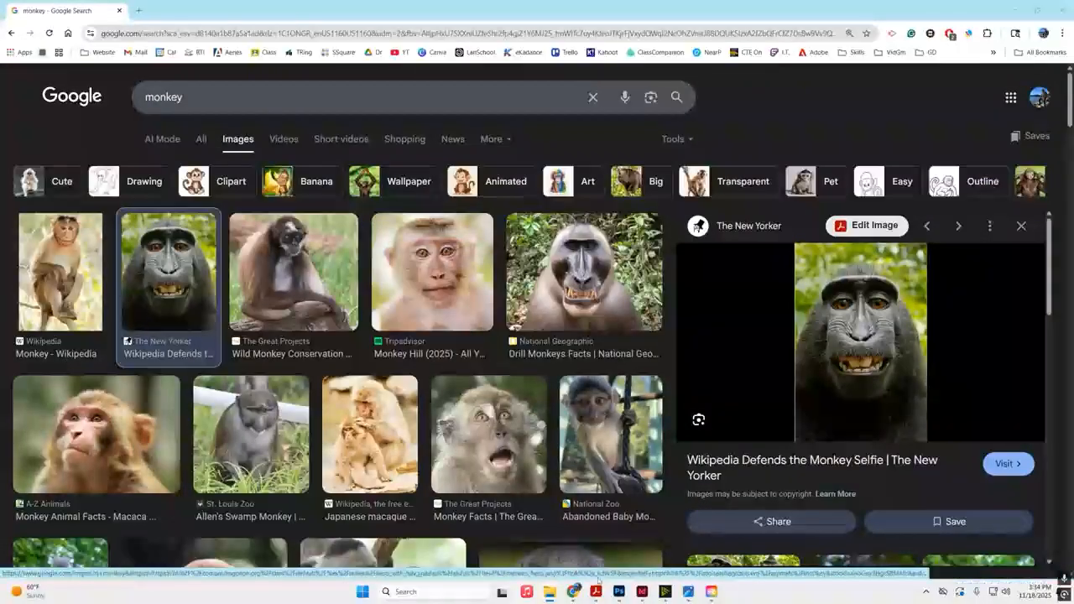
key(alt+Tab)
- Paste the copied monkey selfie into the top picture frame of the black column and apply Content-Aware Fit
click(171, 160)
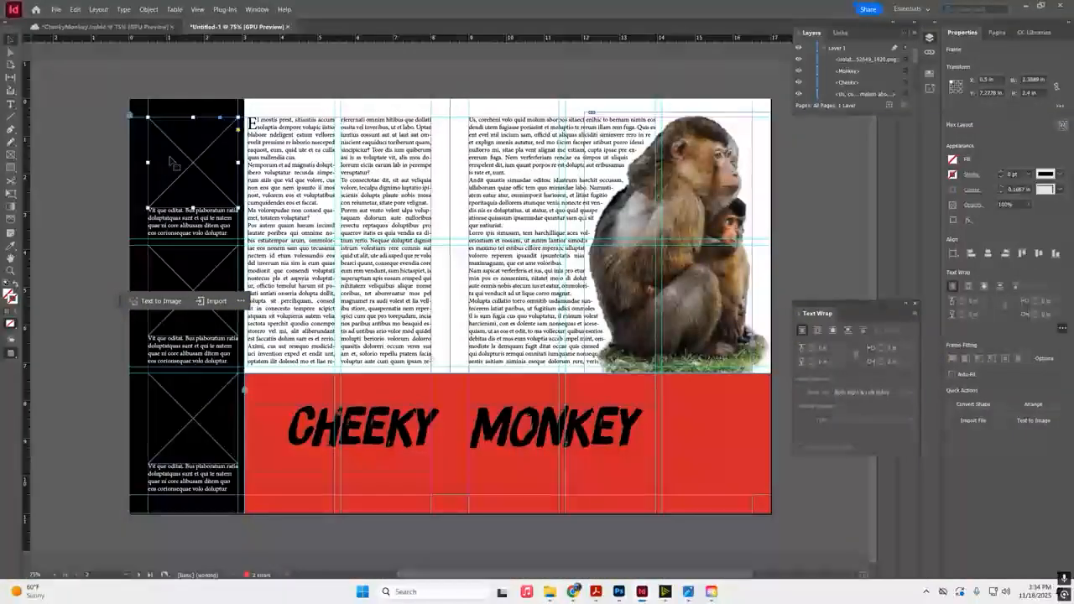
right_click(198, 157)
click(228, 194)
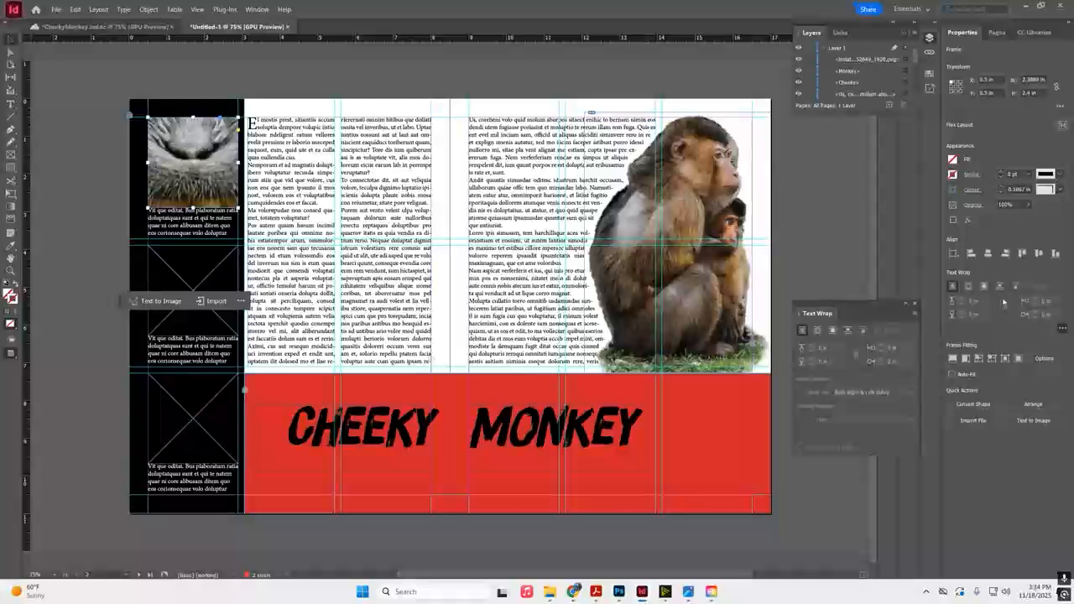
click(1019, 361)
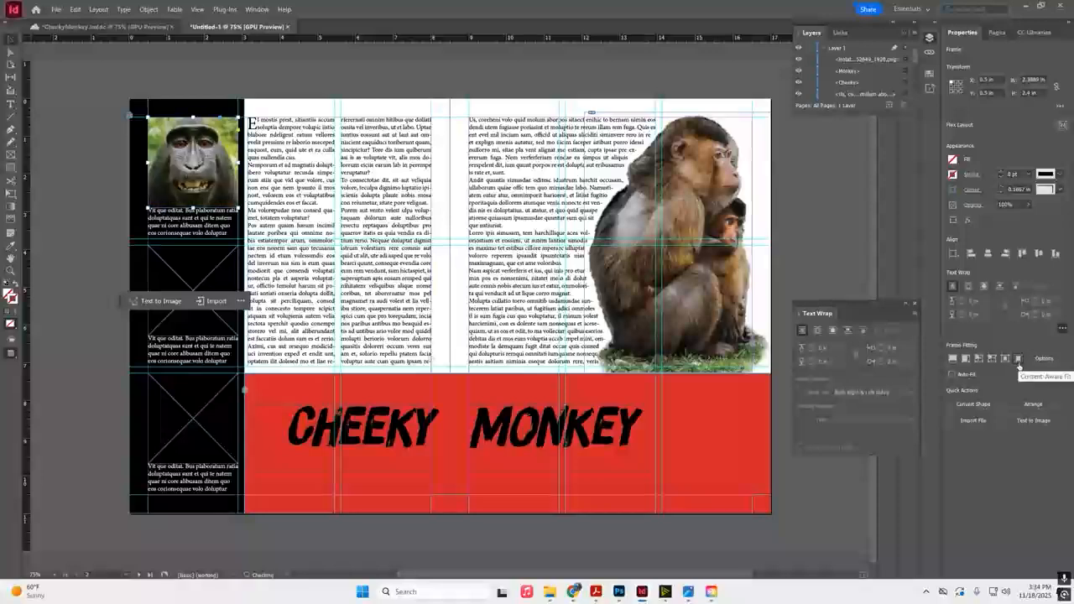
- Switch to the monkey image results in the browser, copy National Geographic's drill monkey image and return to InDesign
mouse_move(574, 592)
click(685, 541)
click(552, 265)
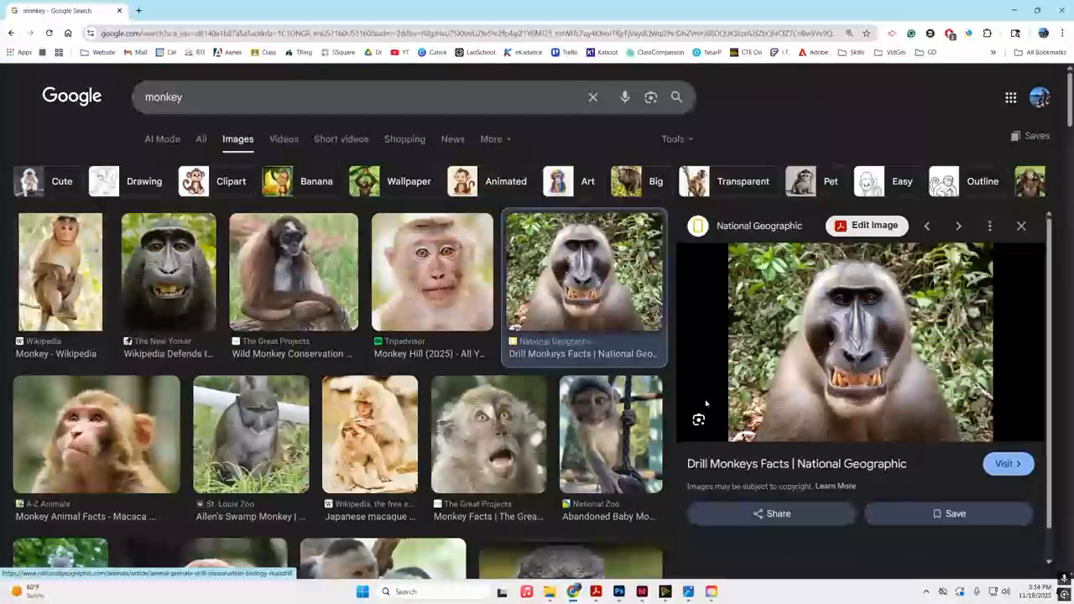
right_click(875, 334)
click(933, 417)
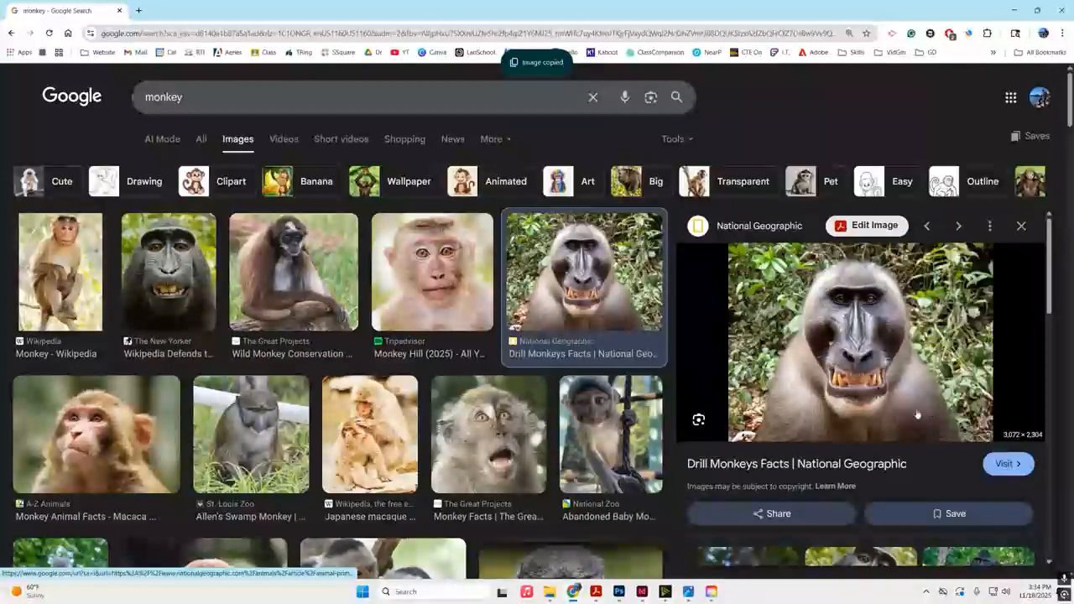
click(641, 591)
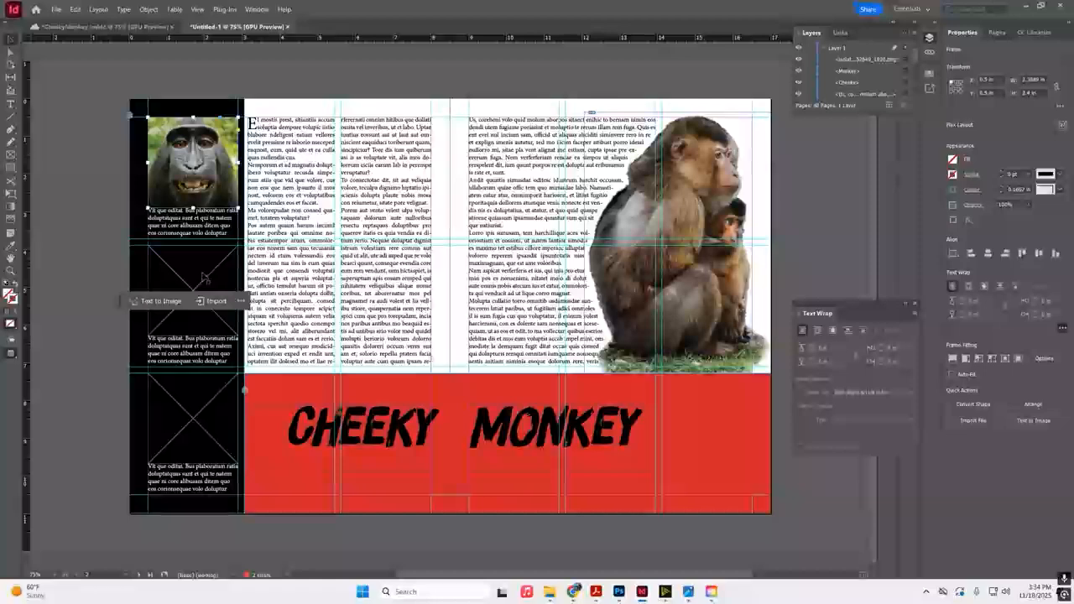
- Paste the copied drill monkey image into the middle picture frame of the black column and apply Content-Aware Fit
right_click(203, 277)
click(248, 248)
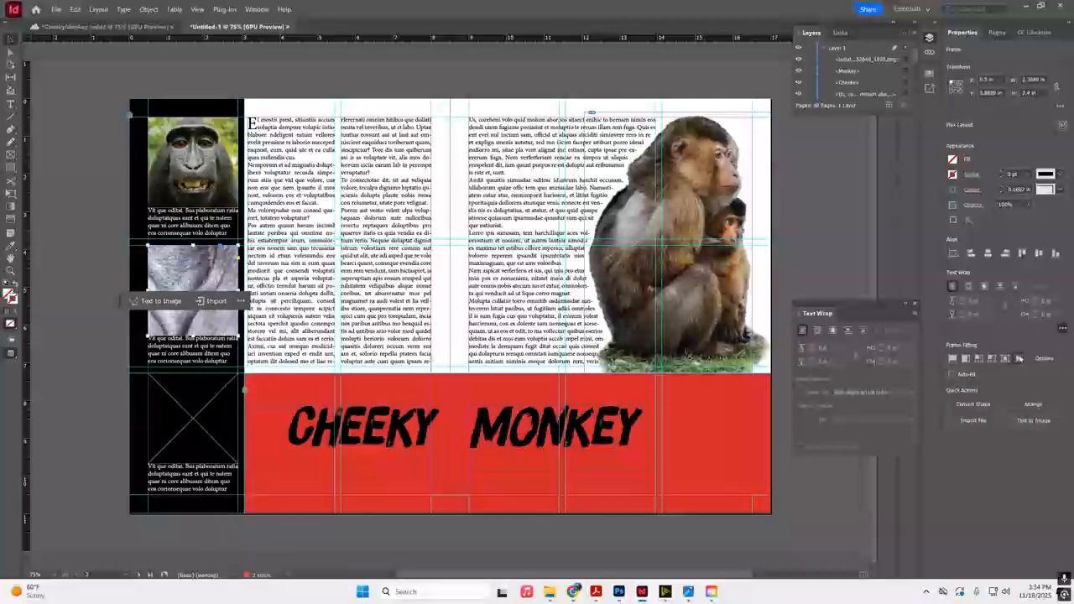
- Switch to the monkey image results in the browser, copy The Great Projects' open-mouthed monkey image and return to InDesign
click(717, 550)
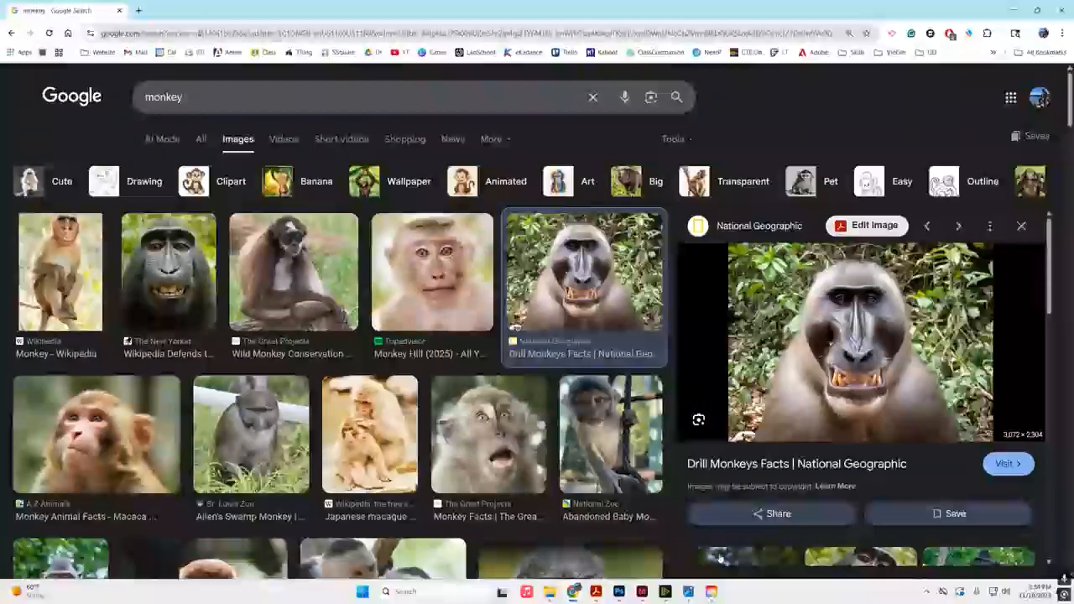
click(476, 417)
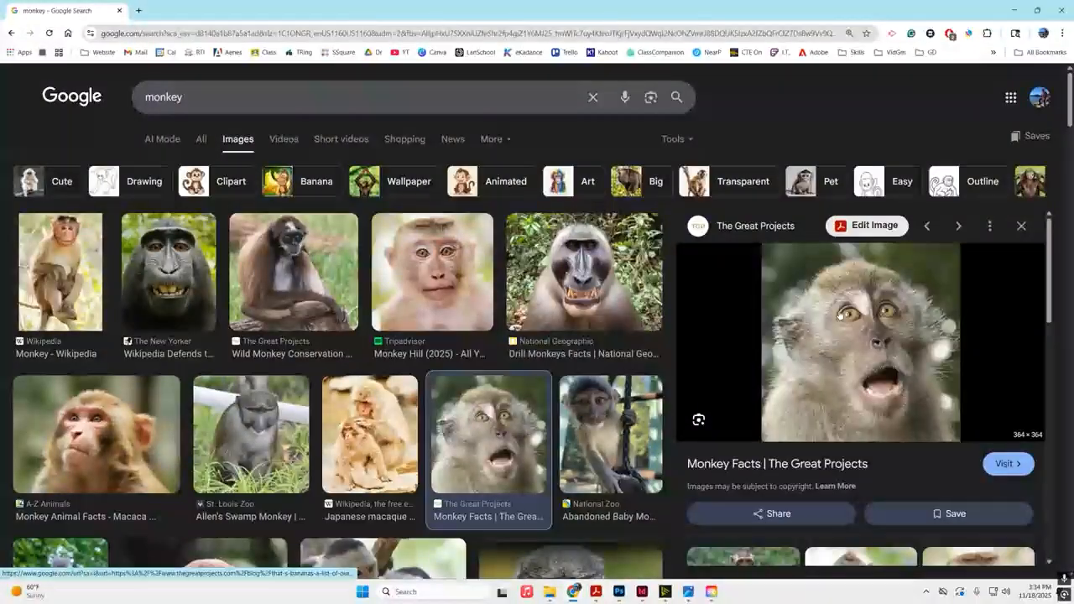
right_click(840, 313)
click(890, 406)
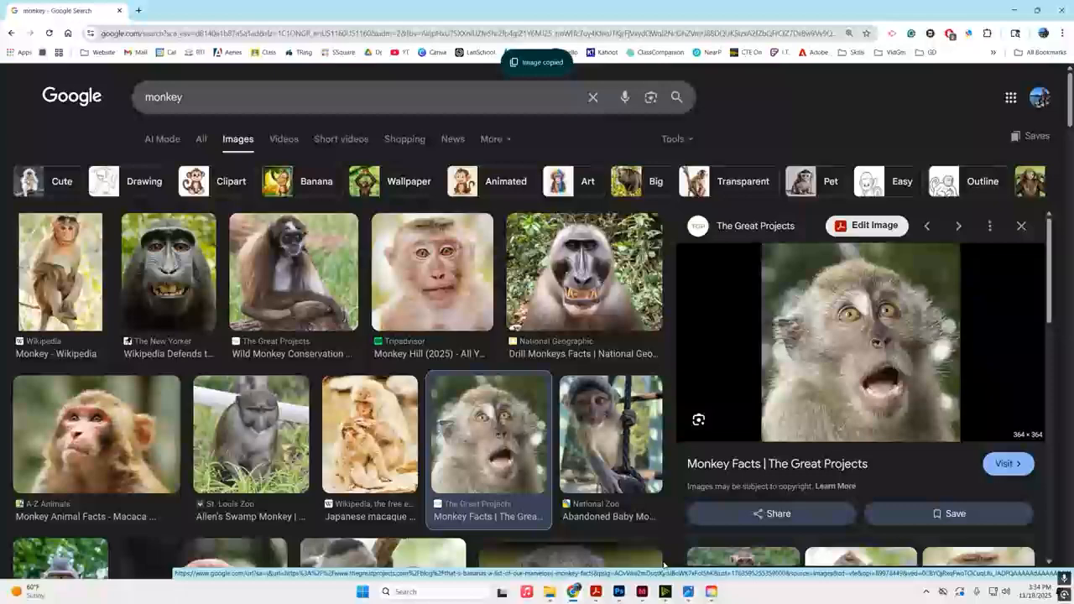
mouse_move(642, 592)
click(594, 541)
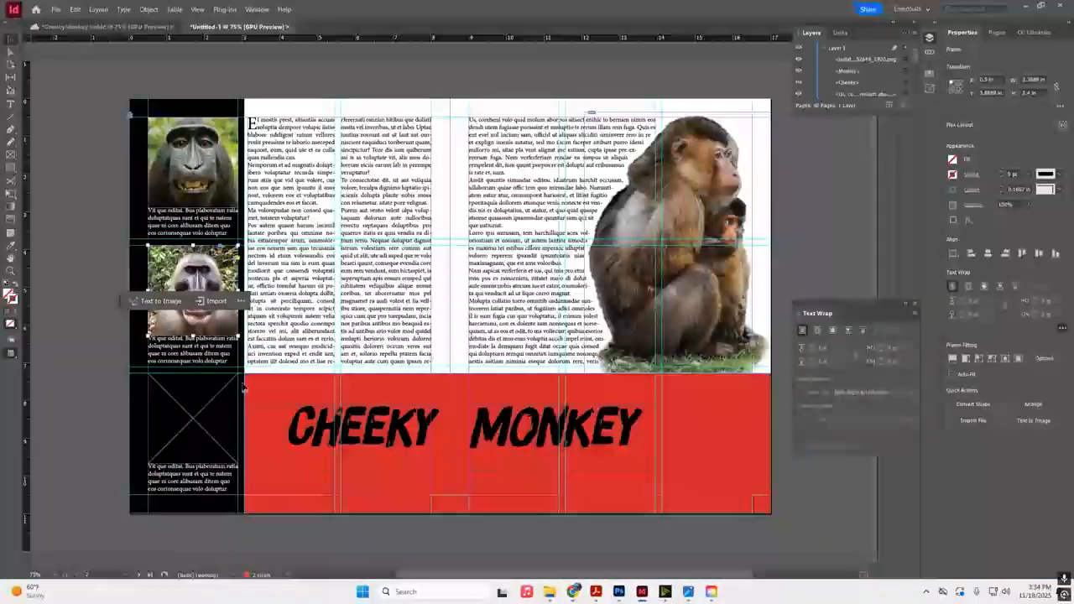
- Paste the copied open-mouthed monkey image into the bottom picture frame of the black column and apply Content-Aware Fit
right_click(190, 392)
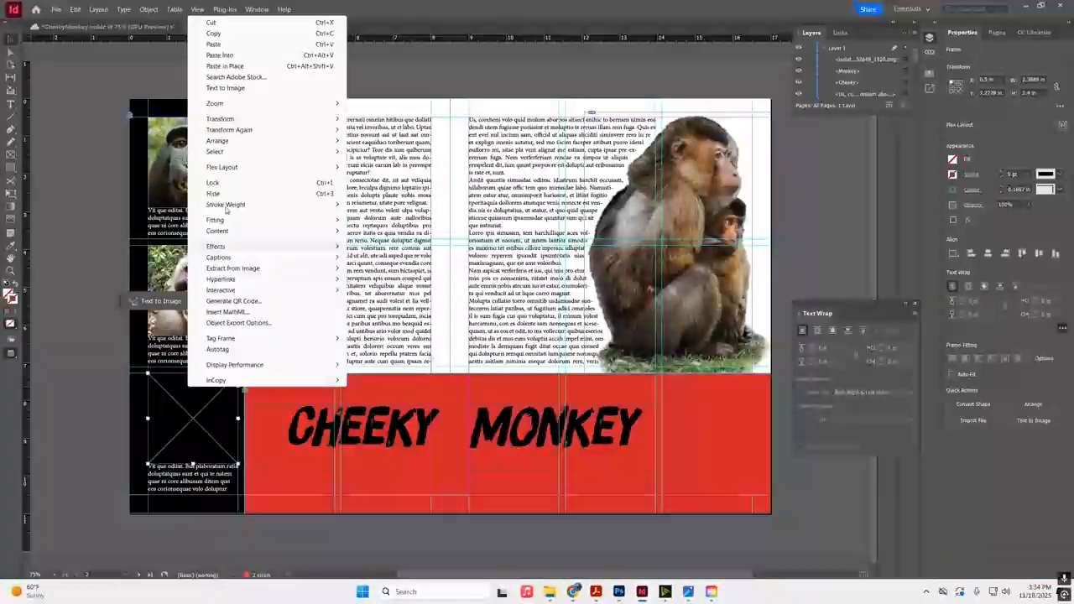
click(224, 61)
click(1013, 358)
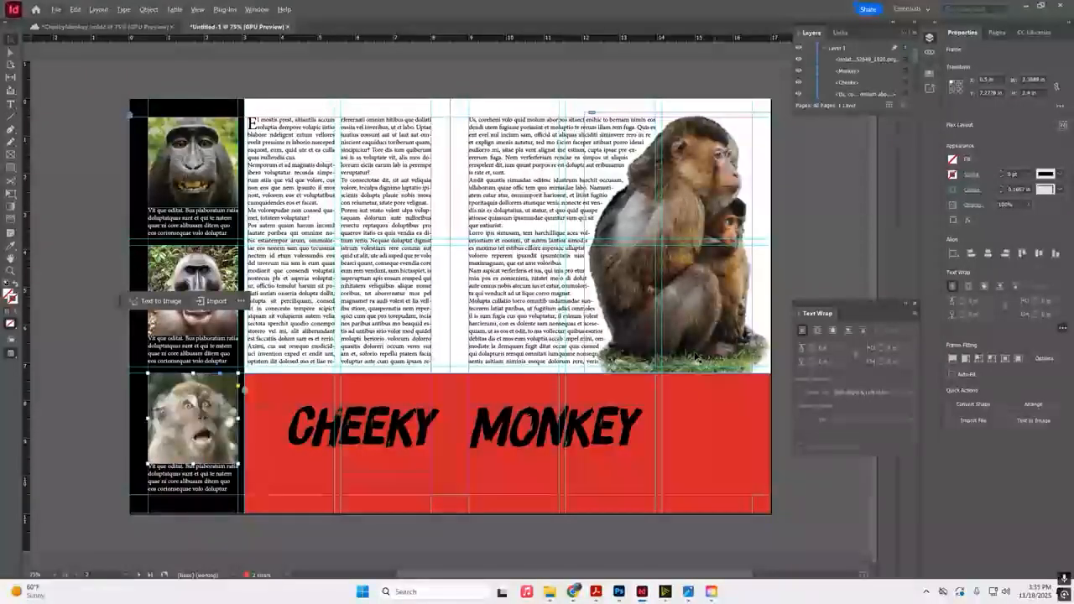
- Check the CheekyMonkey.indd reference and place the seated monkey PNG from Downloads beside the title on the red band, about 2.78 by 2.57 in
click(109, 26)
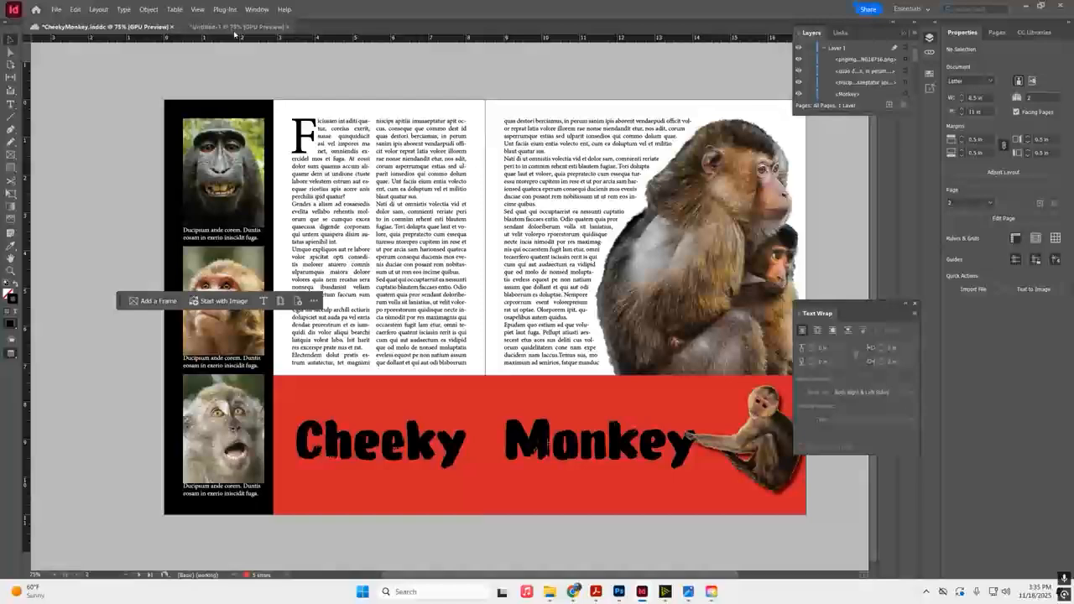
click(235, 28)
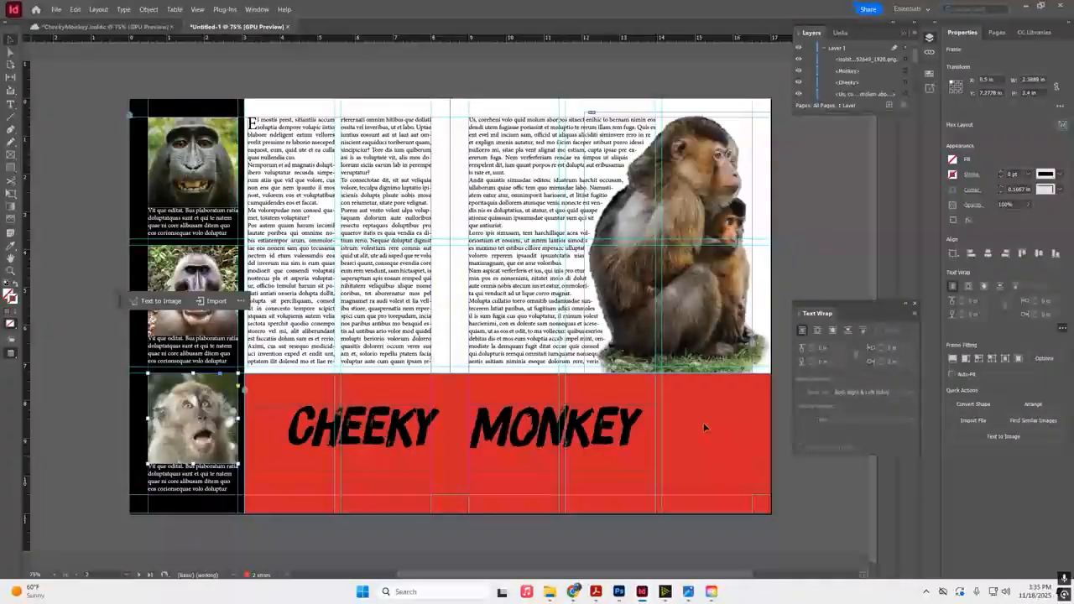
drag(0, 201, 290, 74)
drag(319, 192, 722, 453)
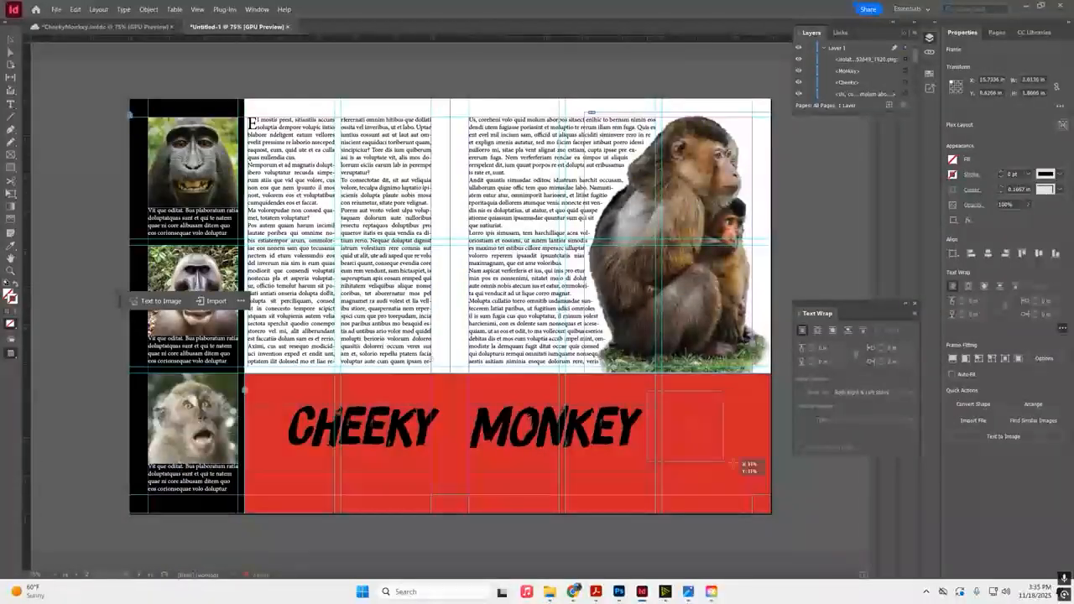
drag(752, 488, 647, 391)
- Flip the seated monkey image on the red band horizontally
right_click(696, 424)
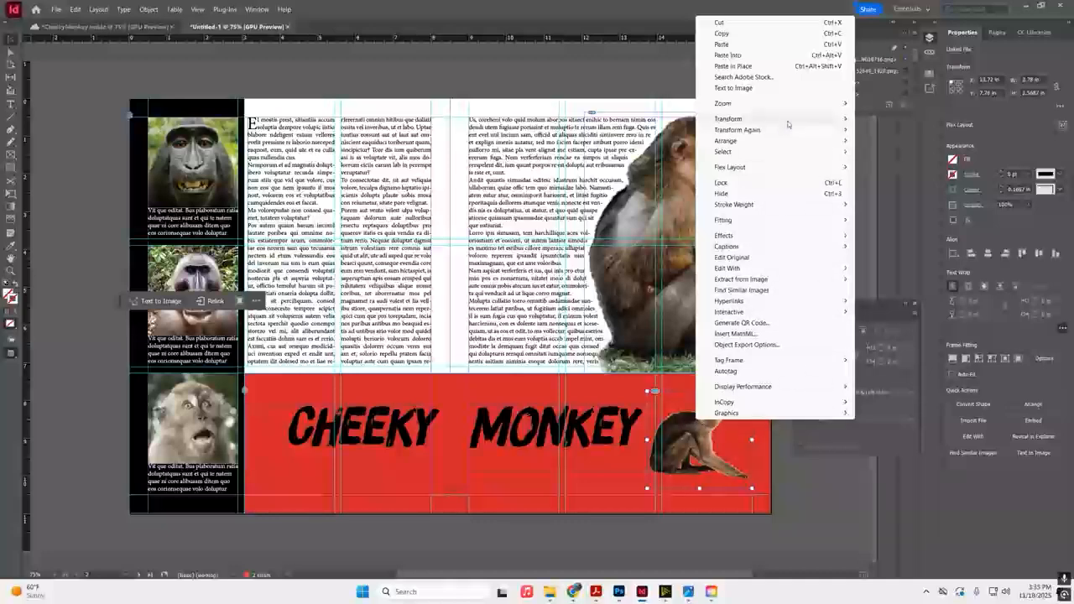
mouse_move(787, 124)
click(896, 194)
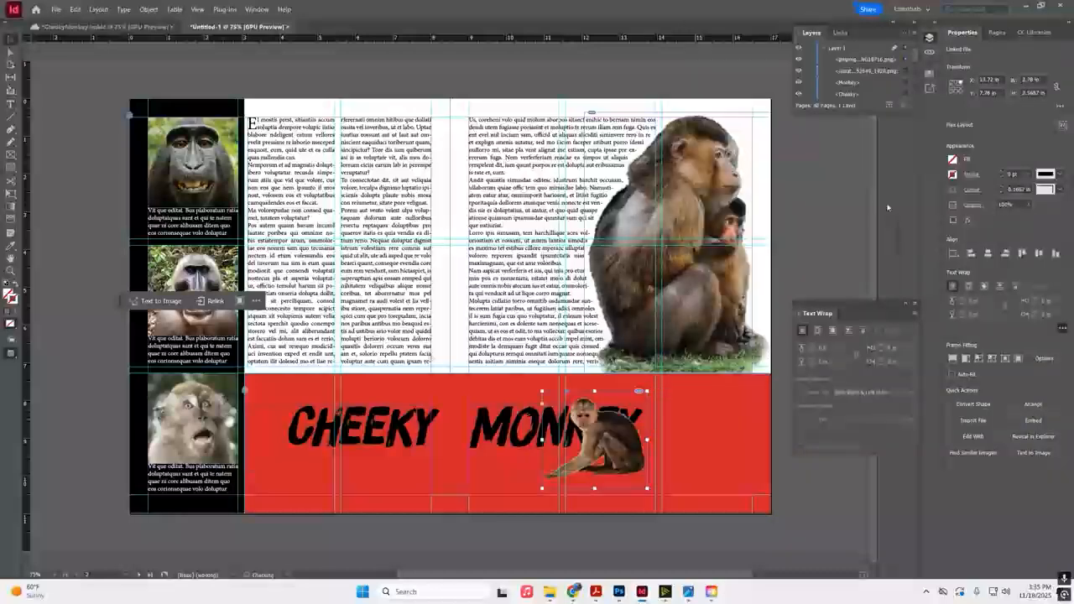
- Move the seated monkey to the end of the title and rotate it clockwise so its outstretched hand touches the Y of MONKEY
drag(626, 454, 713, 411)
drag(751, 350, 747, 383)
drag(684, 389, 767, 459)
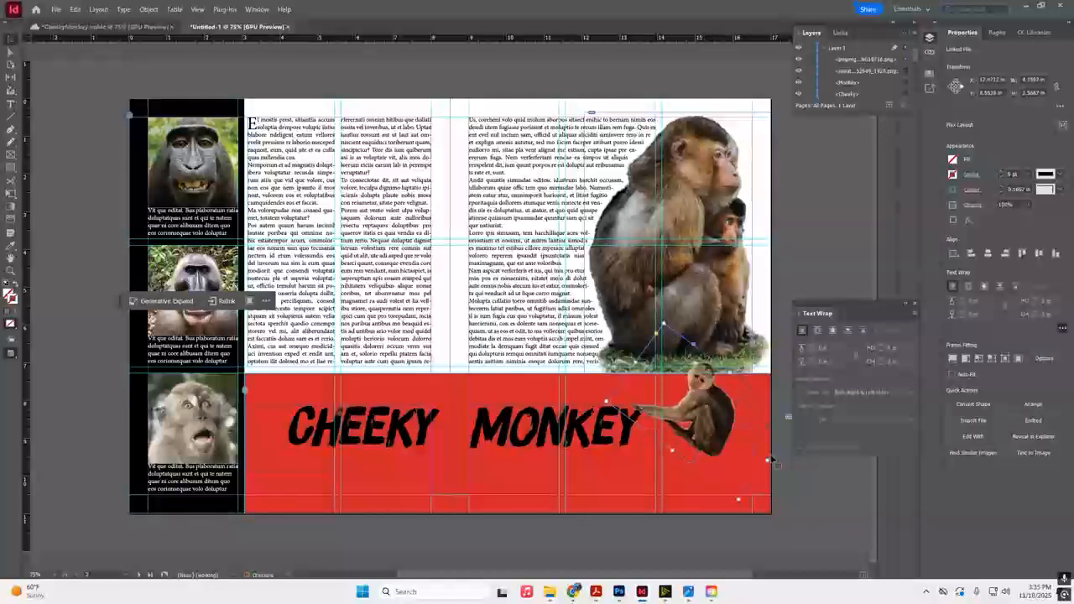
click(699, 412)
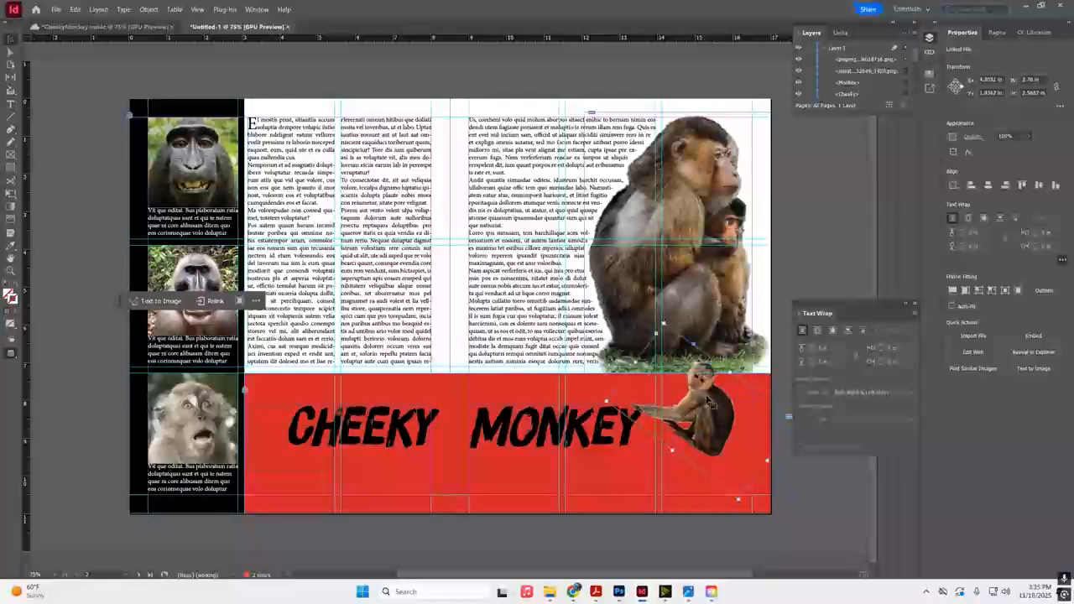
click(709, 403)
drag(707, 399, 706, 402)
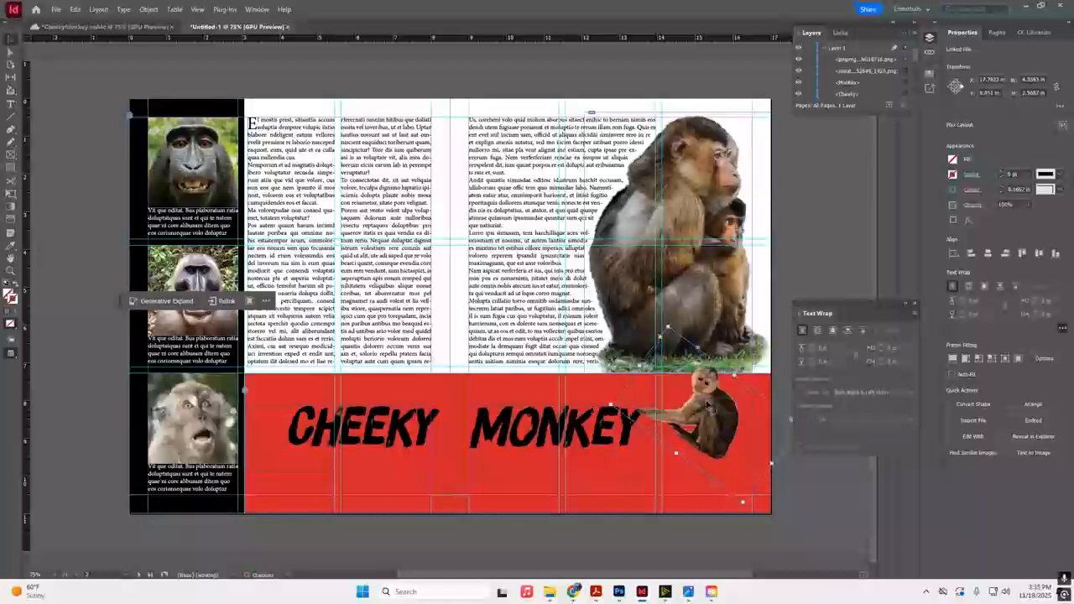
click(844, 223)
- Select the seated monkey together with the CHEEKY and MONKEY title frames and nudge them slightly down within the red band
click(708, 415)
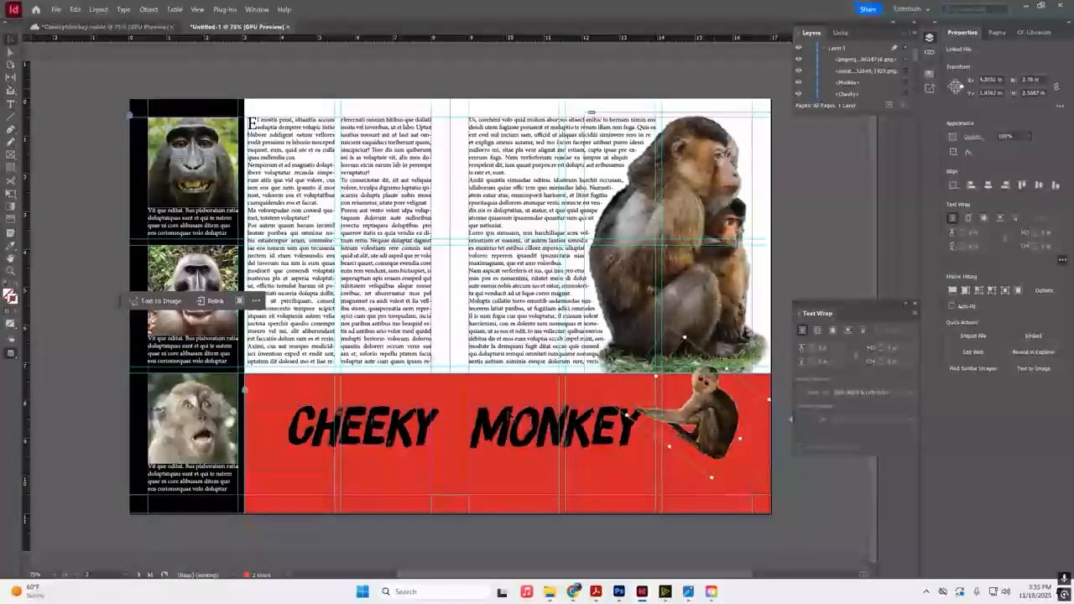
shift+click(511, 417)
shift+click(344, 413)
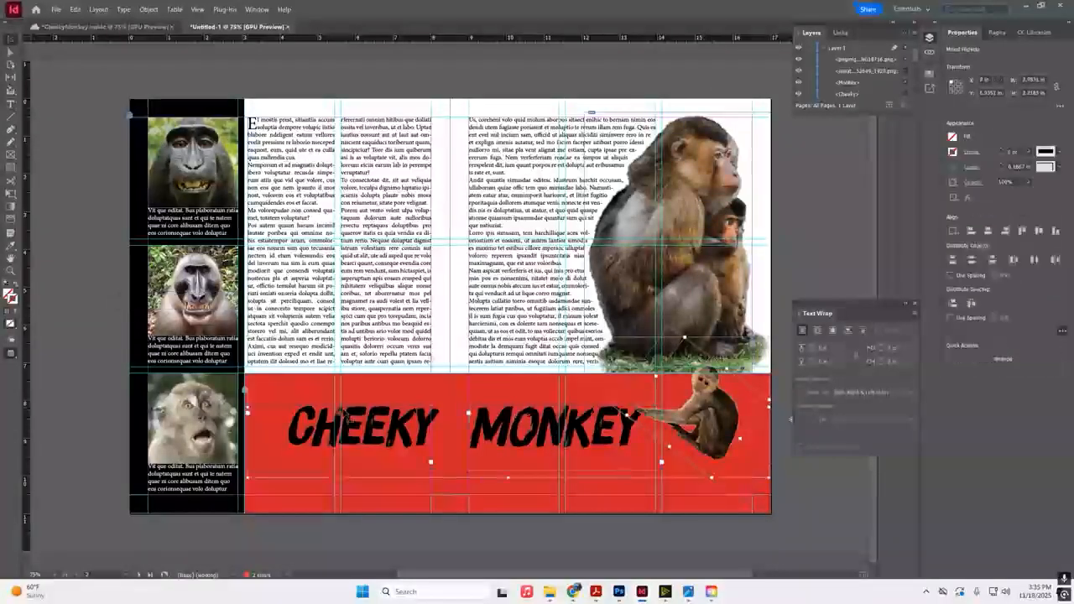
key(shift+Down)
key(shift+Down)
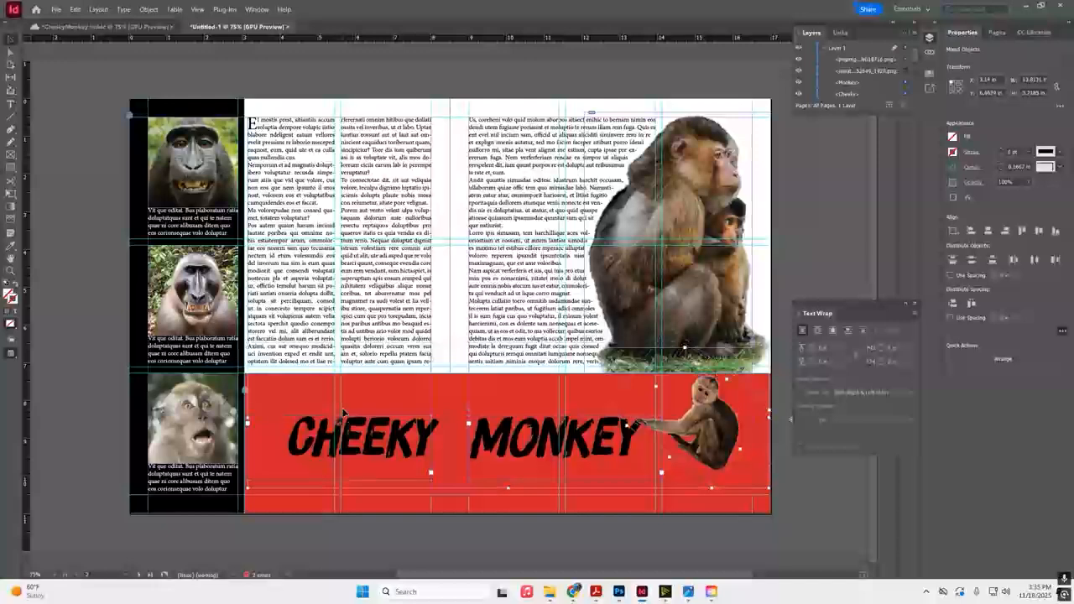
key(shift+Down)
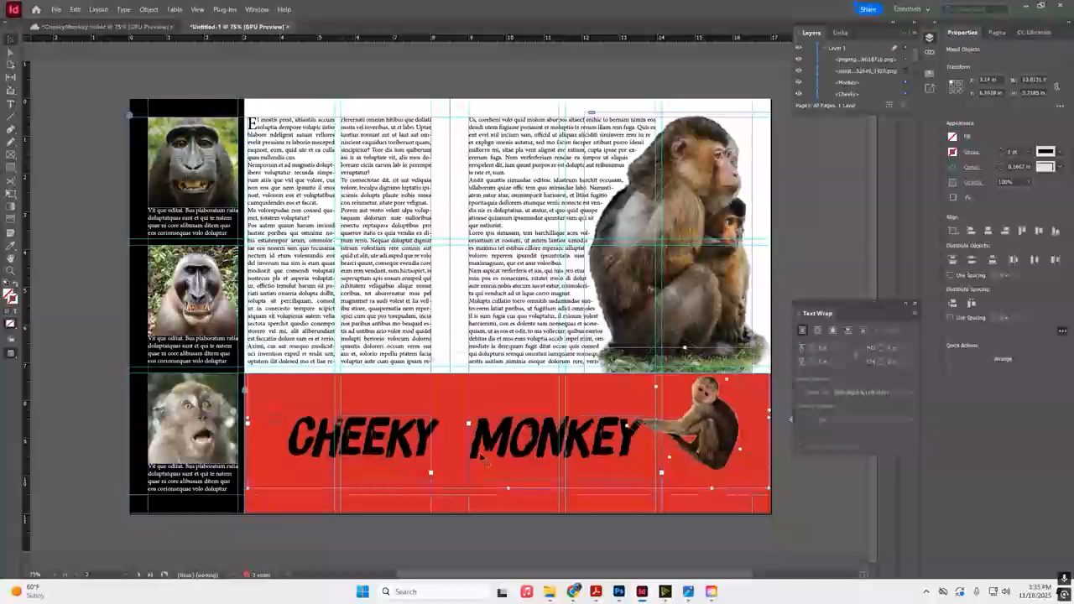
- Preview the spread full screen without guides and compare its layout with the CheekyMonkey.indd reference document
key(shift+w)
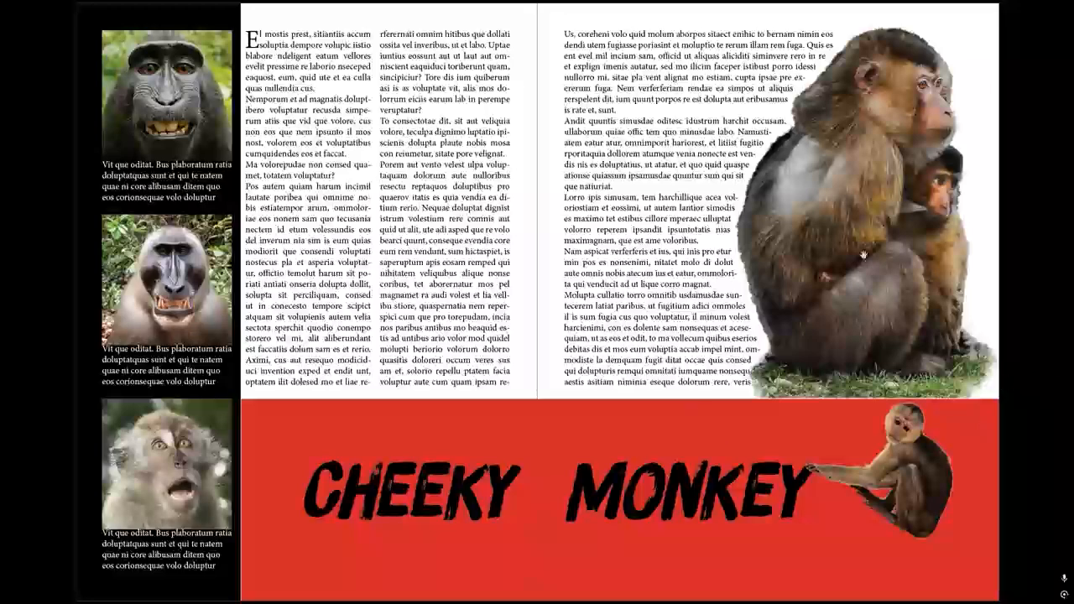
key(Escape)
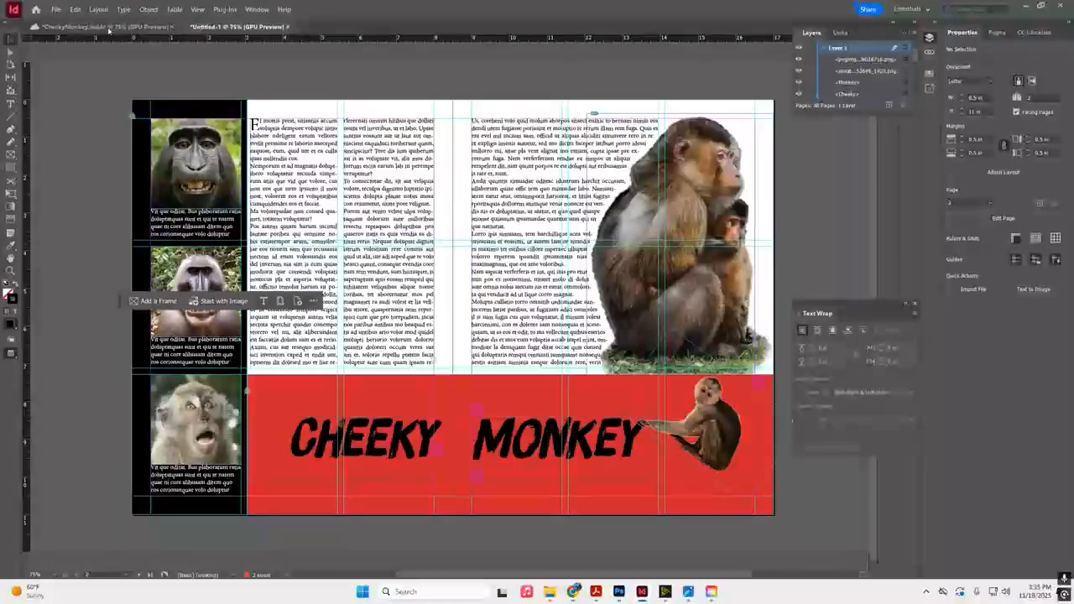
click(108, 28)
click(187, 27)
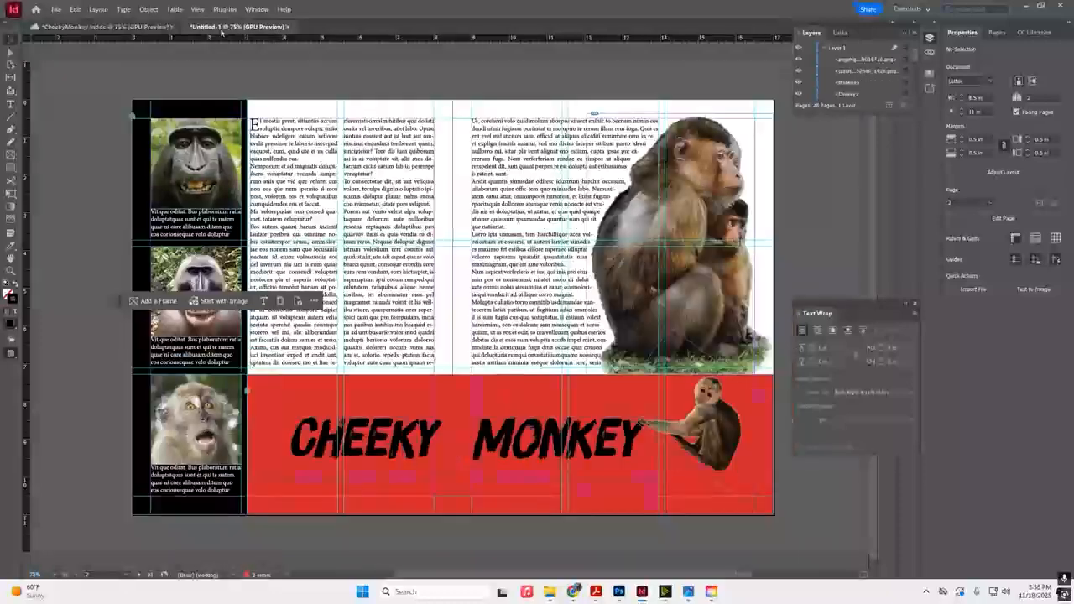
click(94, 27)
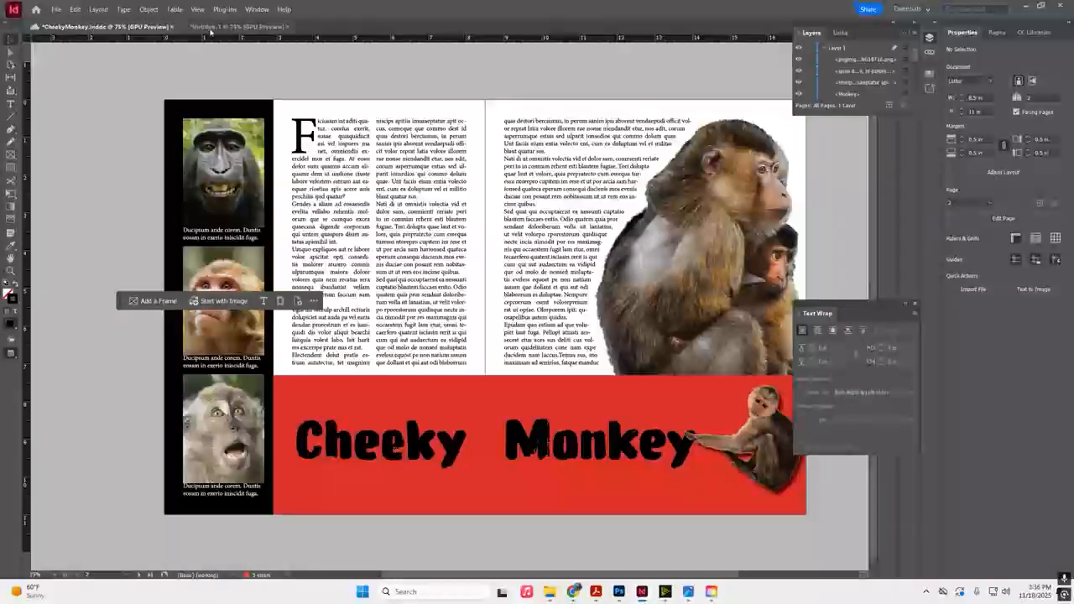
click(210, 27)
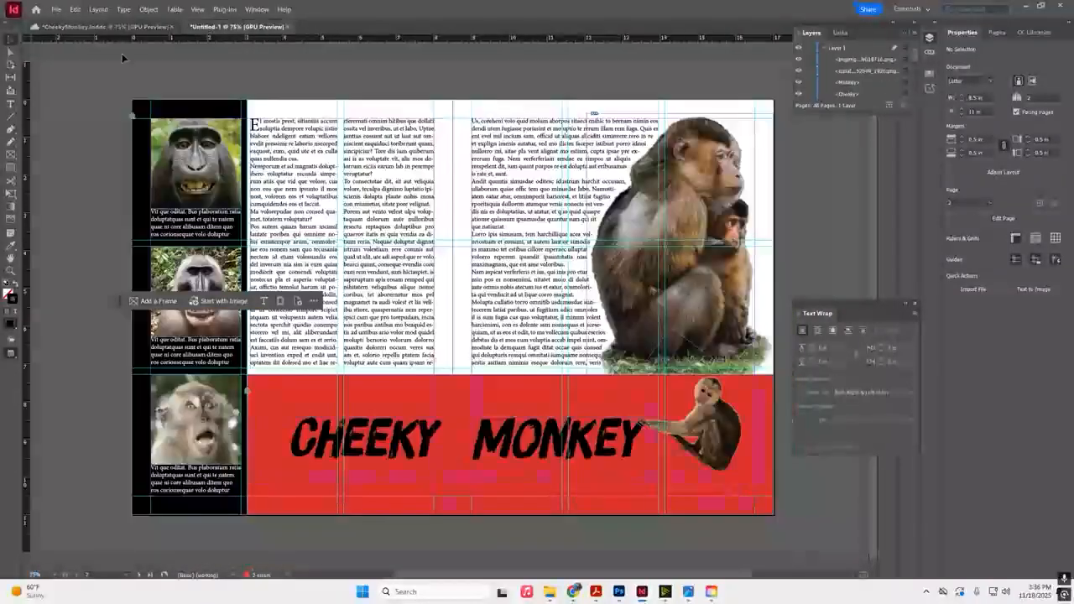
- Select the first body text column beside the black column
click(324, 138)
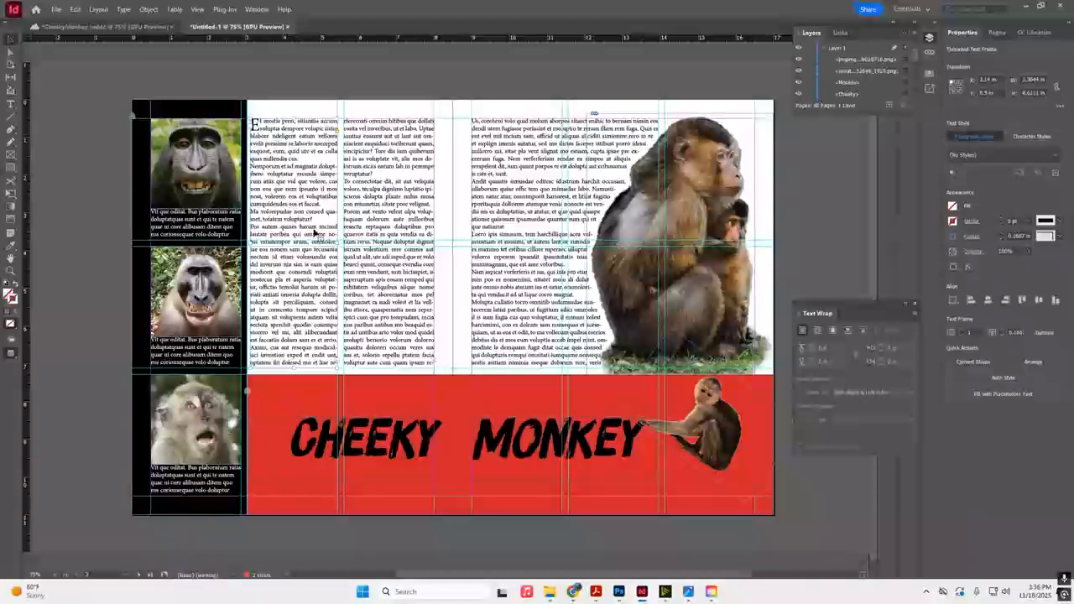